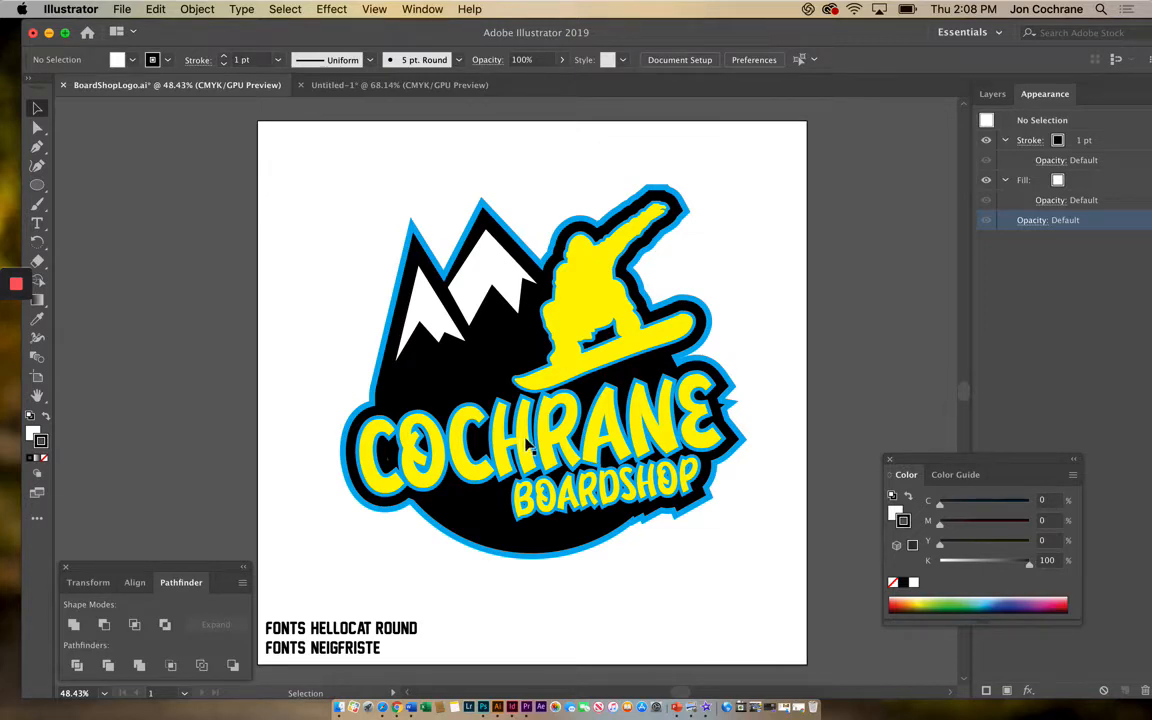
# Draw a large black circle without a stroke in the untitled document and move it to the artboard's lower centre
pyautogui.click(391, 87)
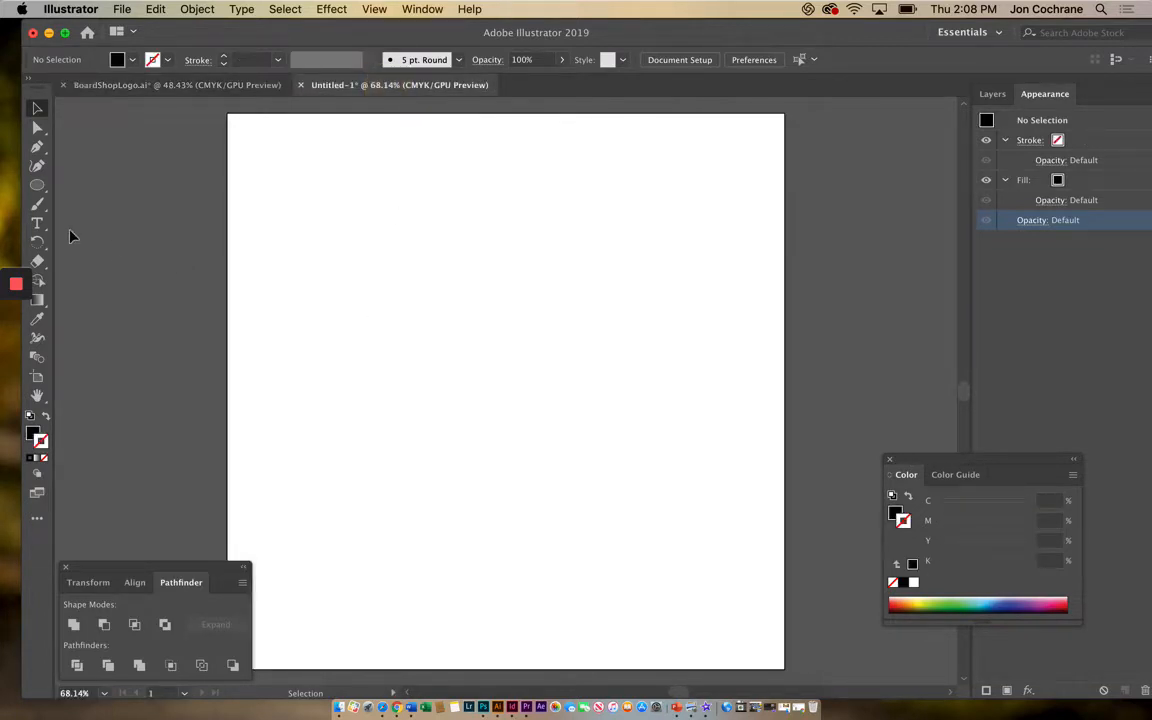
pyautogui.click(37, 185)
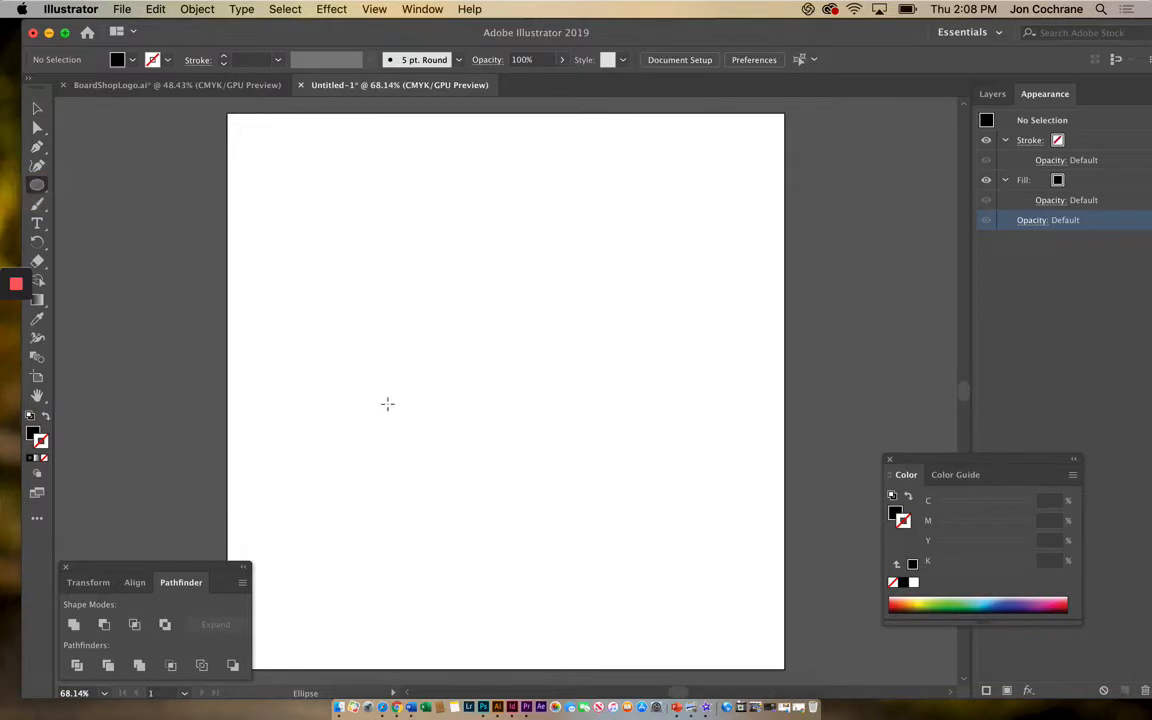
pyautogui.moveTo(390, 387); pyautogui.dragTo(547, 524)
pyautogui.click(37, 107)
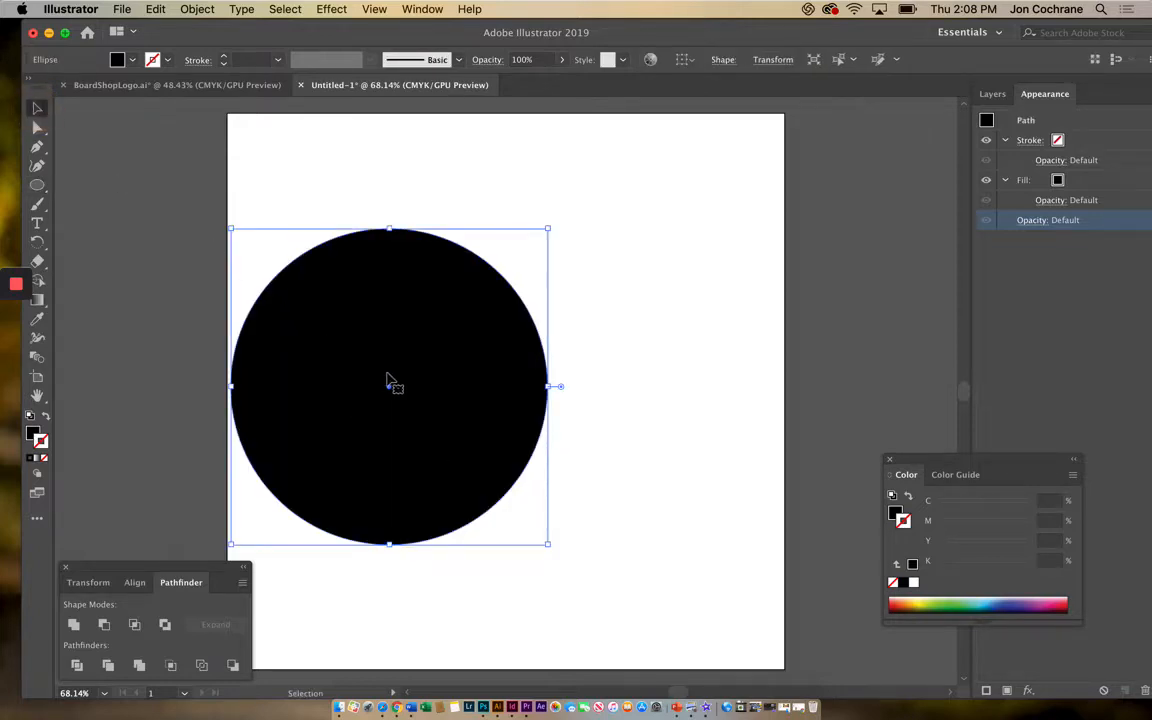
pyautogui.moveTo(402, 355); pyautogui.dragTo(521, 408)
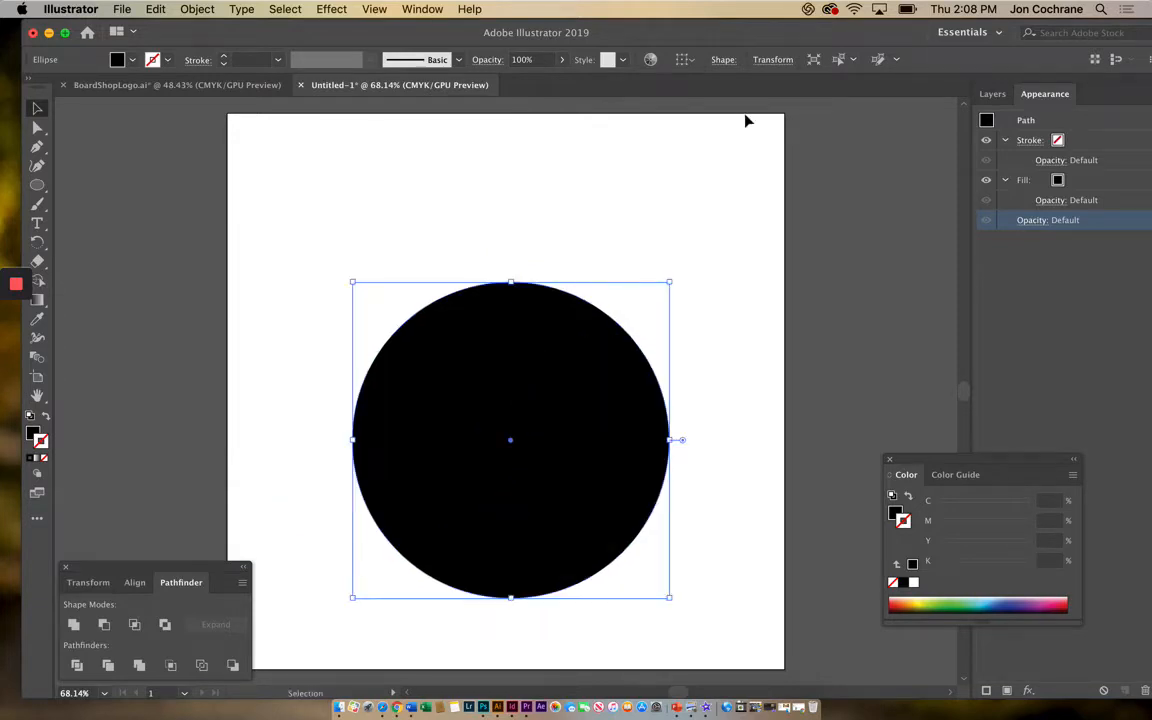
# Examine the layer structure of the finished BoardShopLogo.ai artwork and return to the untitled document
pyautogui.click(990, 94)
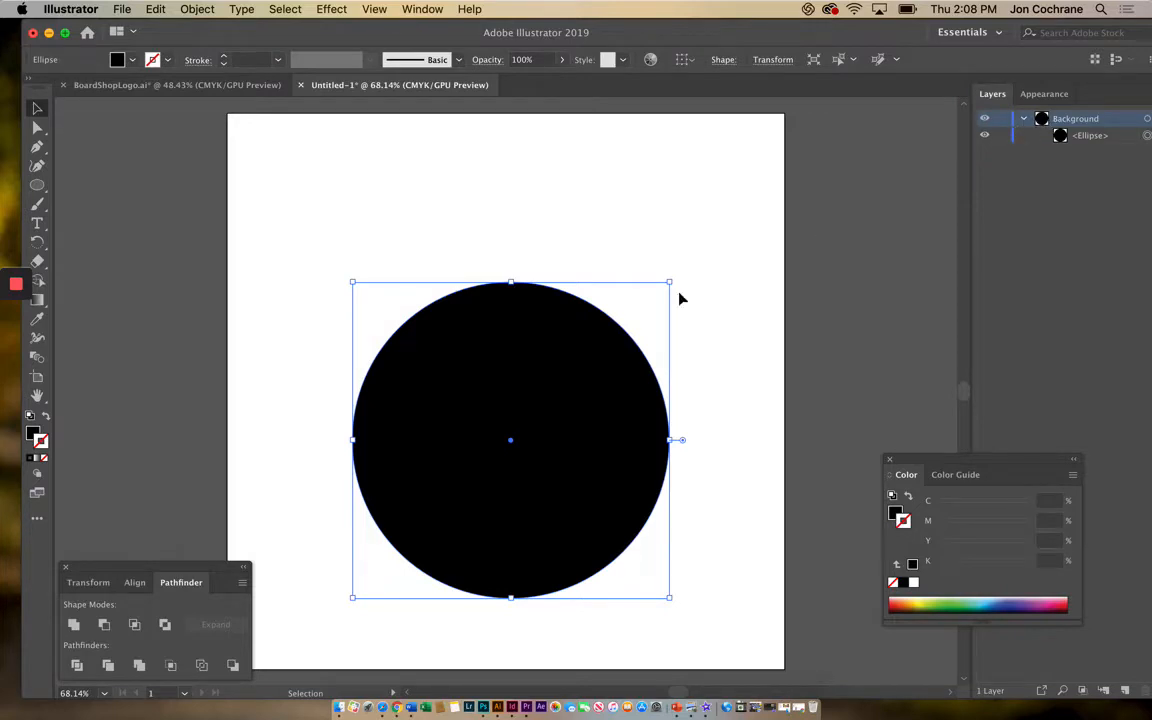
pyautogui.click(104, 85)
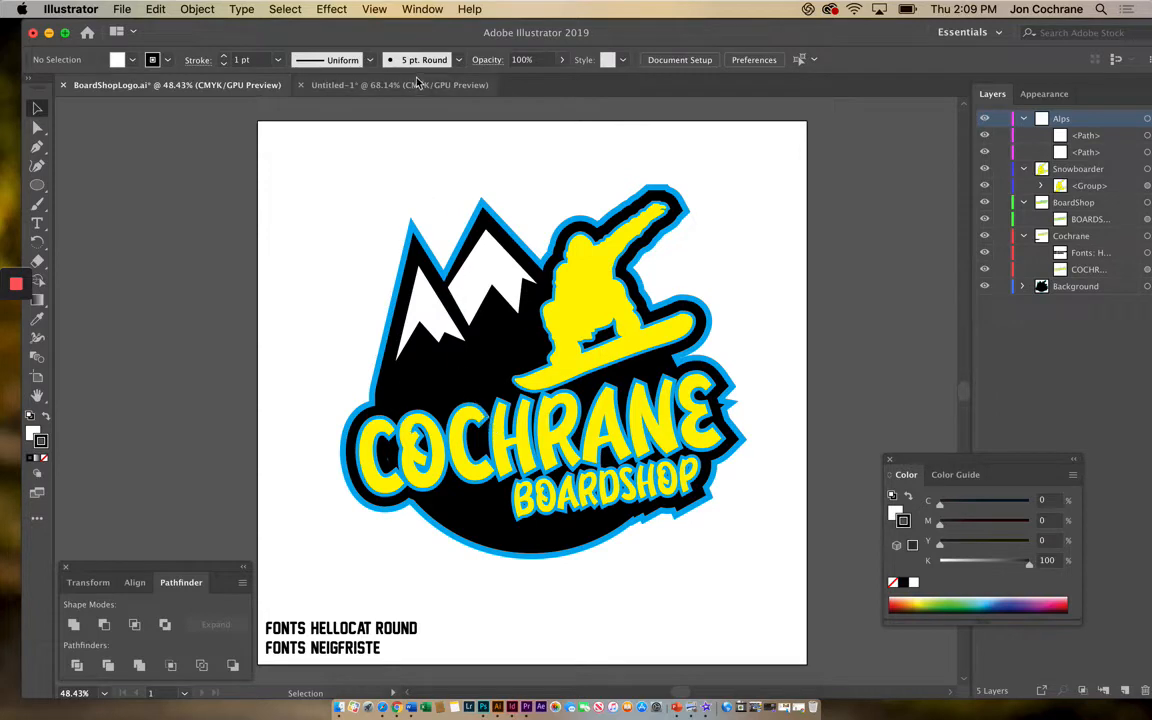
pyautogui.click(385, 85)
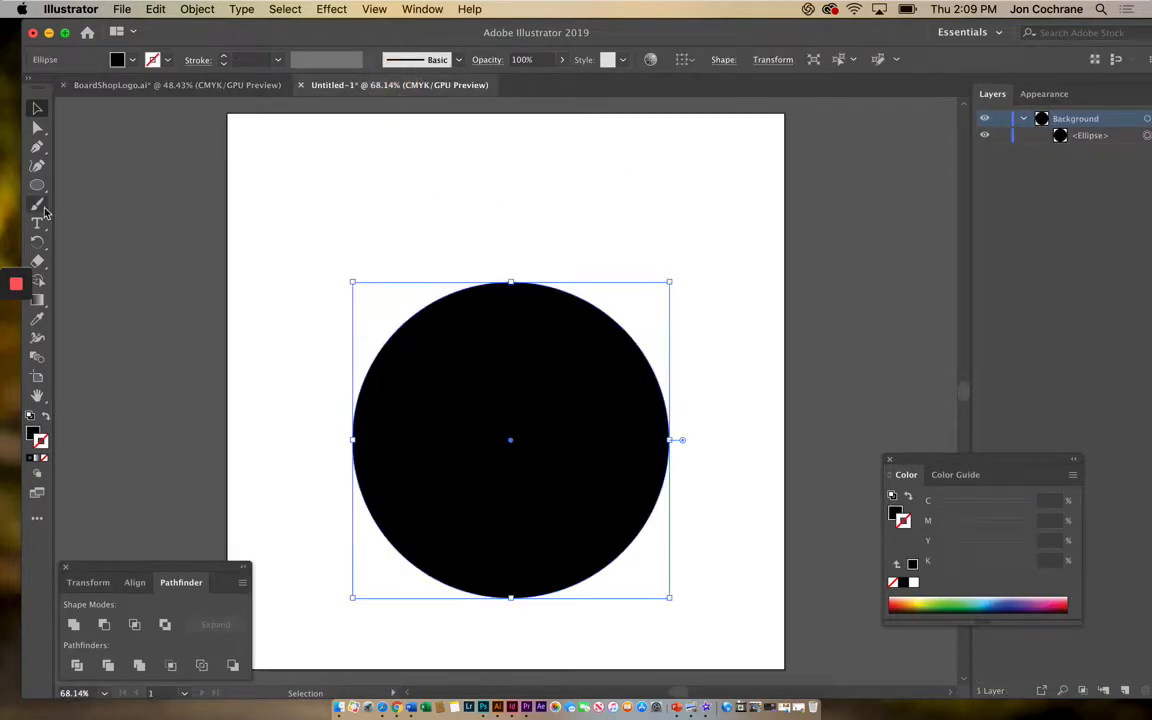
# Draw a closed black two-peaked mountain with the Pen tool over the circle's upper left, and select it together with the circle
pyautogui.click(37, 146)
pyautogui.click(352, 440)
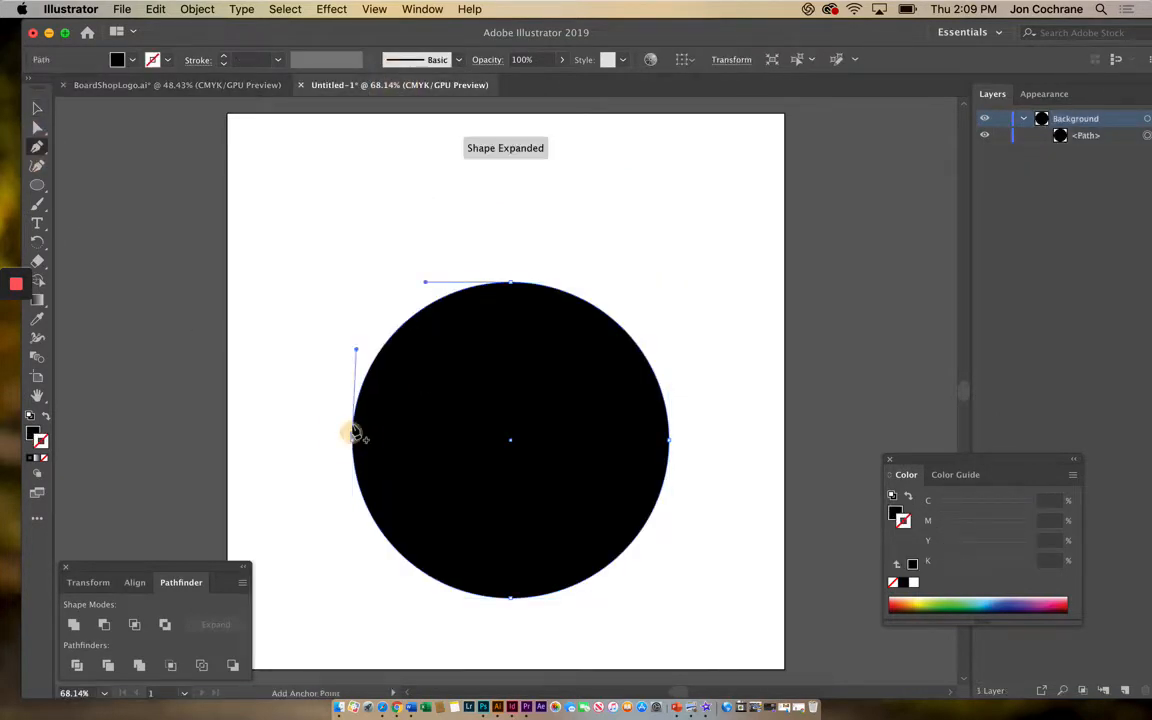
pyautogui.click(348, 238)
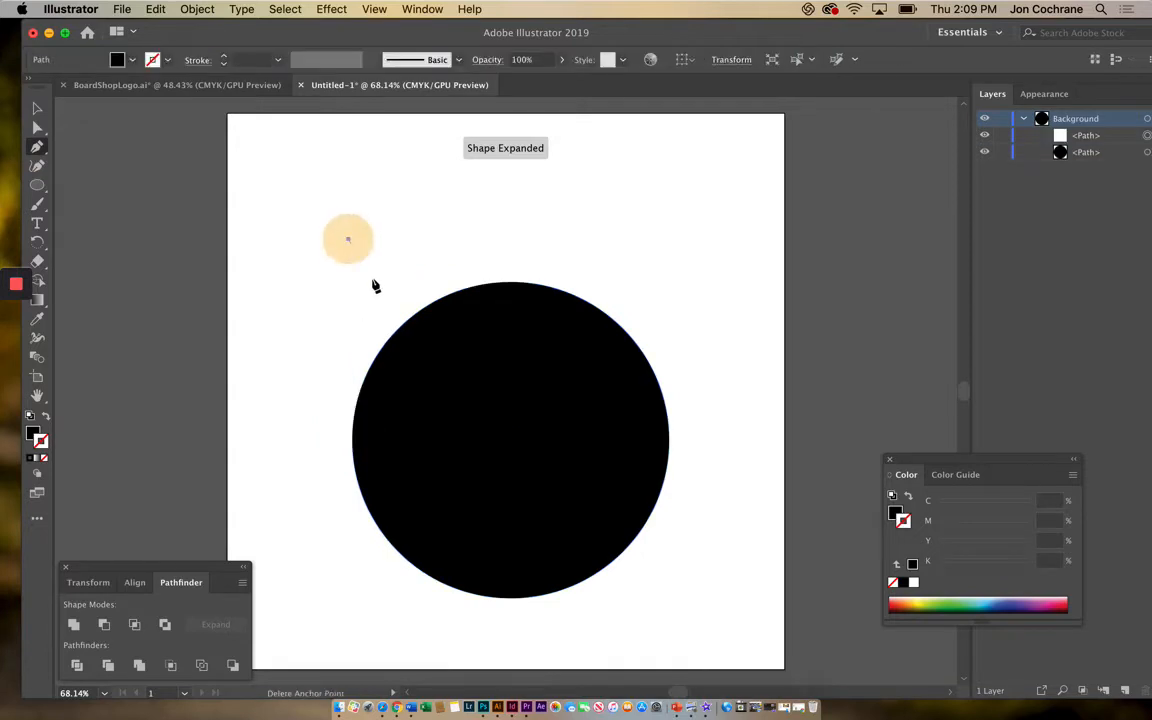
pyautogui.click(423, 297)
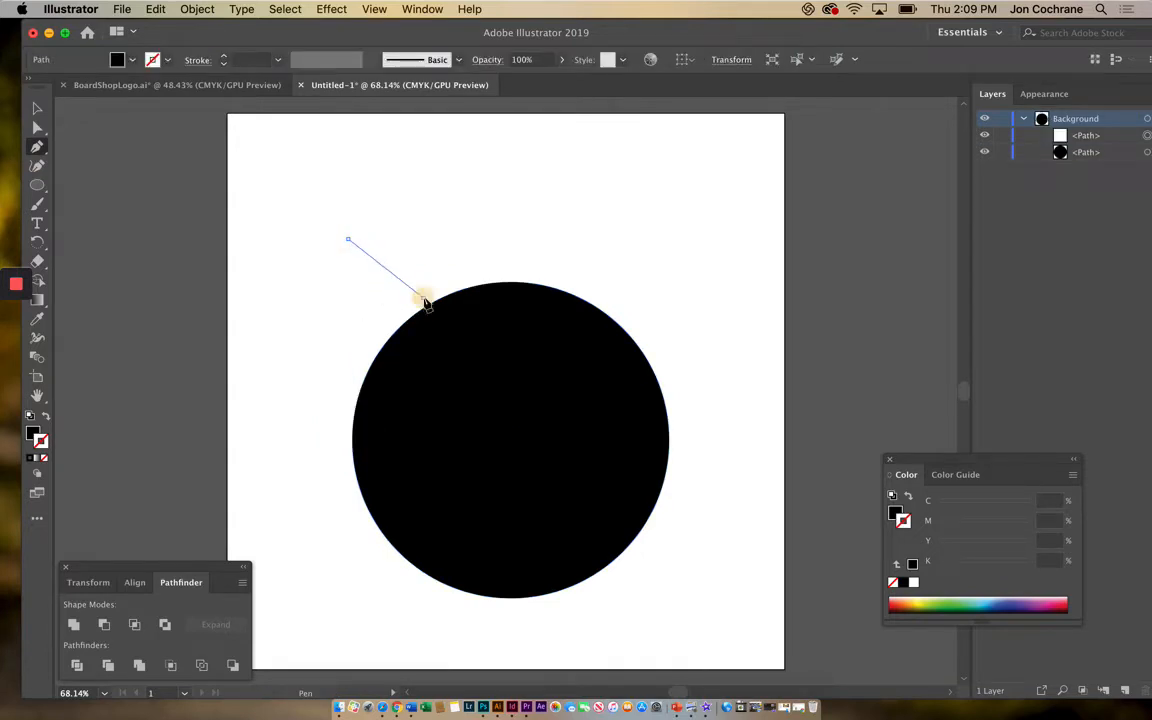
pyautogui.click(449, 204)
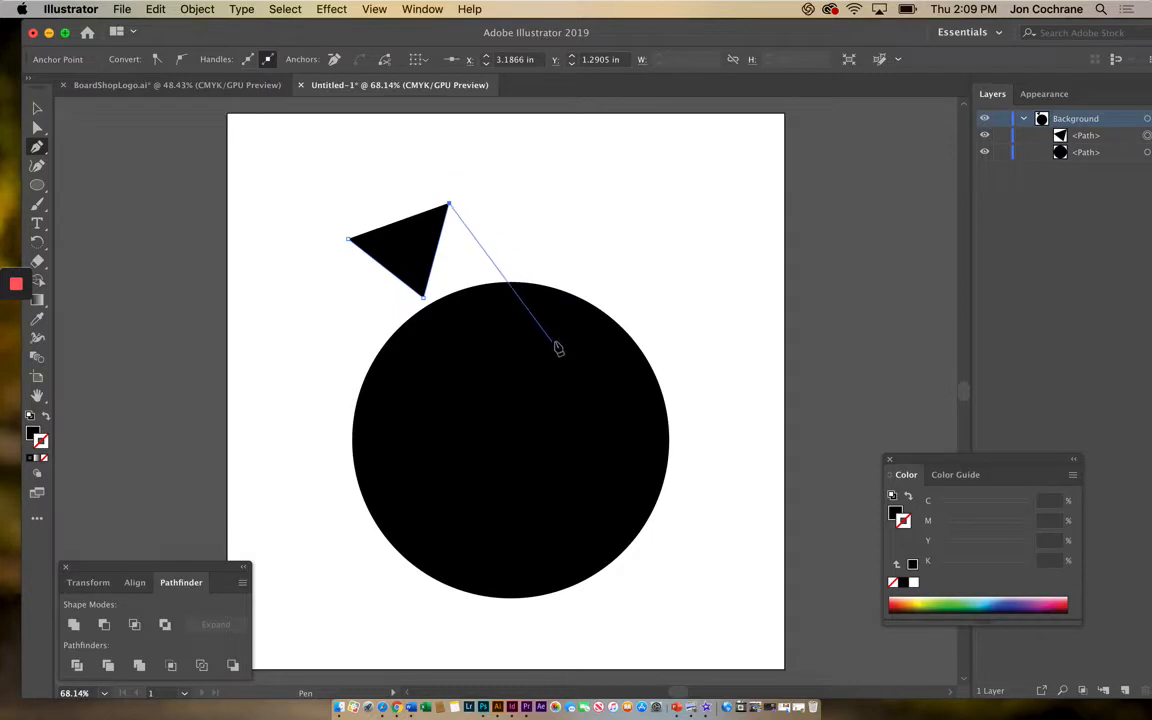
pyautogui.click(558, 341)
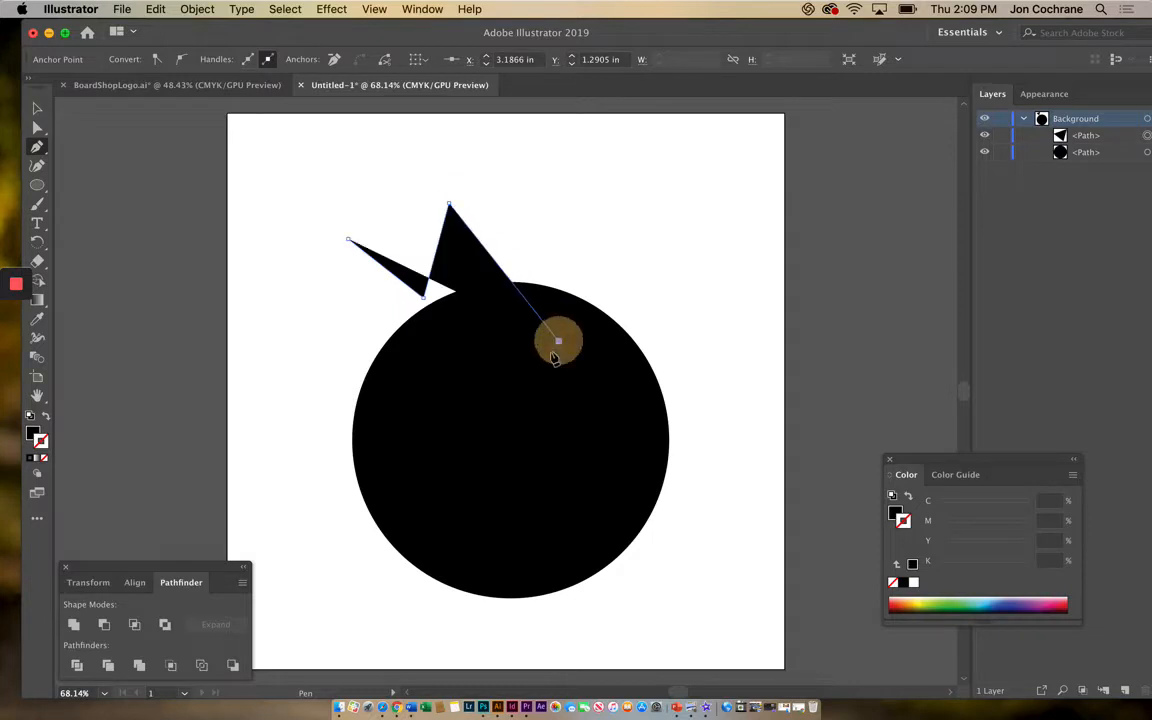
pyautogui.click(352, 432)
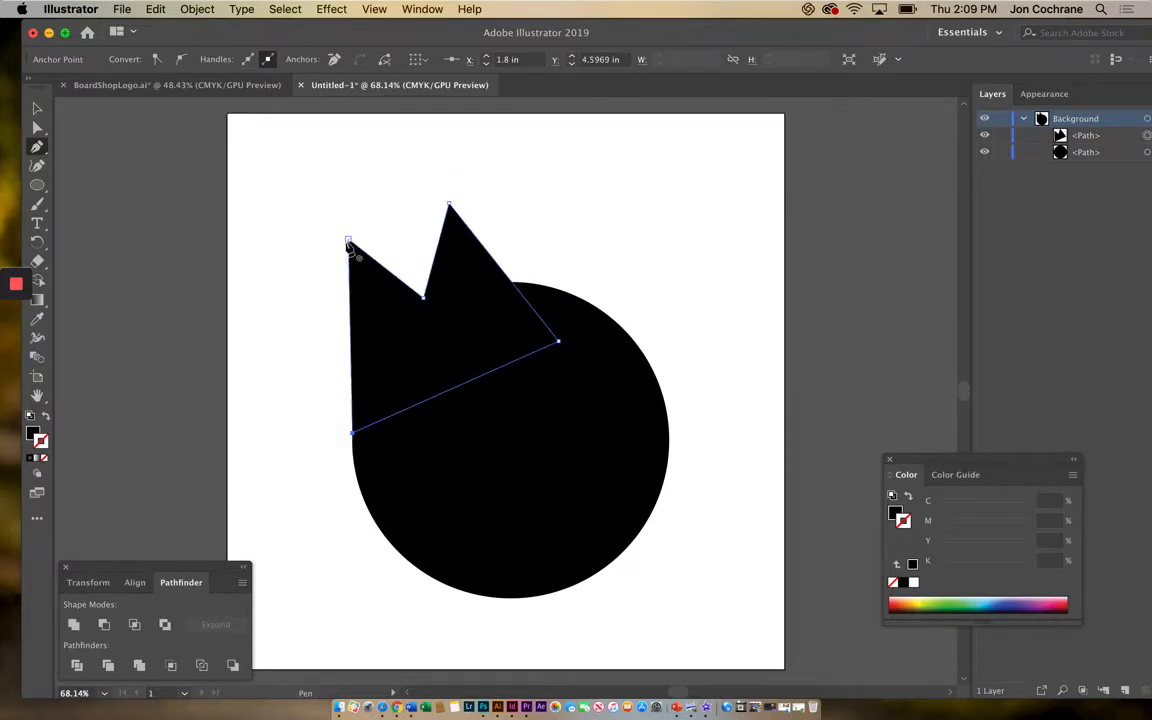
pyautogui.click(348, 240)
pyautogui.click(35, 109)
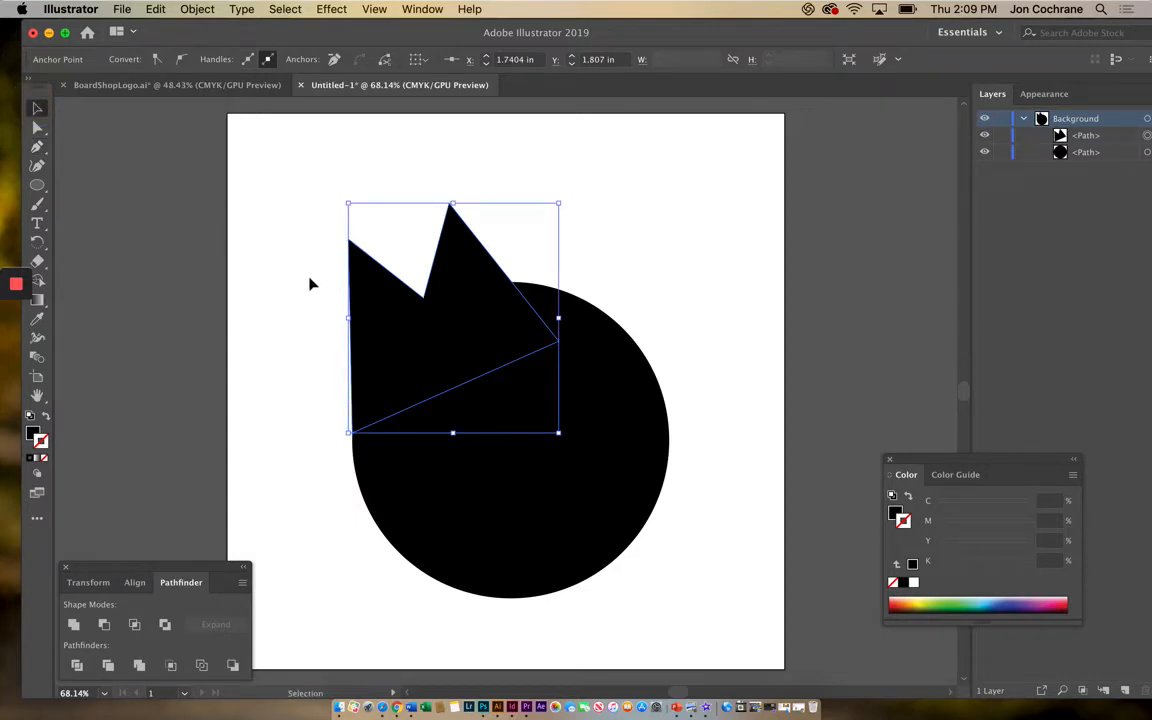
pyautogui.moveTo(307, 284); pyautogui.dragTo(600, 500)
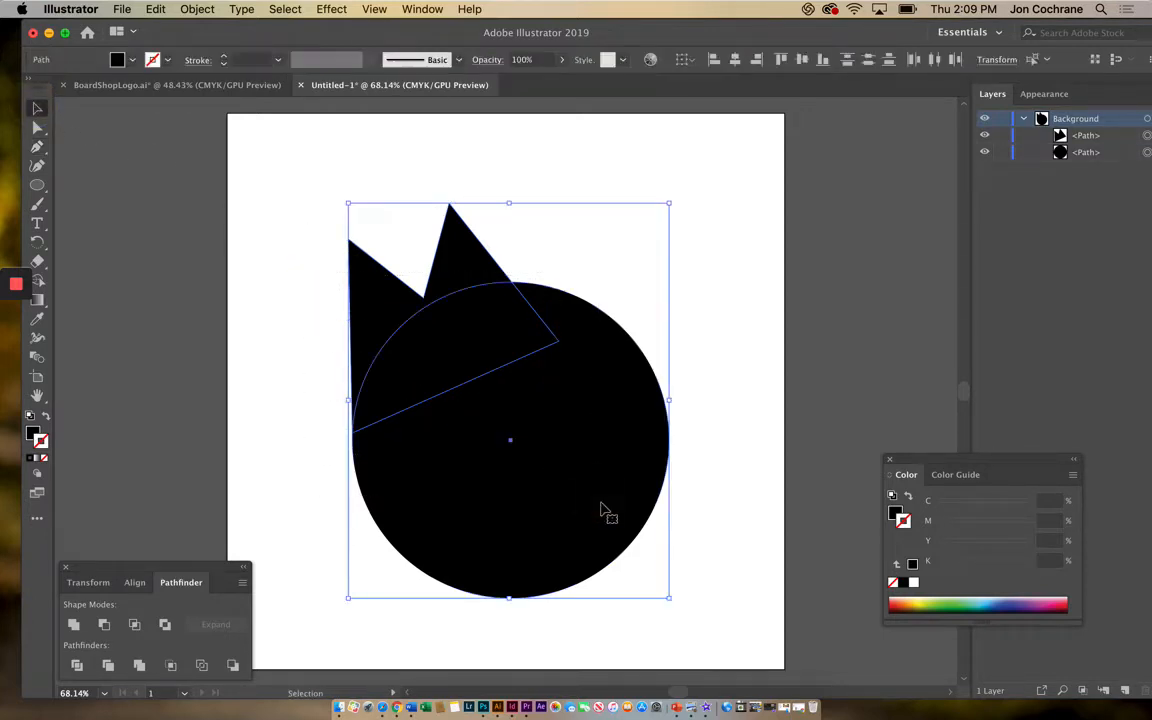
# Try combining the mountain and the circle into a compound path, and undo it
pyautogui.click(197, 9)
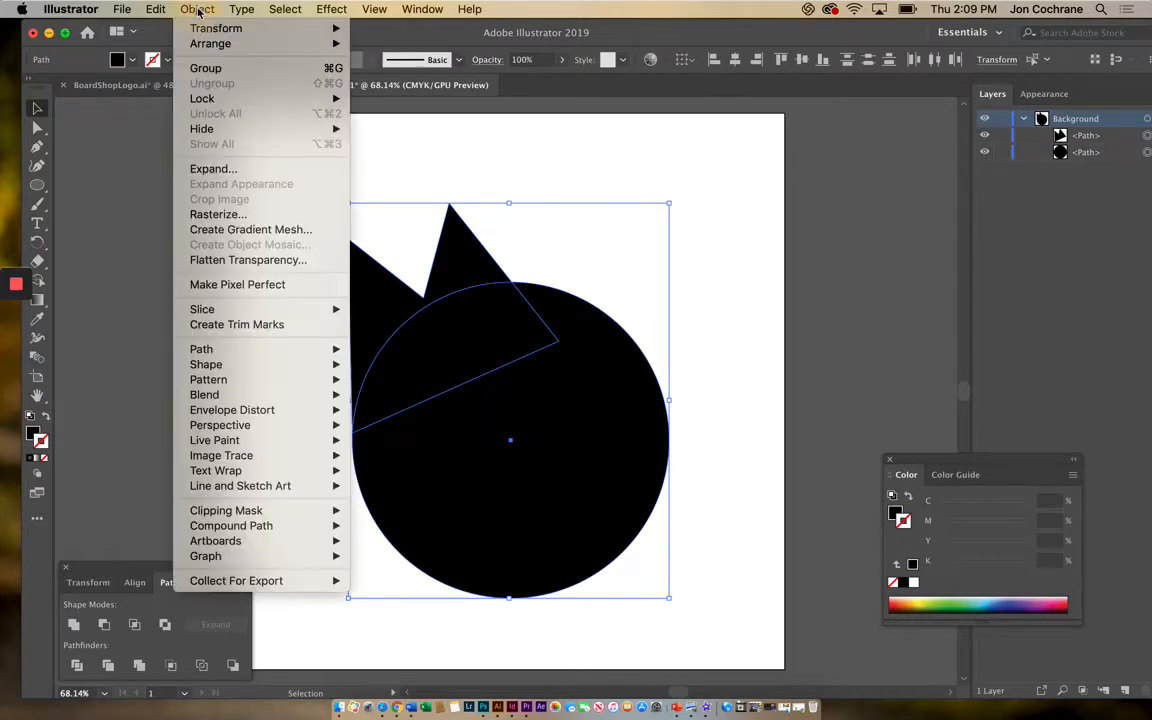
pyautogui.moveTo(240, 525)
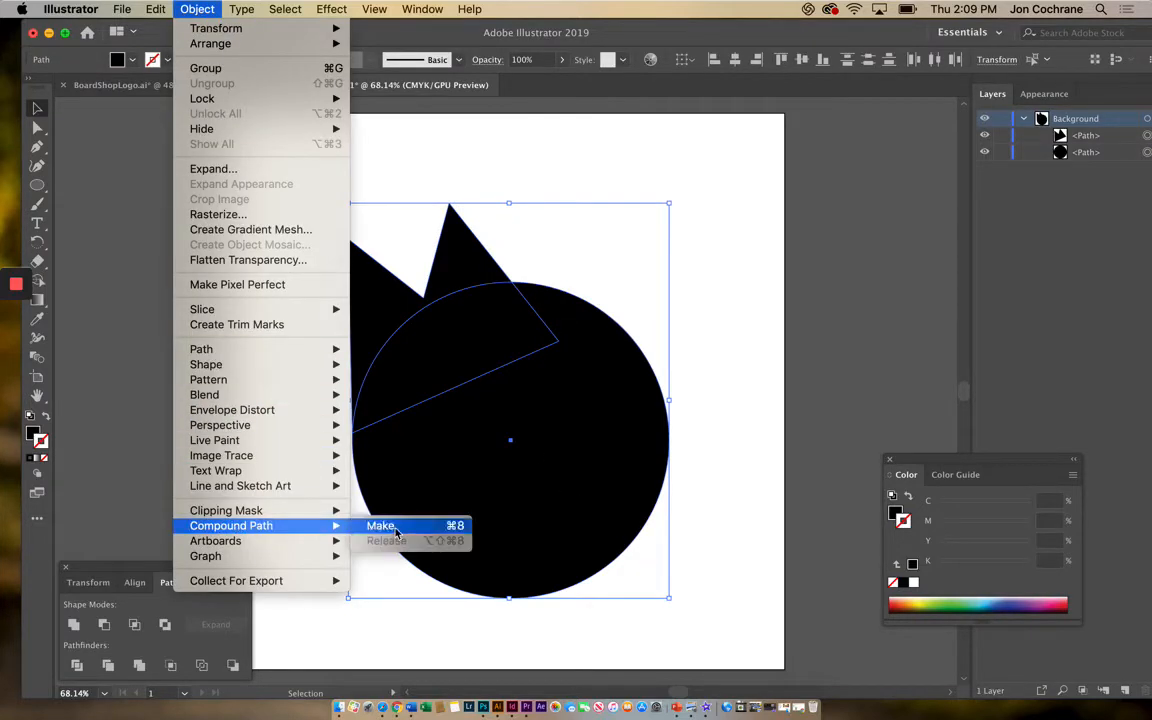
pyautogui.click(380, 525)
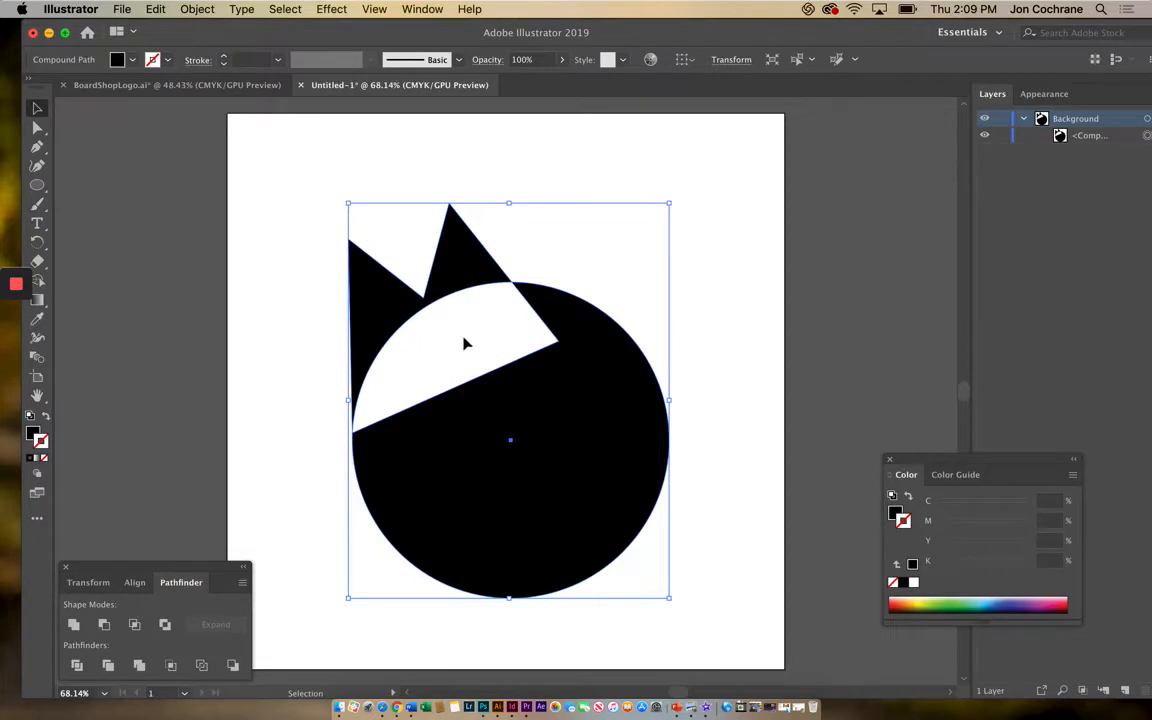
pyautogui.press('super+z')
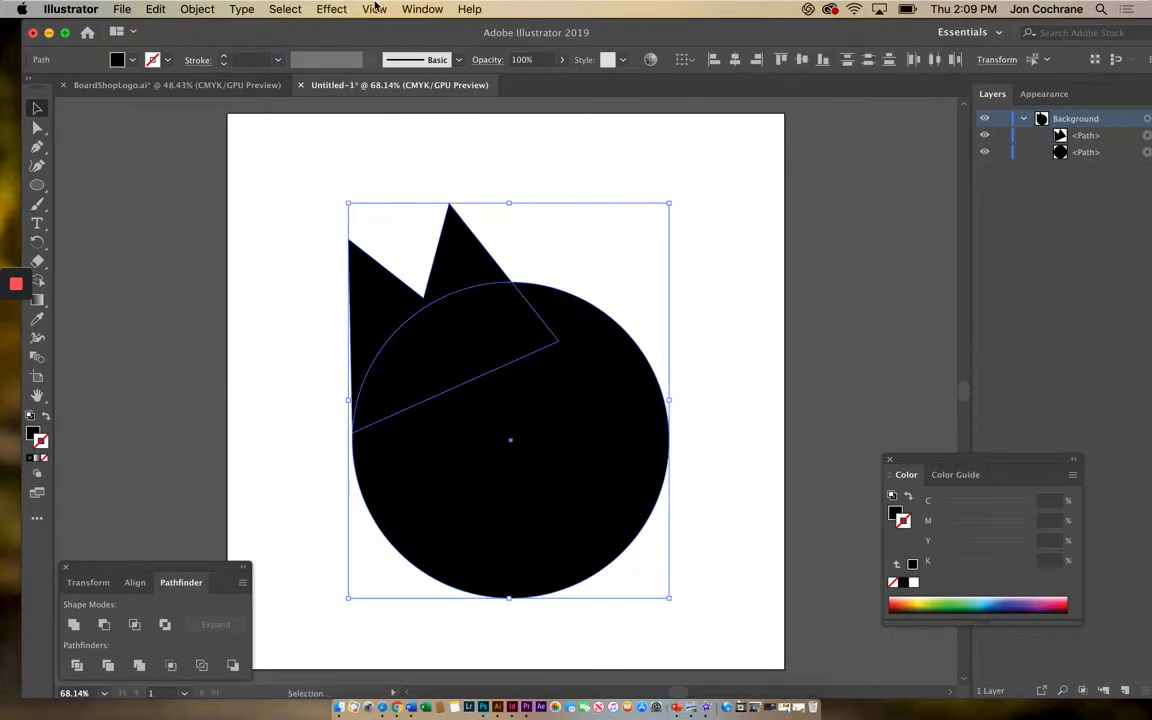
# Merge the selected mountain and circle into a single shape with the Pathfinder Unite operation
pyautogui.click(418, 12)
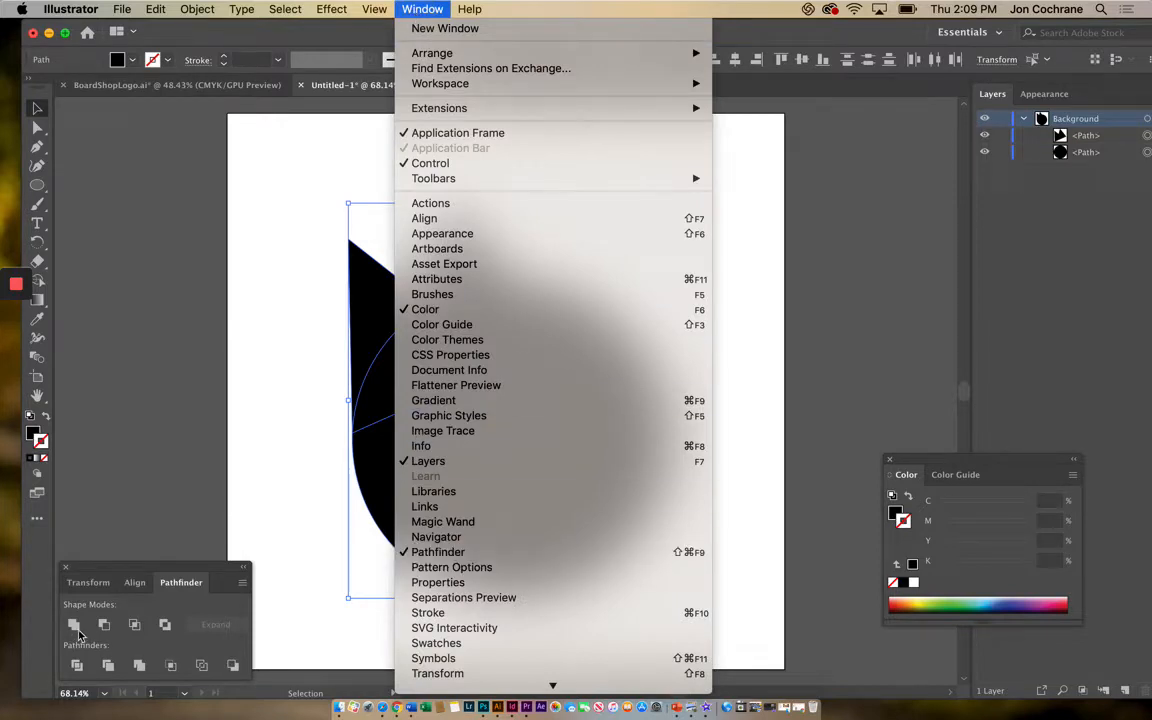
pyautogui.click(110, 530)
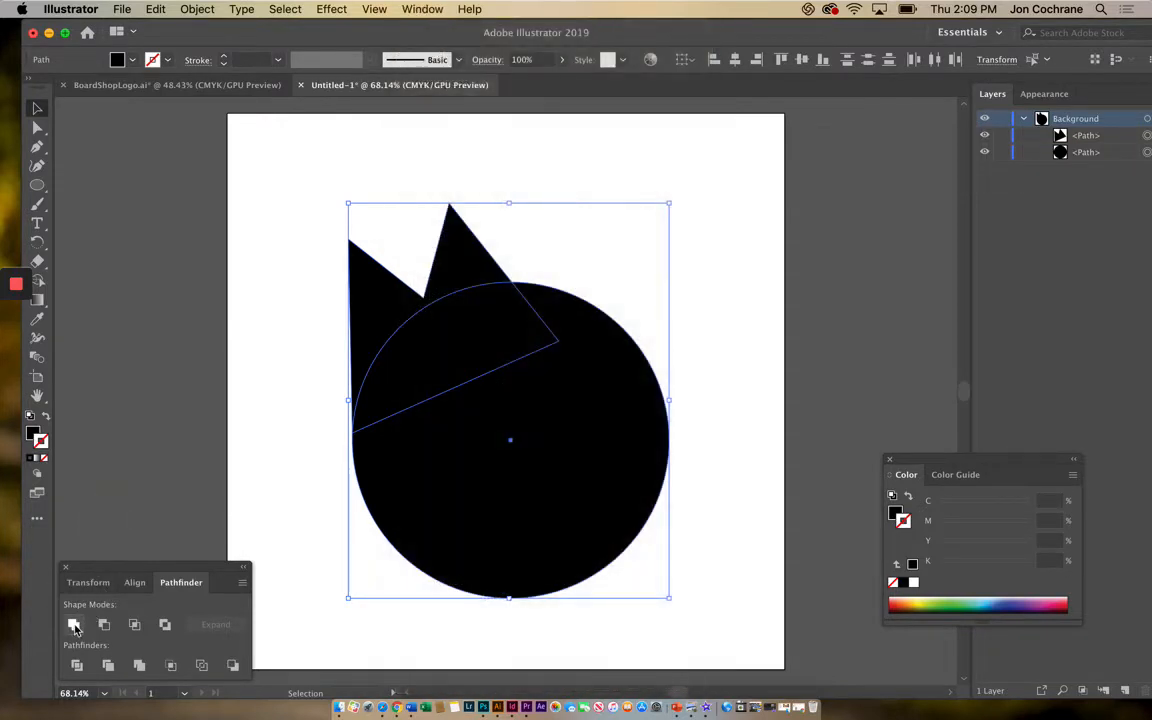
pyautogui.click(74, 626)
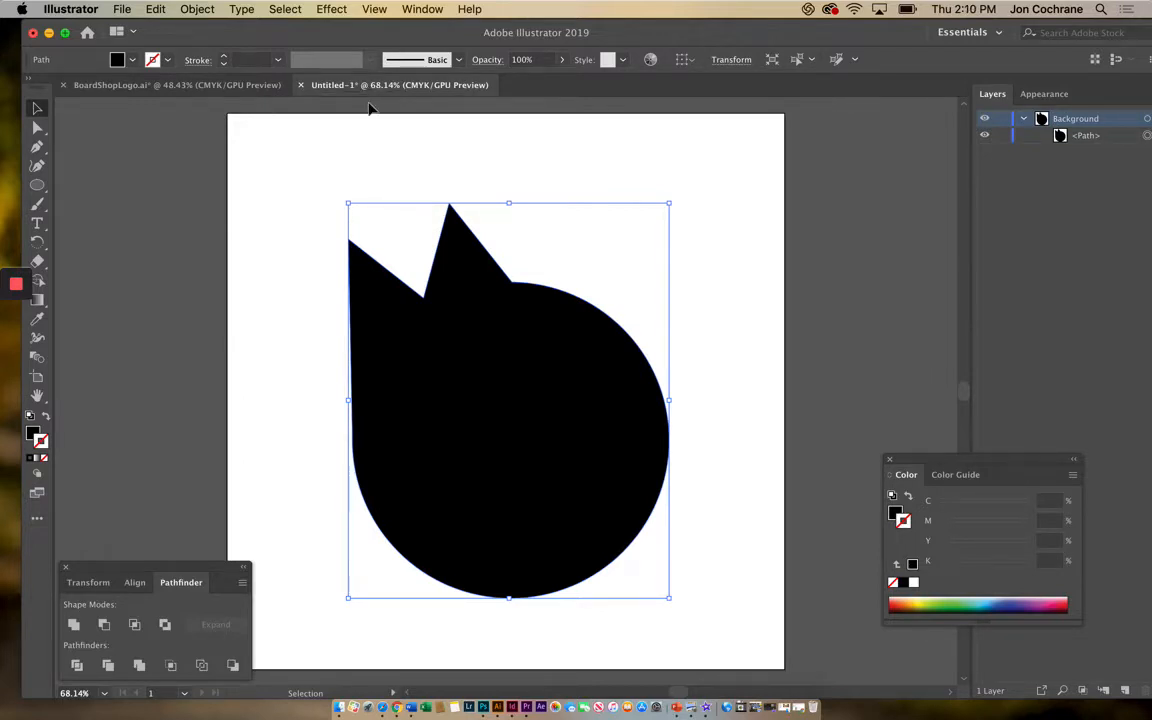
# Place the linked image Snowboarder.jpg from the CreateYourOwn folder onto the artboard
pyautogui.click(122, 10)
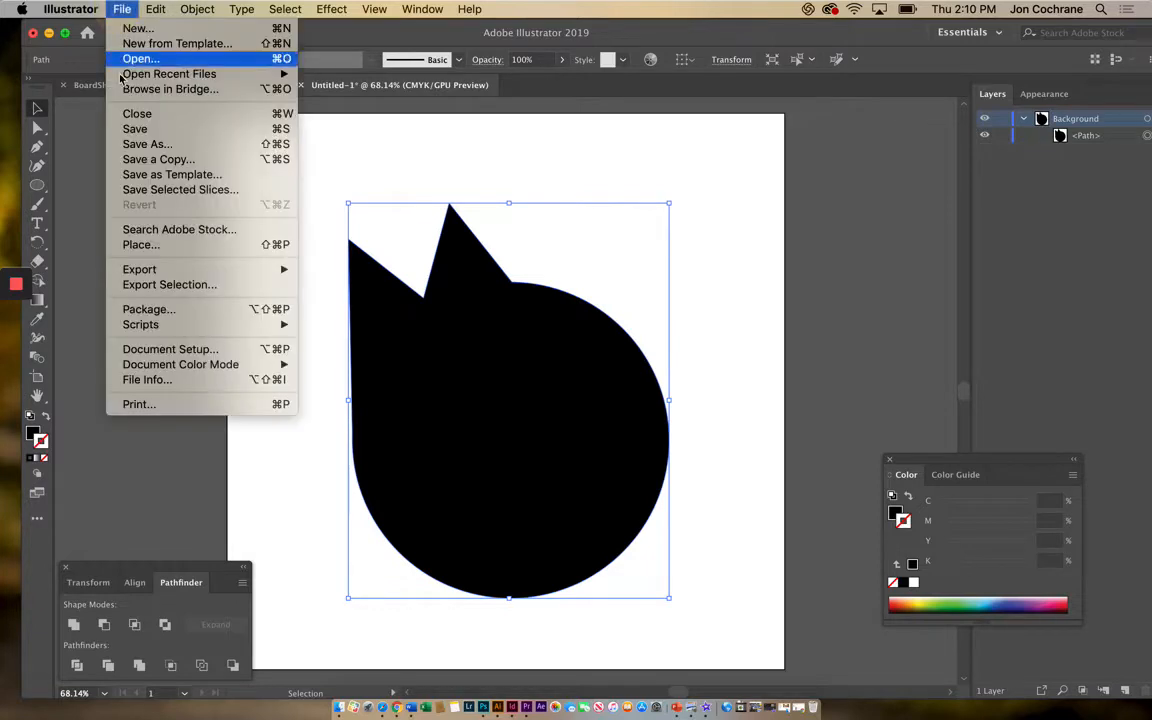
pyautogui.click(142, 245)
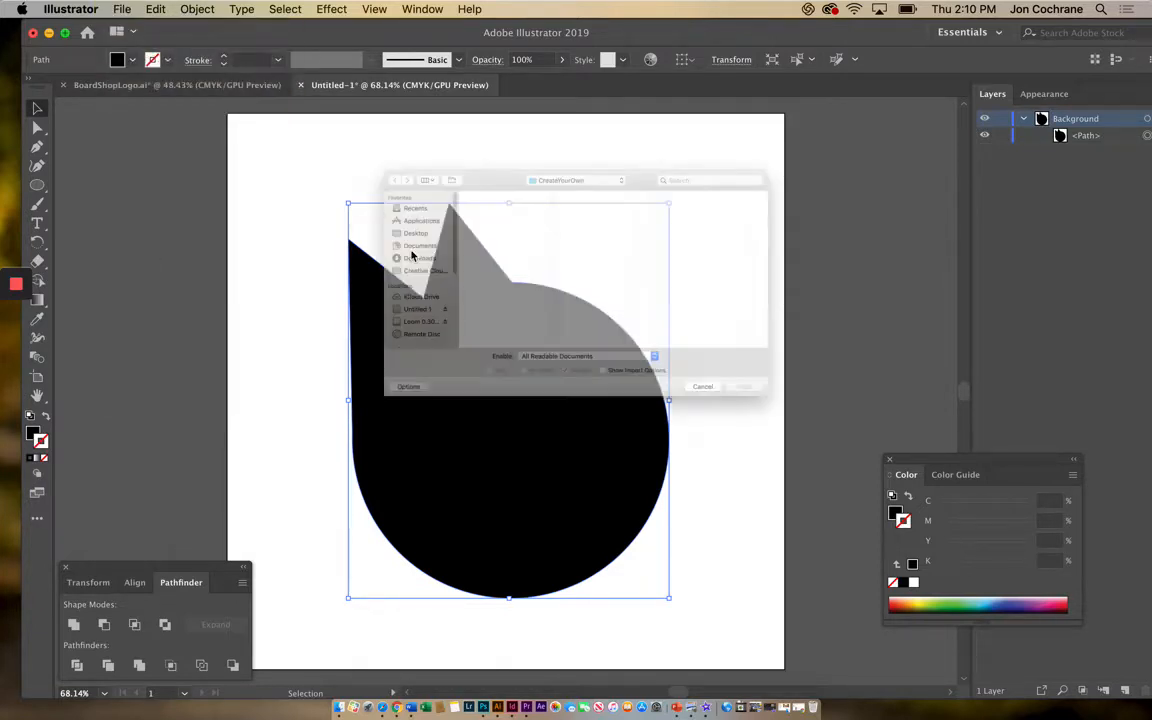
pyautogui.click(433, 151)
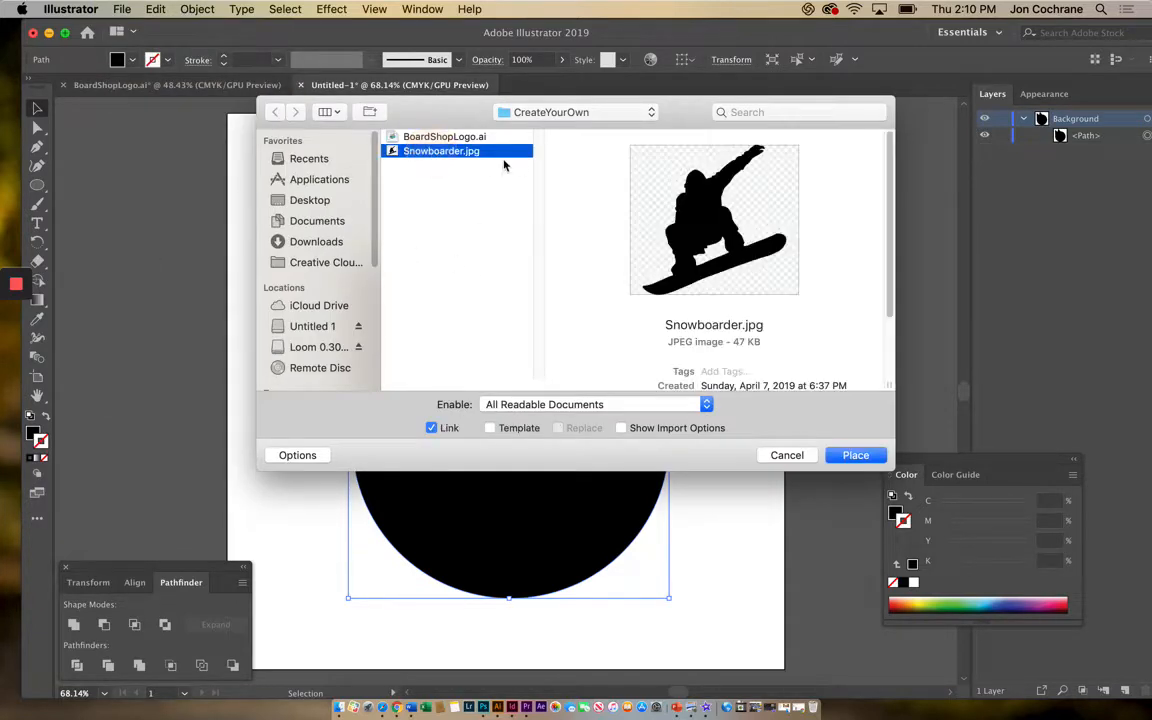
pyautogui.click(863, 462)
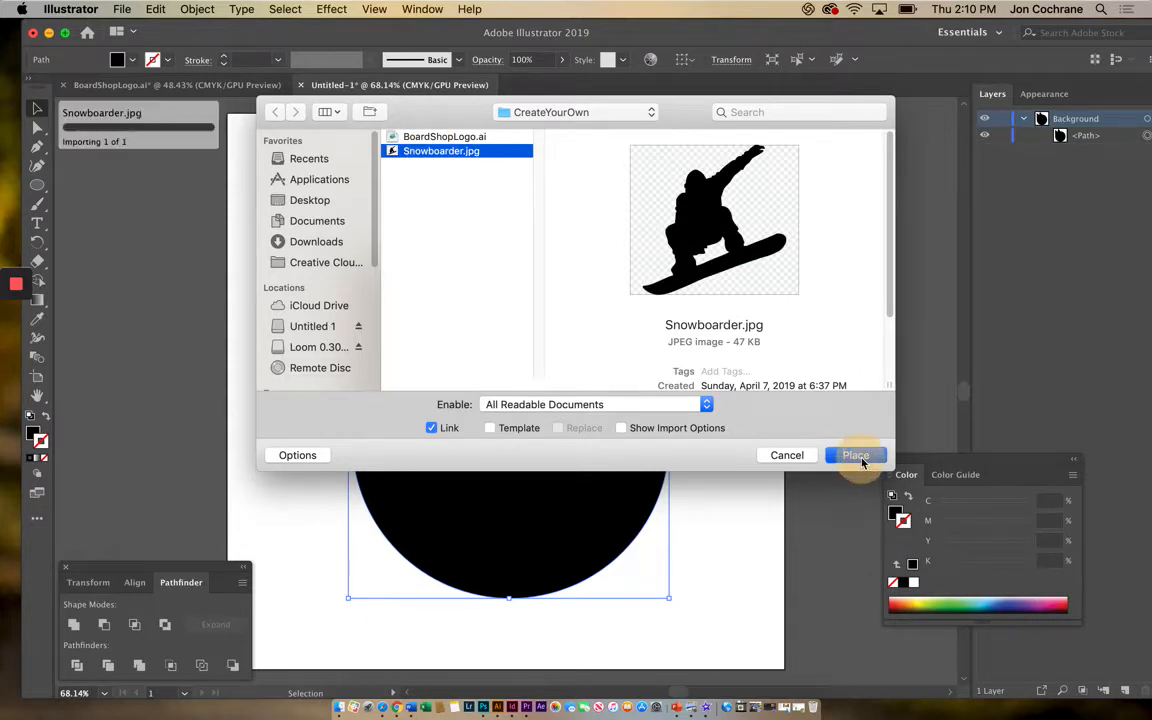
pyautogui.click(510, 224)
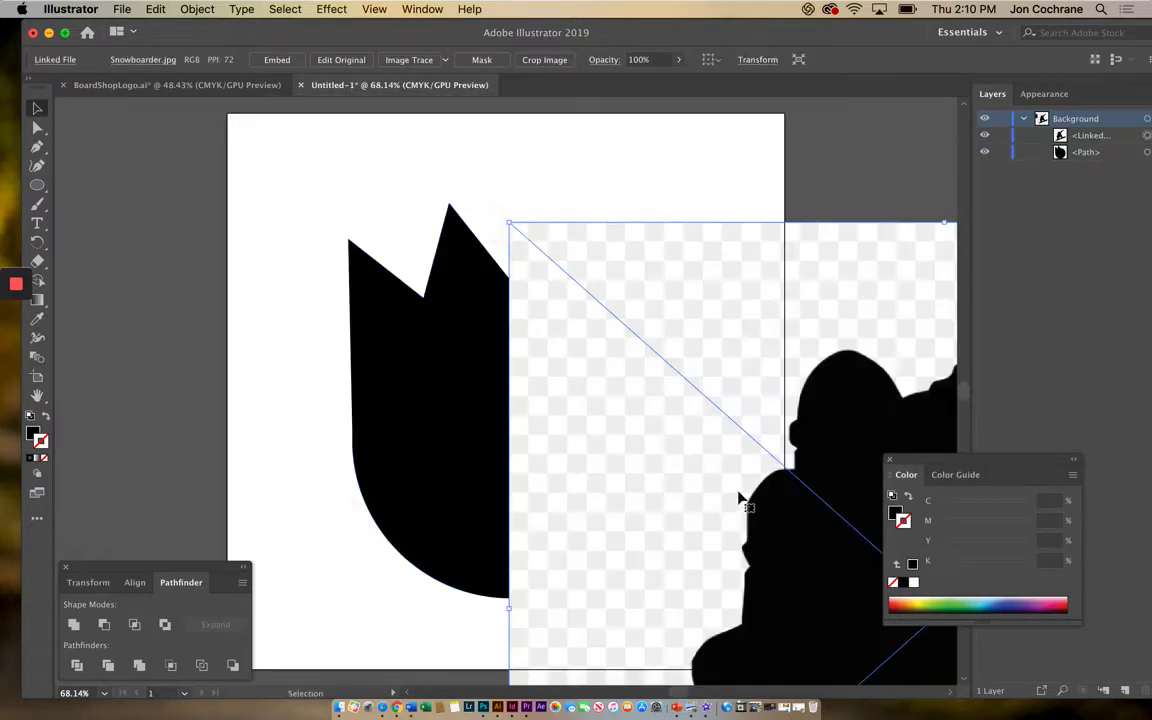
# Scale the snowboarder image down to about 4.0 × 3.5 in and position it over the upper right of the black shape
pyautogui.moveTo(713, 471); pyautogui.dragTo(565, 360)
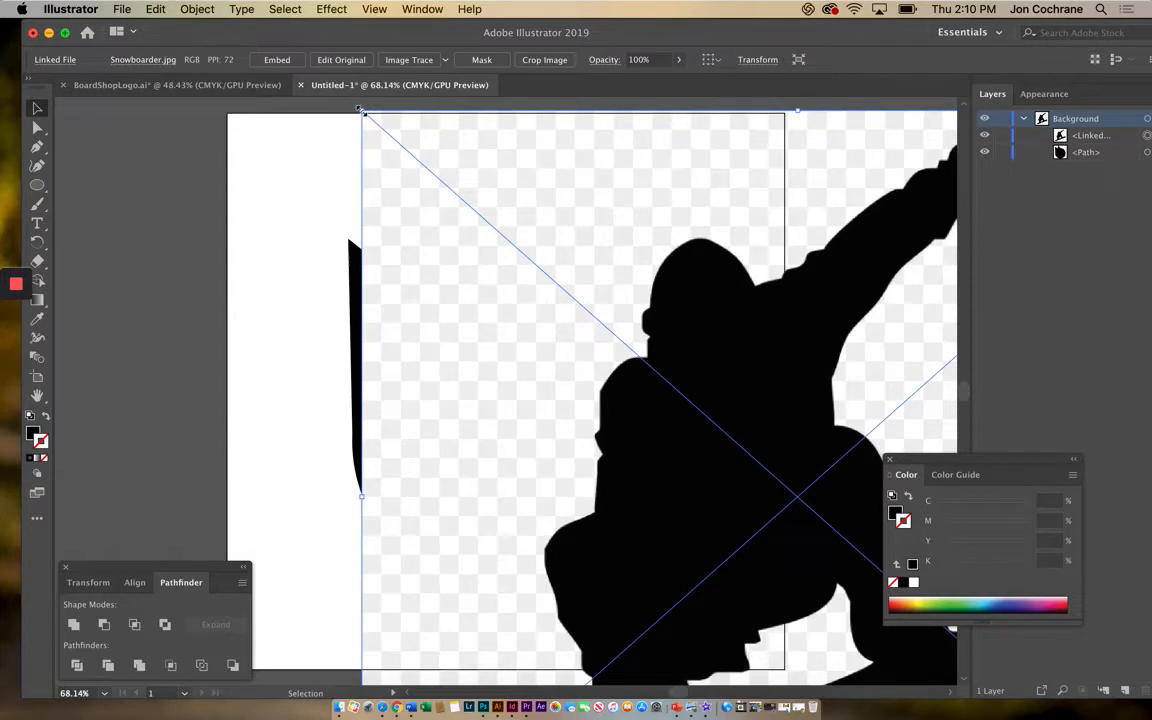
pyautogui.moveTo(363, 112); pyautogui.dragTo(744, 450)
pyautogui.moveTo(802, 542); pyautogui.dragTo(416, 205)
pyautogui.moveTo(364, 117); pyautogui.dragTo(512, 248)
pyautogui.moveTo(626, 393); pyautogui.dragTo(570, 302)
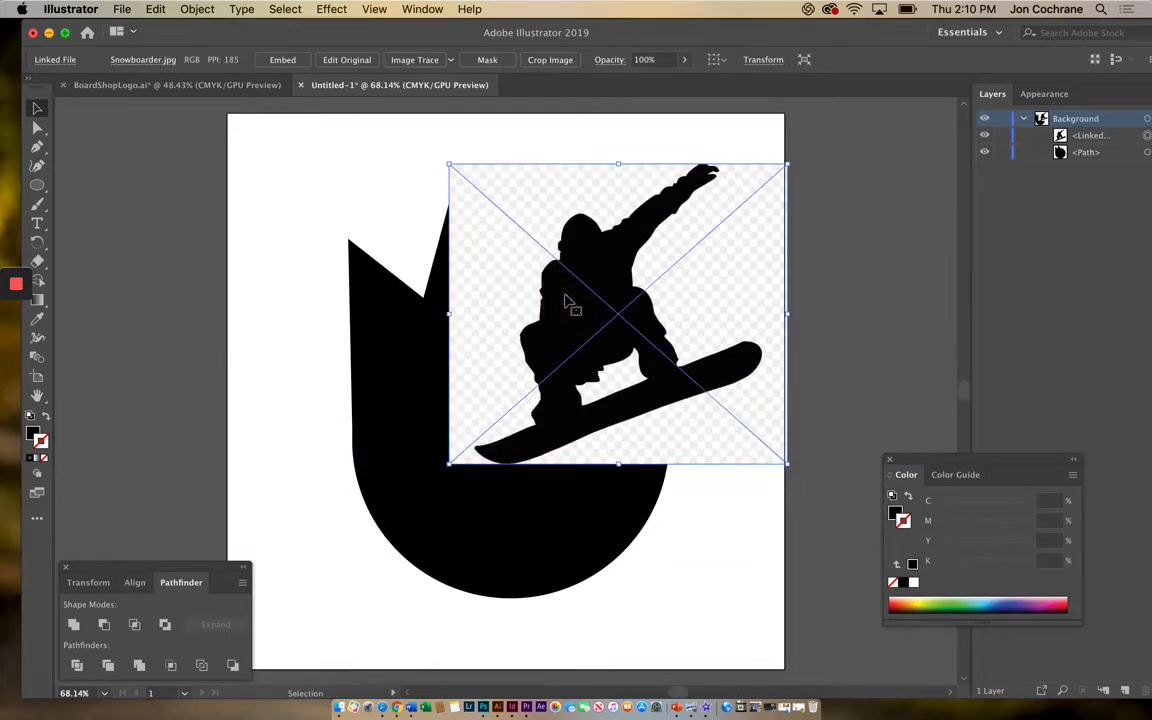
pyautogui.moveTo(788, 165); pyautogui.dragTo(728, 193)
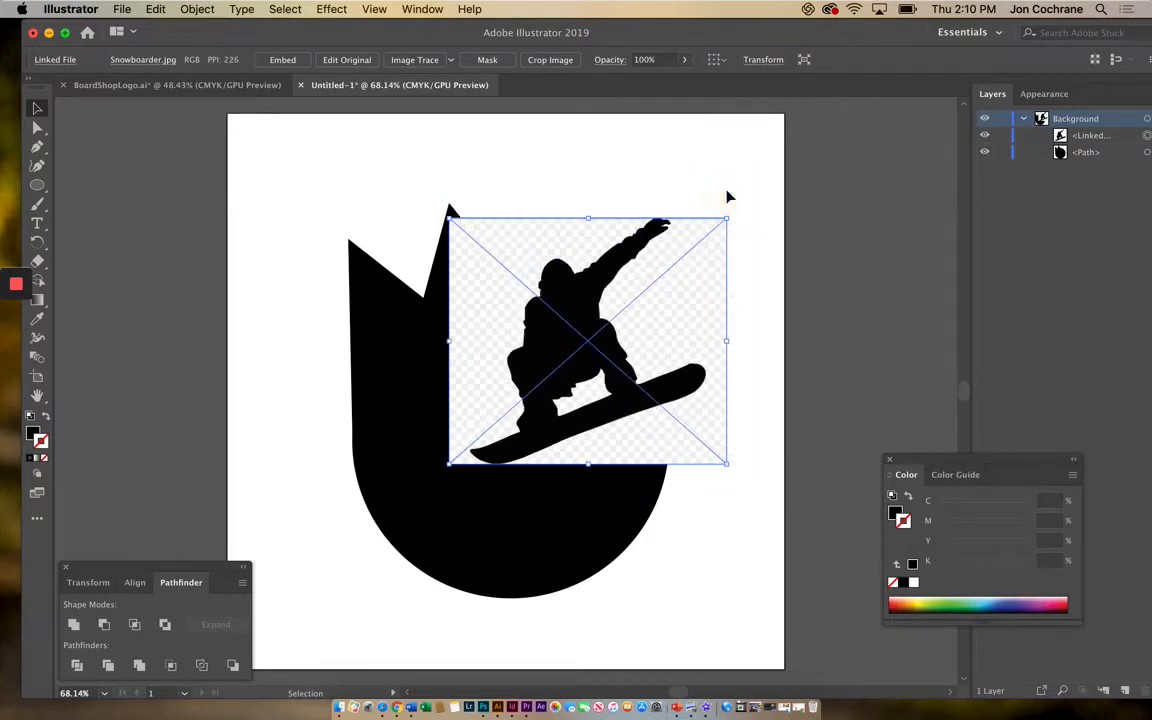
pyautogui.moveTo(590, 310); pyautogui.dragTo(604, 296)
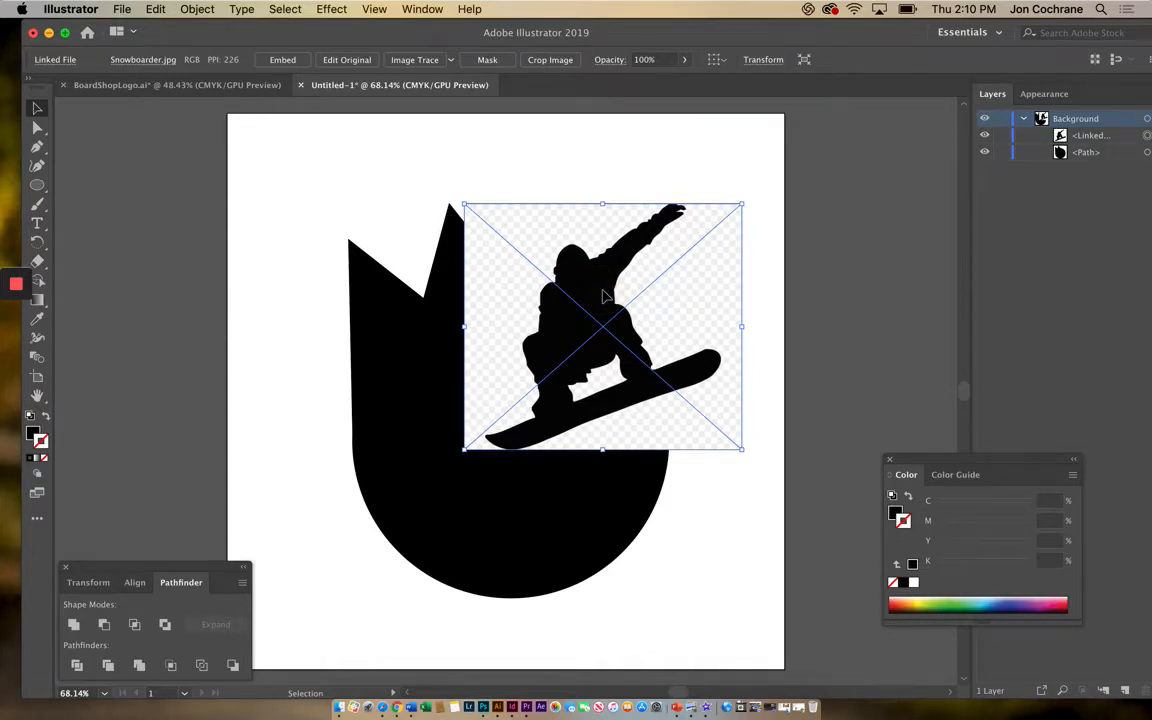
# Image-trace the snowboarder picture with the 3 Colors preset and expand the tracing into editable paths
pyautogui.click(451, 62)
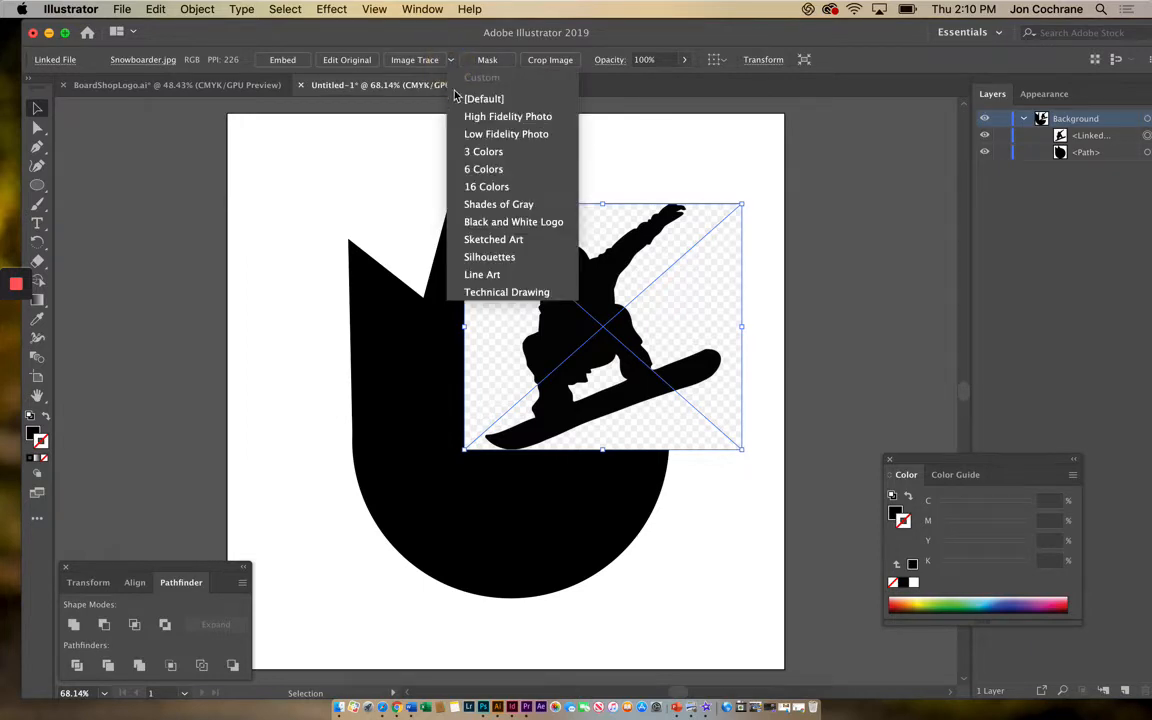
pyautogui.click(477, 154)
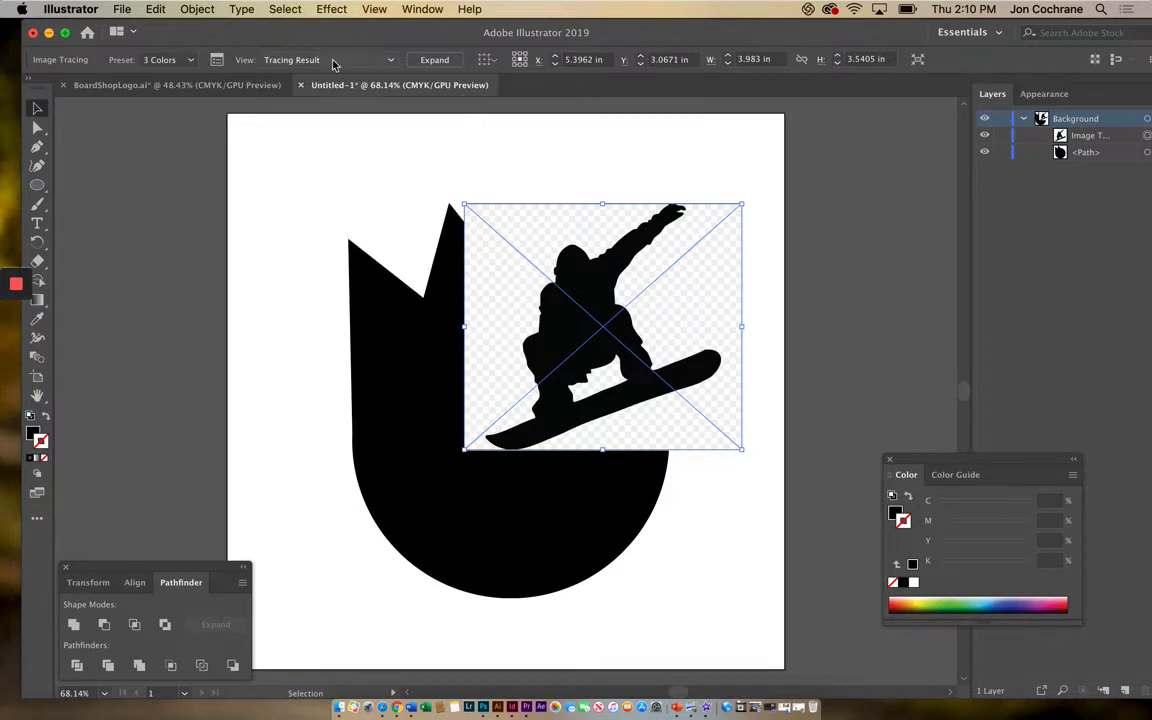
pyautogui.click(433, 62)
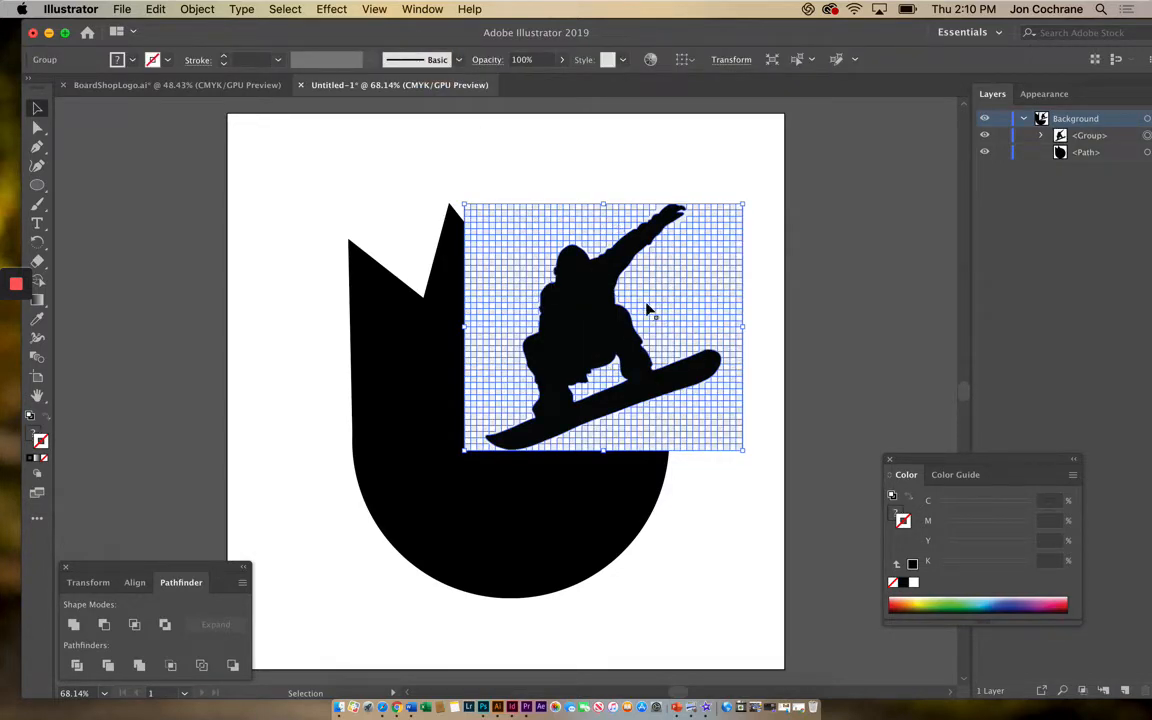
# Delete the traced checkerboard tiles around the snowboarder, keeping only the silhouette and the black background shape
pyautogui.click(37, 129)
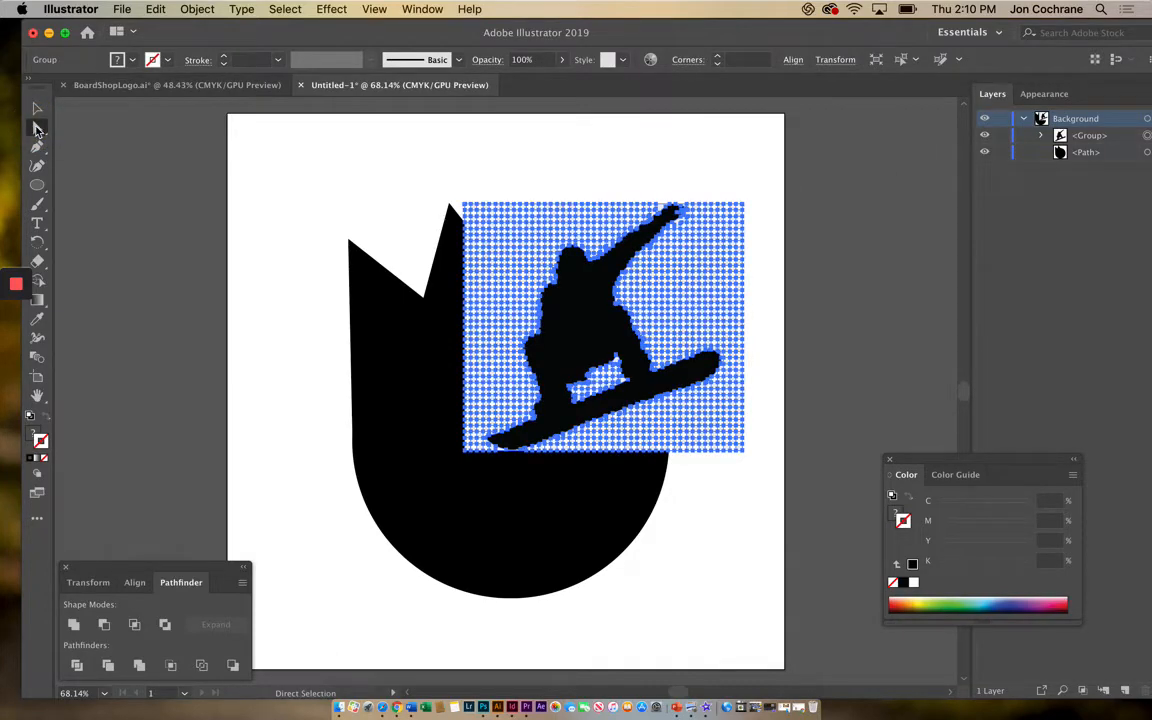
pyautogui.click(168, 175)
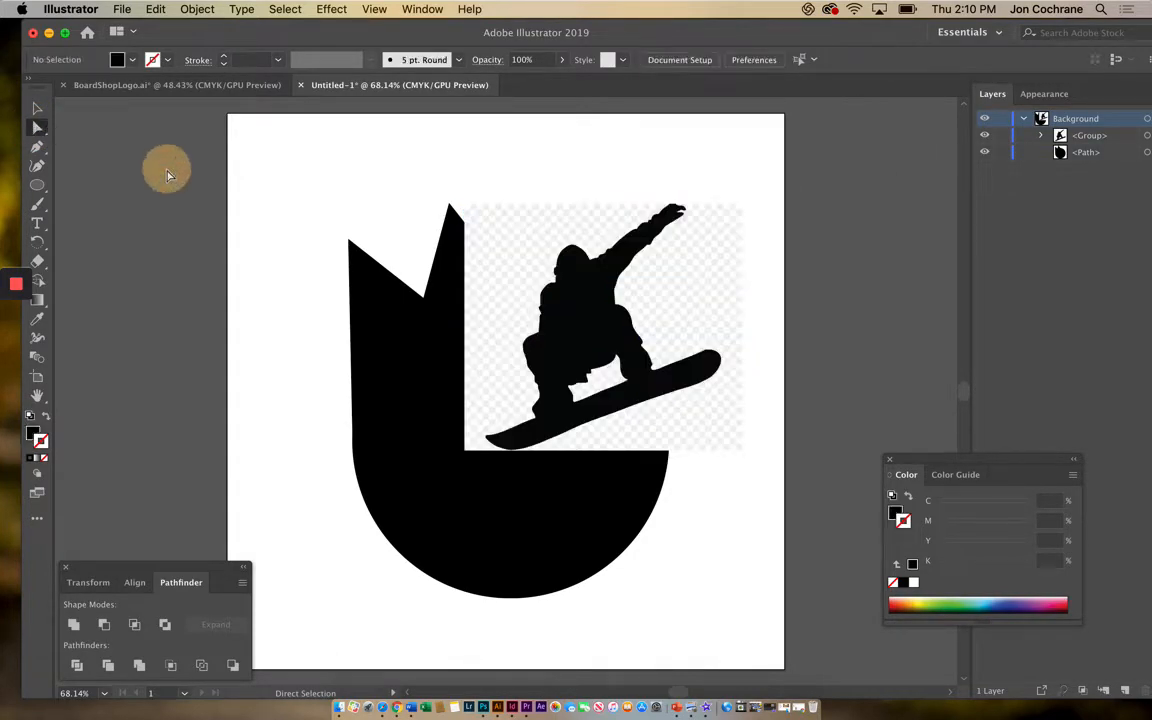
pyautogui.click(583, 305)
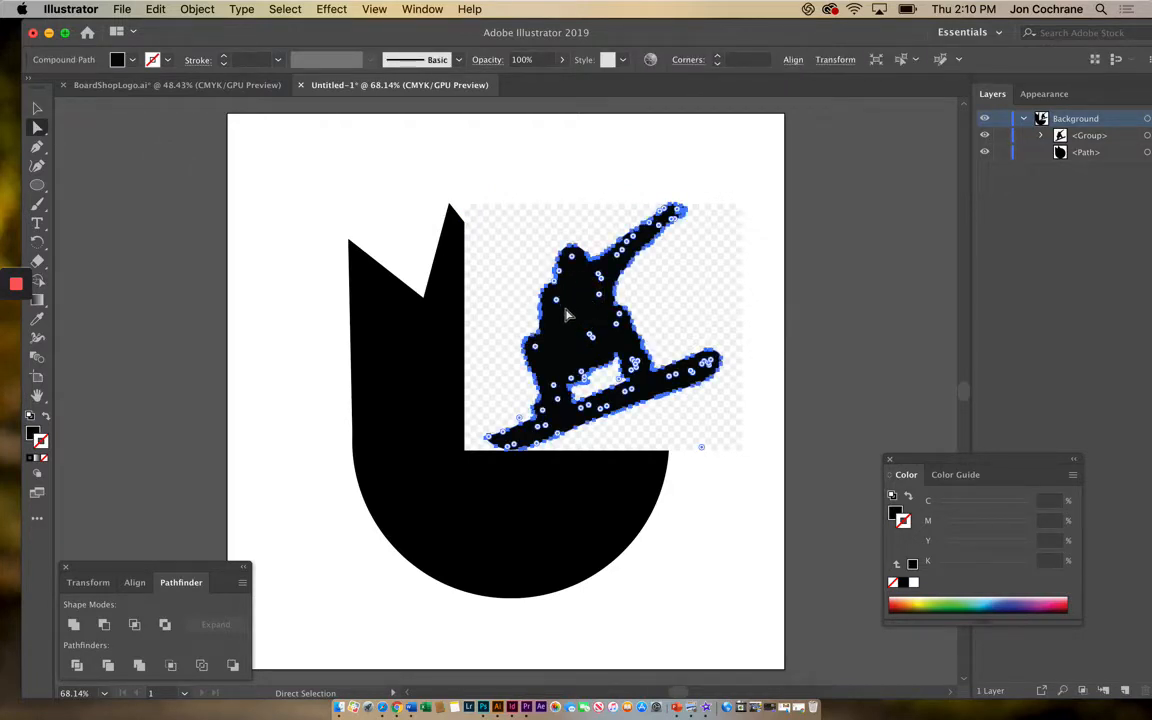
pyautogui.click(285, 9)
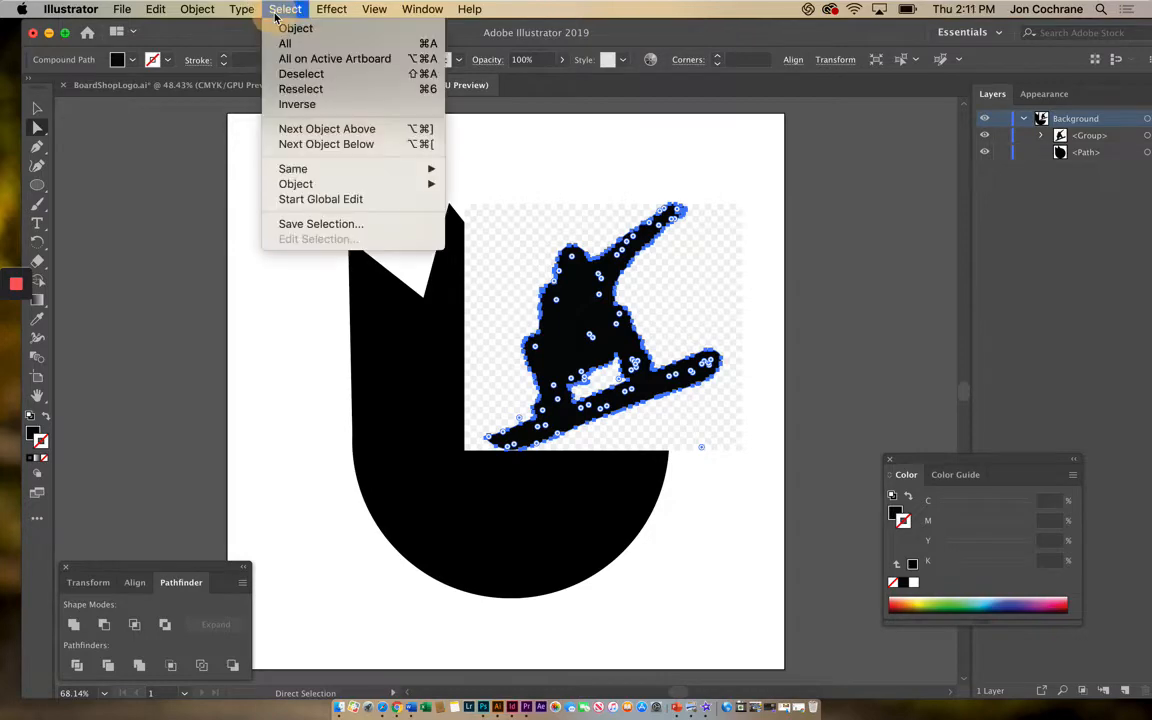
pyautogui.click(297, 104)
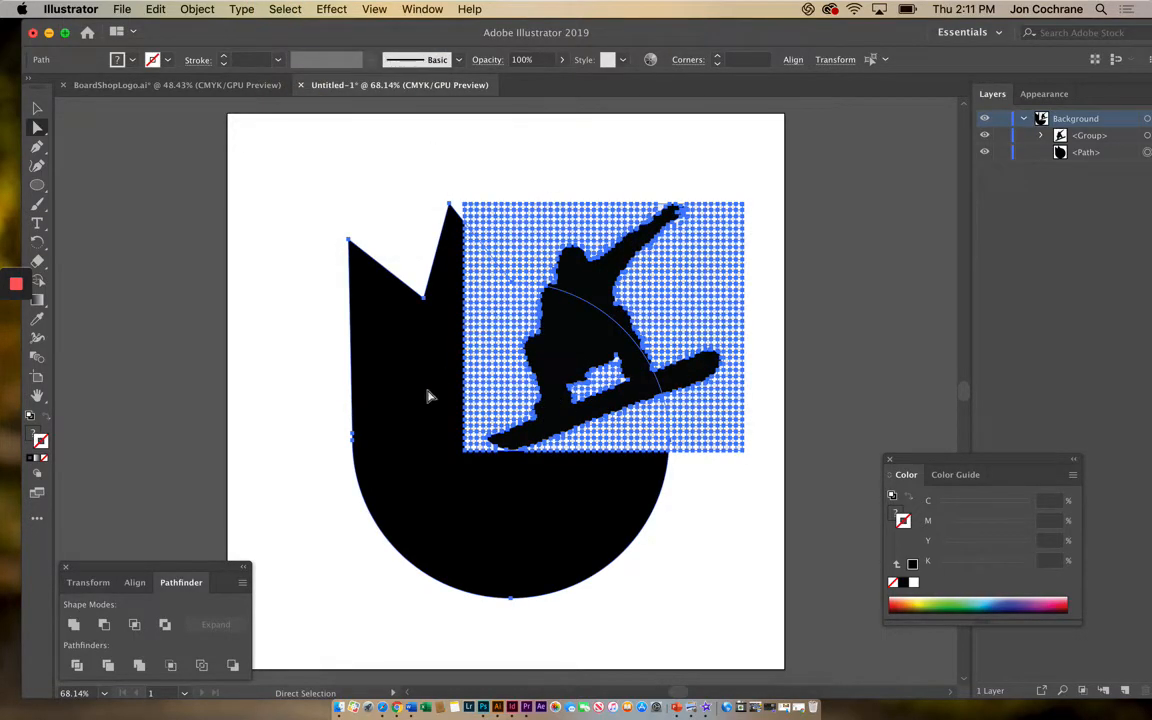
pyautogui.keyDown('shift'); pyautogui.click(378, 449); pyautogui.keyUp('shift')
pyautogui.press('Delete')
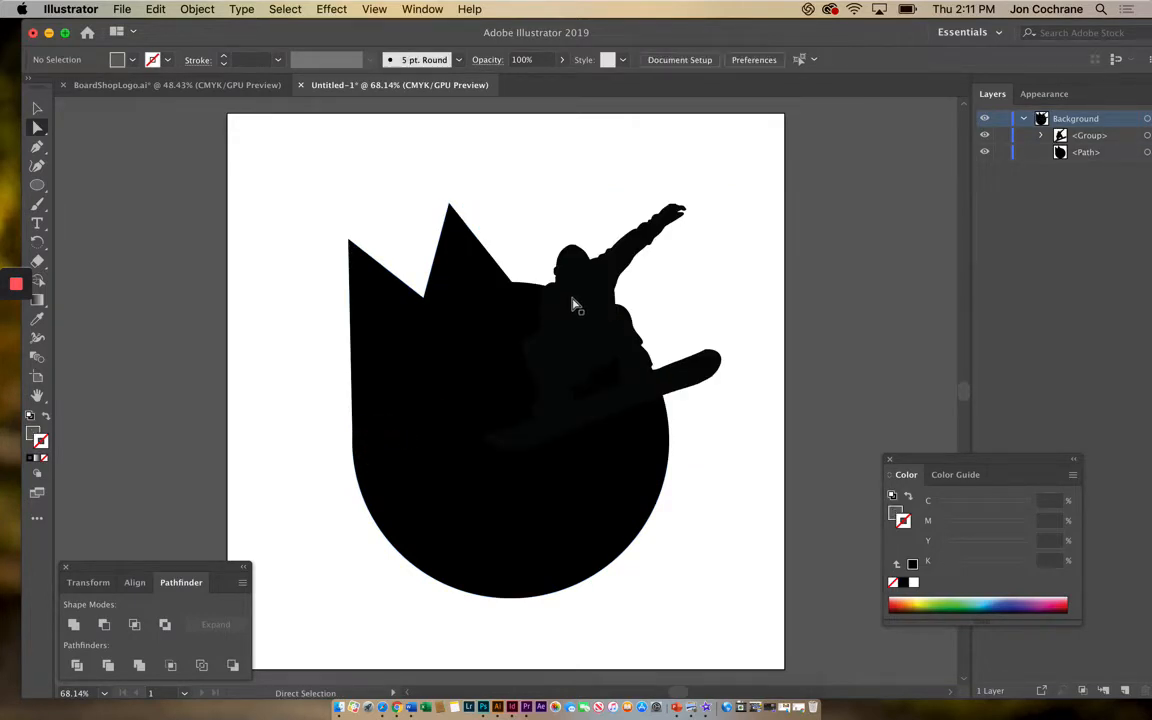
# Copy the traced snowboarder silhouette group from the Background layer
pyautogui.press('v')
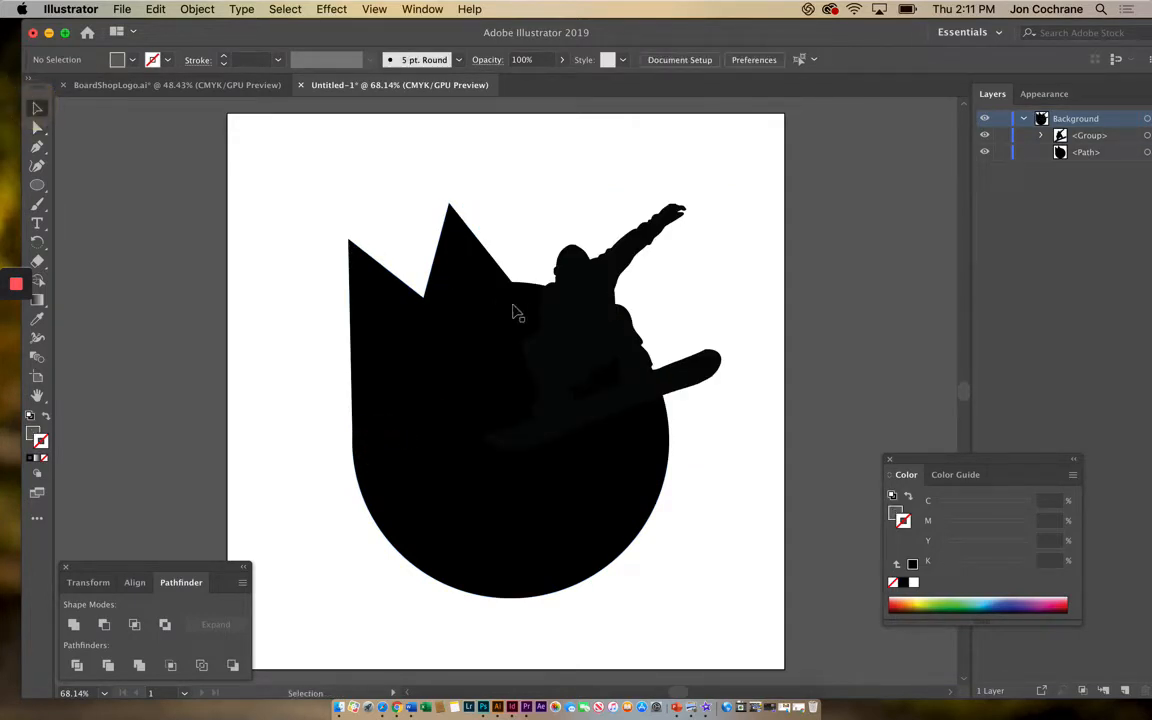
pyautogui.click(582, 289)
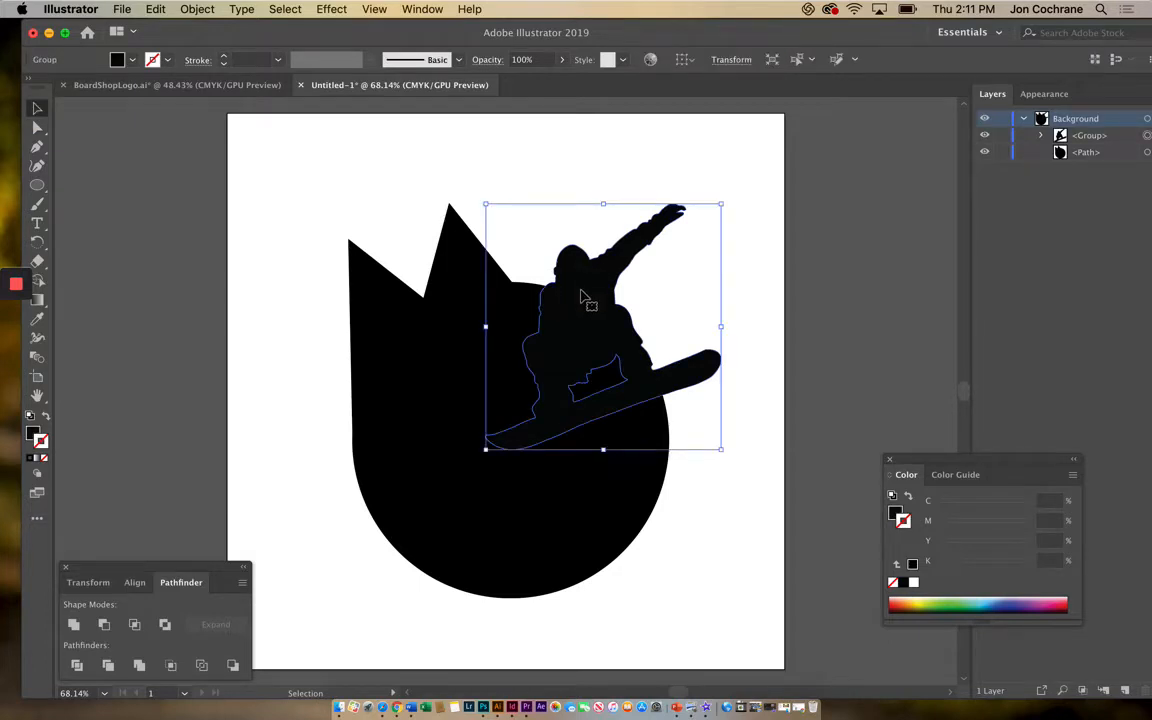
pyautogui.click(156, 10)
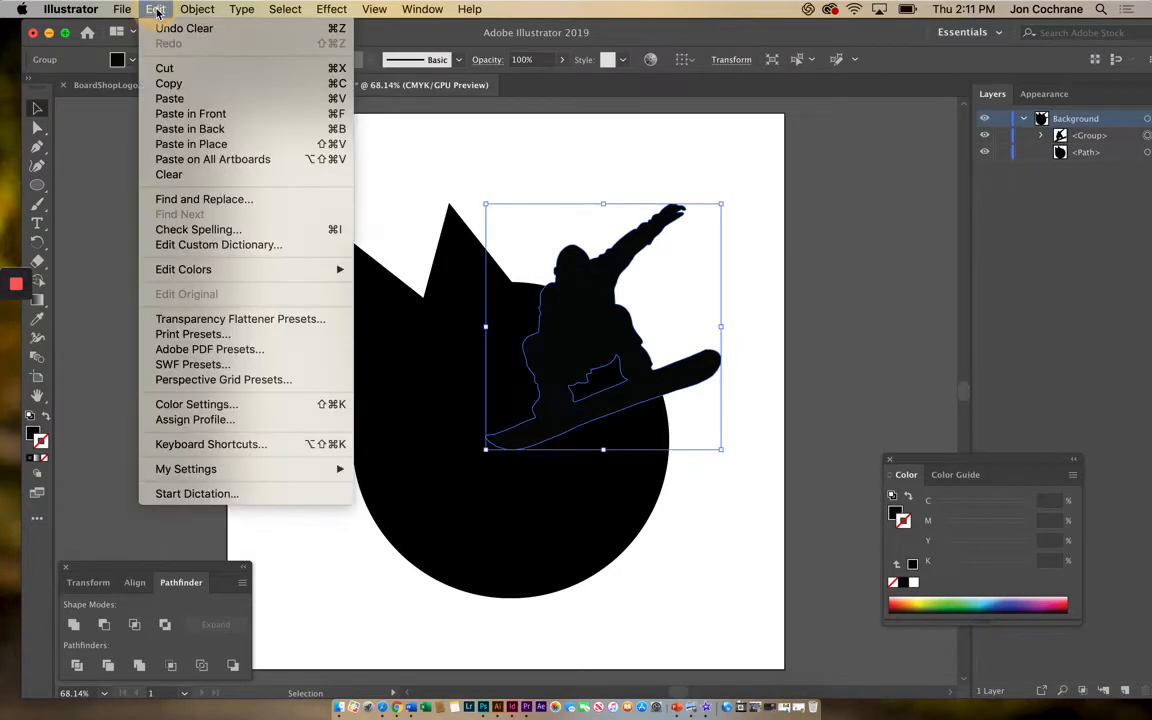
pyautogui.click(170, 84)
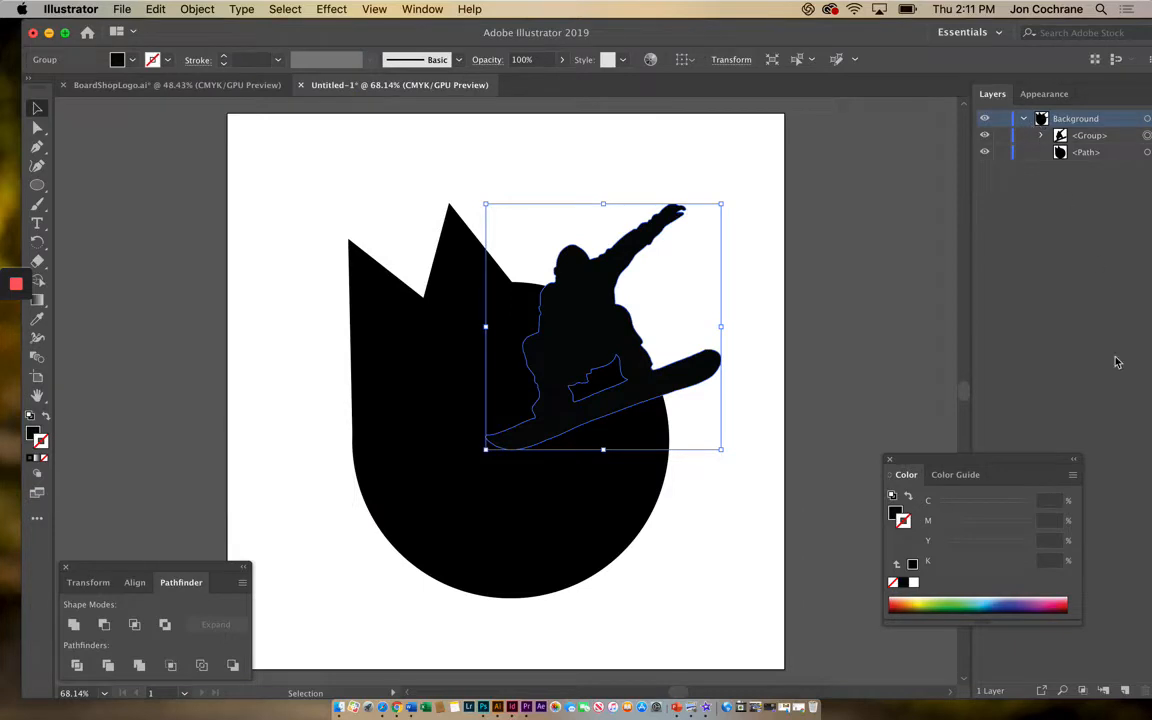
# Add a new layer above Background and name it Snowboarder
pyautogui.click(1124, 688)
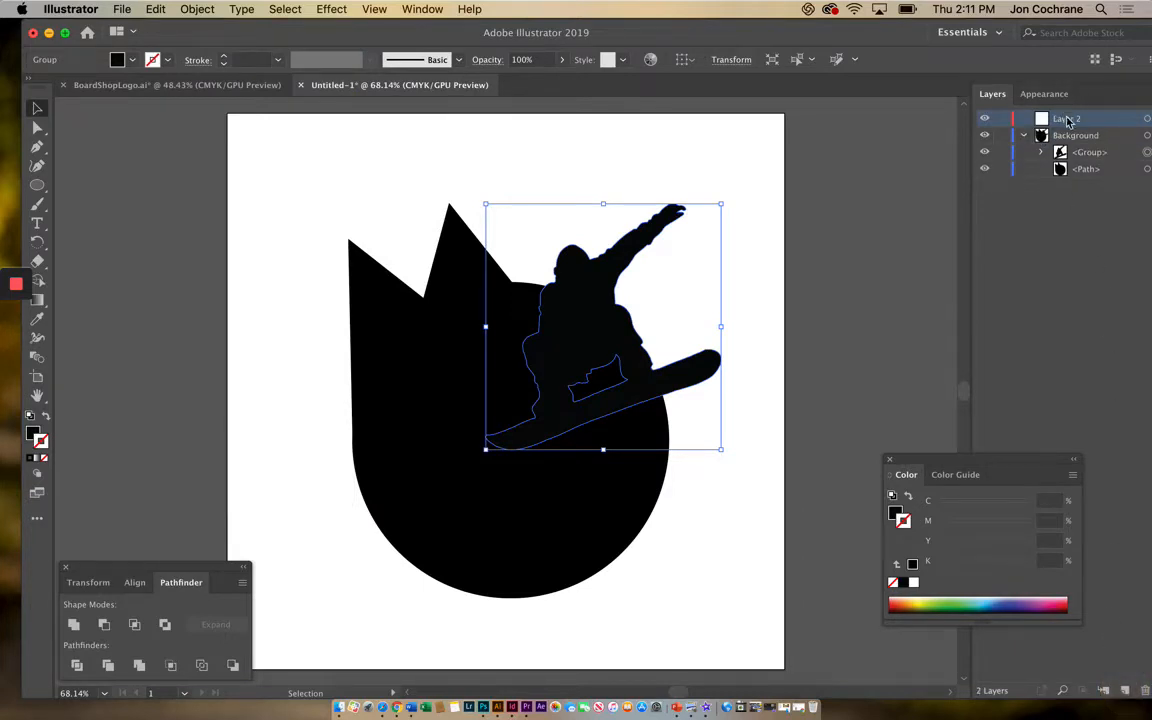
pyautogui.doubleClick(1067, 119)
pyautogui.write('Snowboarder')
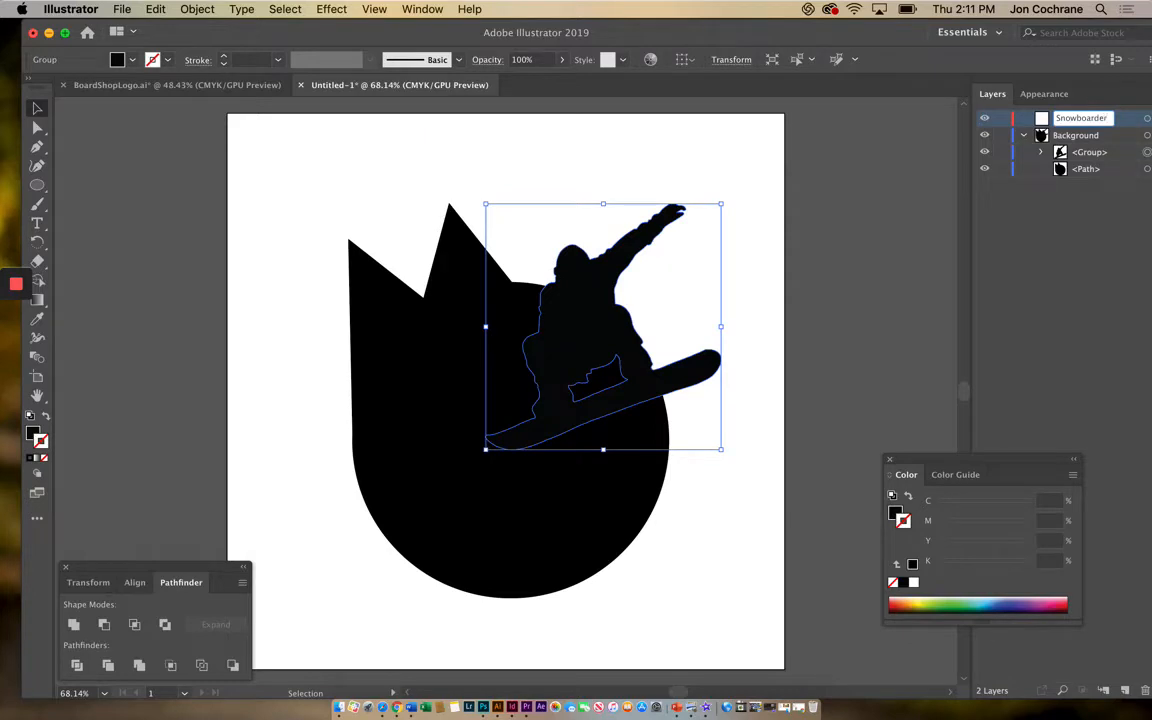
pyautogui.press('Return')
# Lock the Background layer and paste the copied silhouette in front on the Snowboarder layer
pyautogui.click(1001, 135)
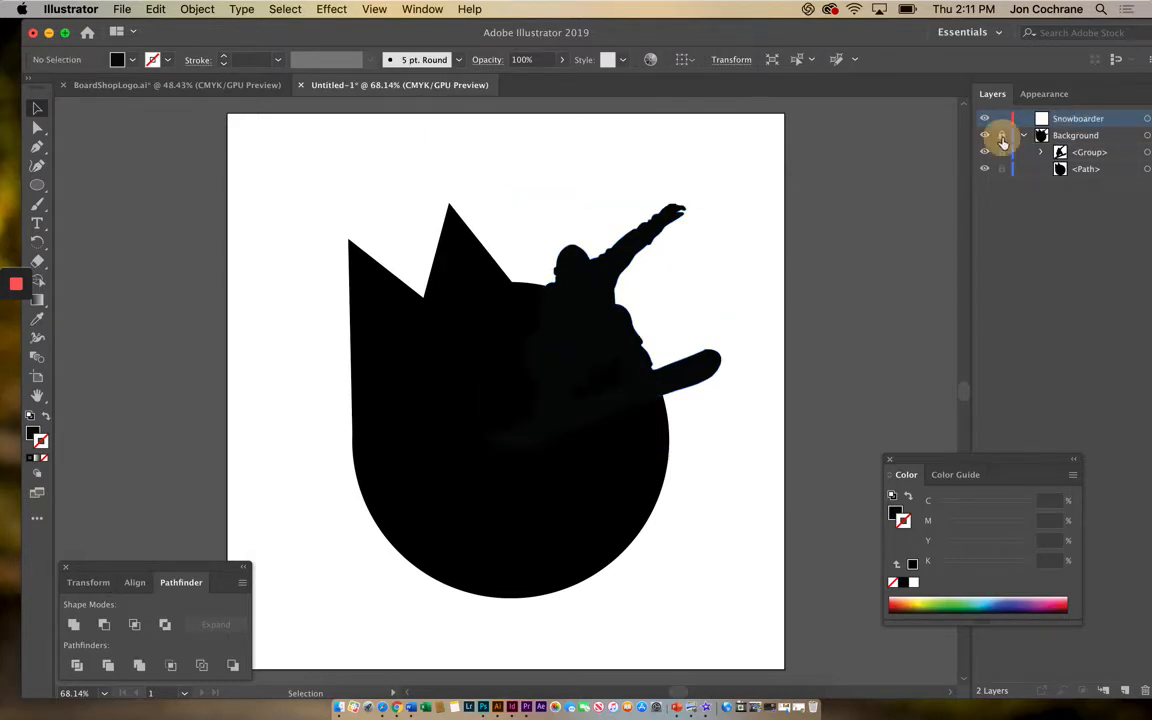
pyautogui.click(150, 11)
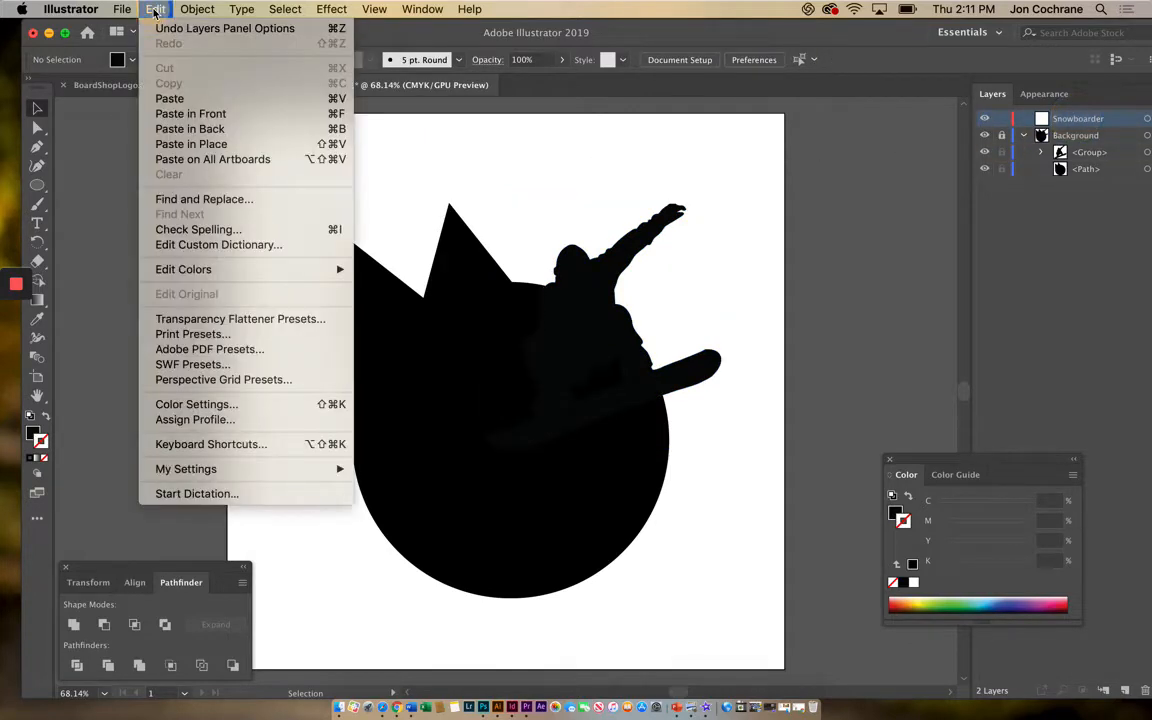
pyautogui.click(173, 118)
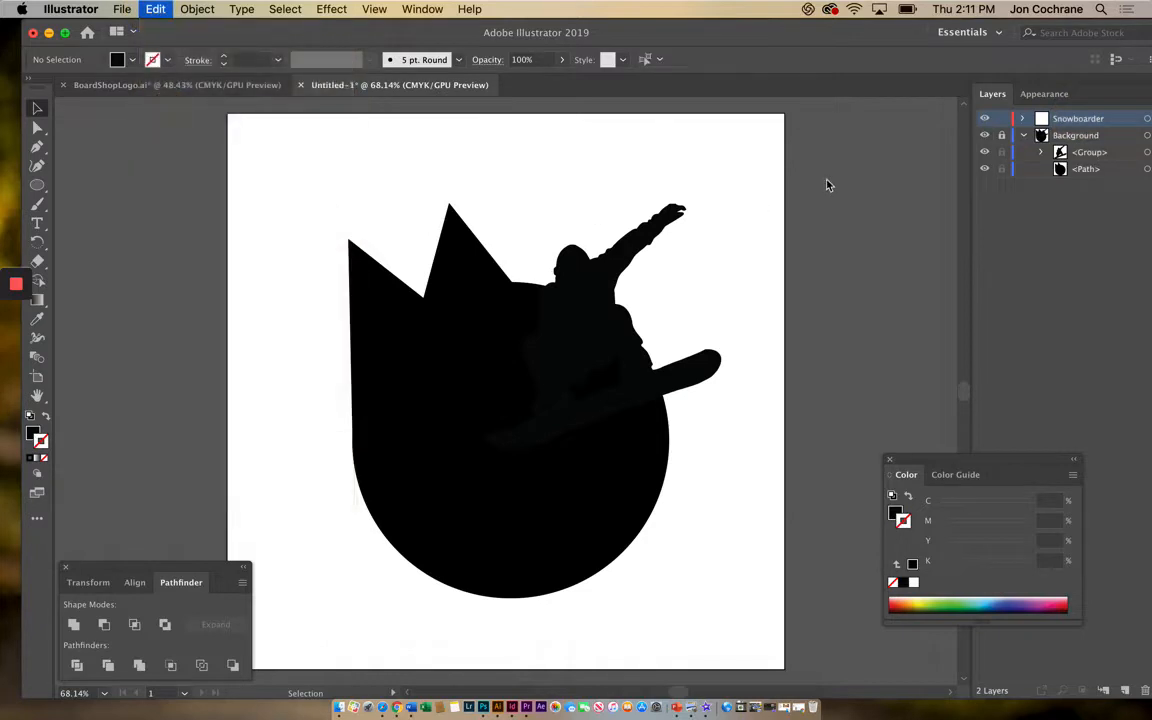
# With the Snowboarder layer hidden and Background unlocked, unite the Background silhouette and black shape into one path
pyautogui.click(985, 119)
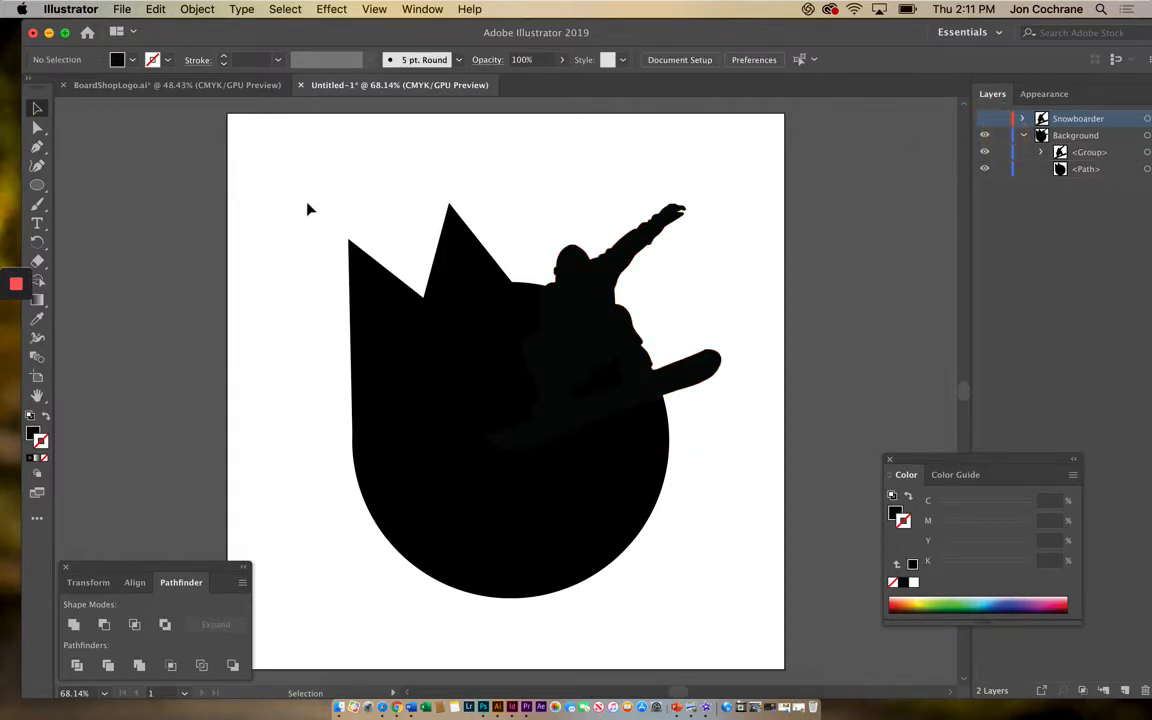
pyautogui.moveTo(318, 190); pyautogui.dragTo(703, 489)
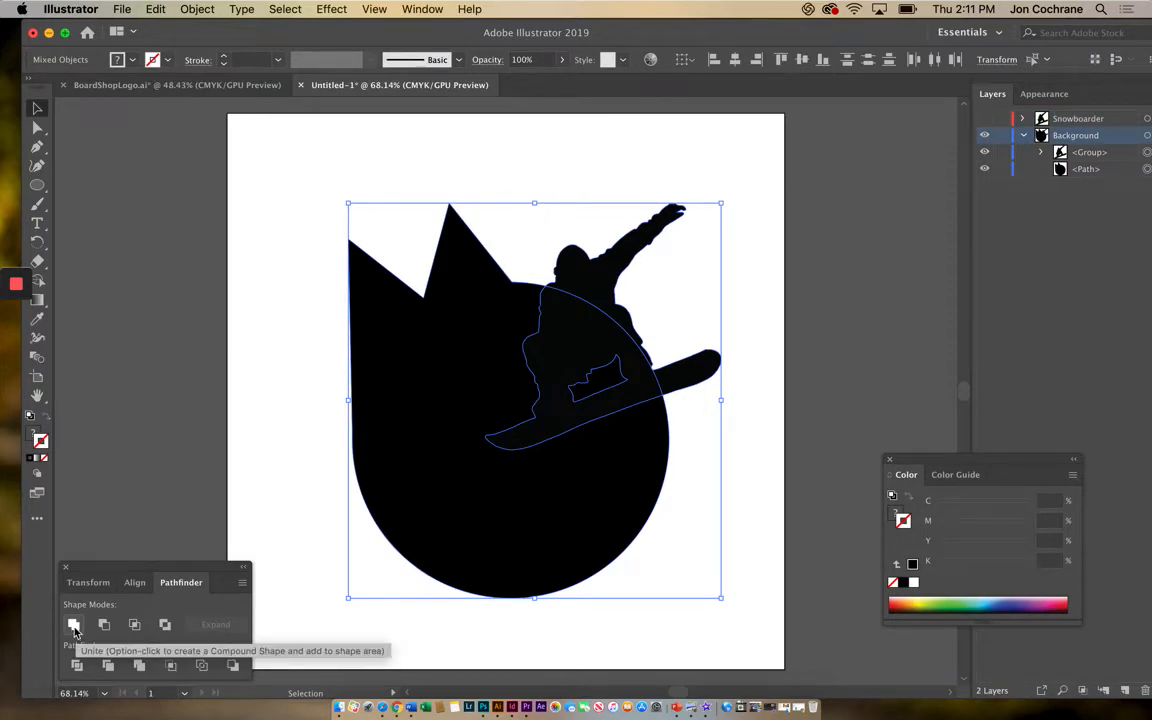
pyautogui.click(195, 10)
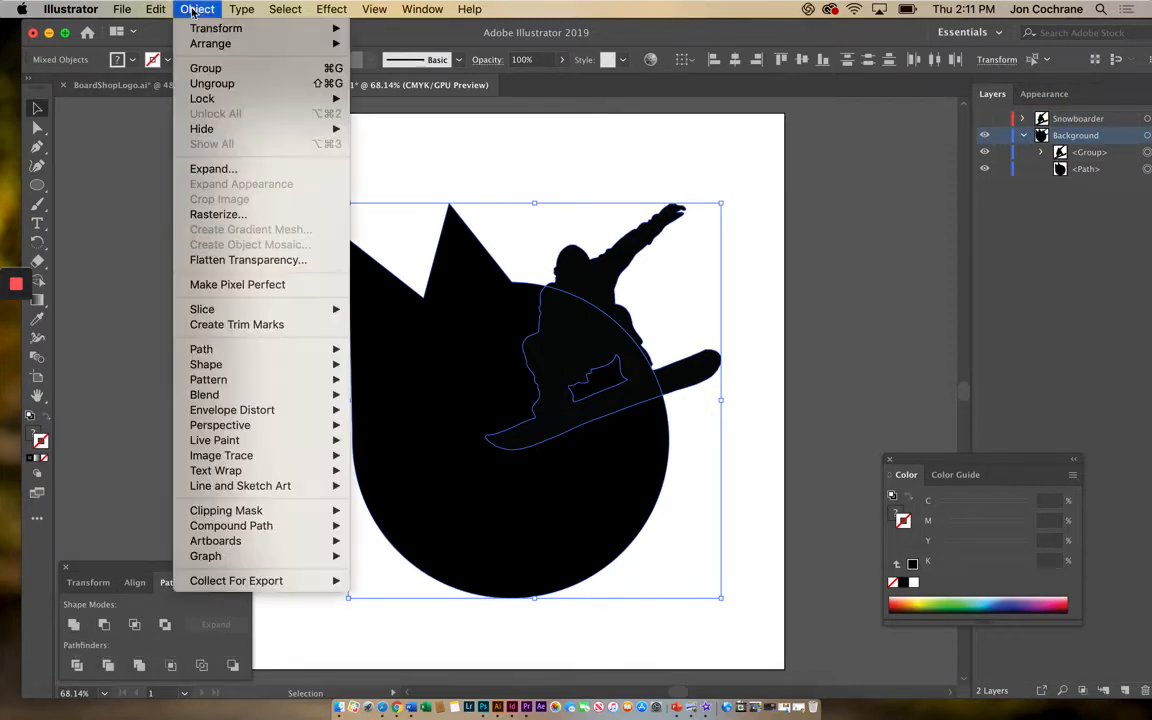
pyautogui.moveTo(250, 526)
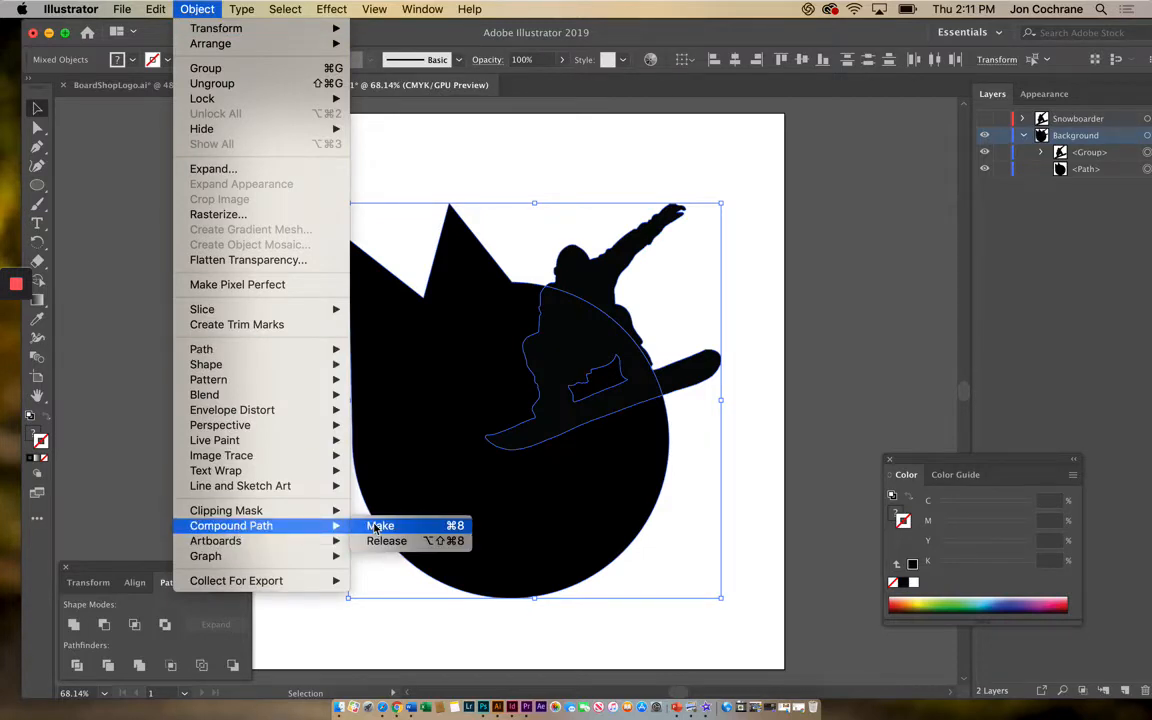
pyautogui.click(72, 486)
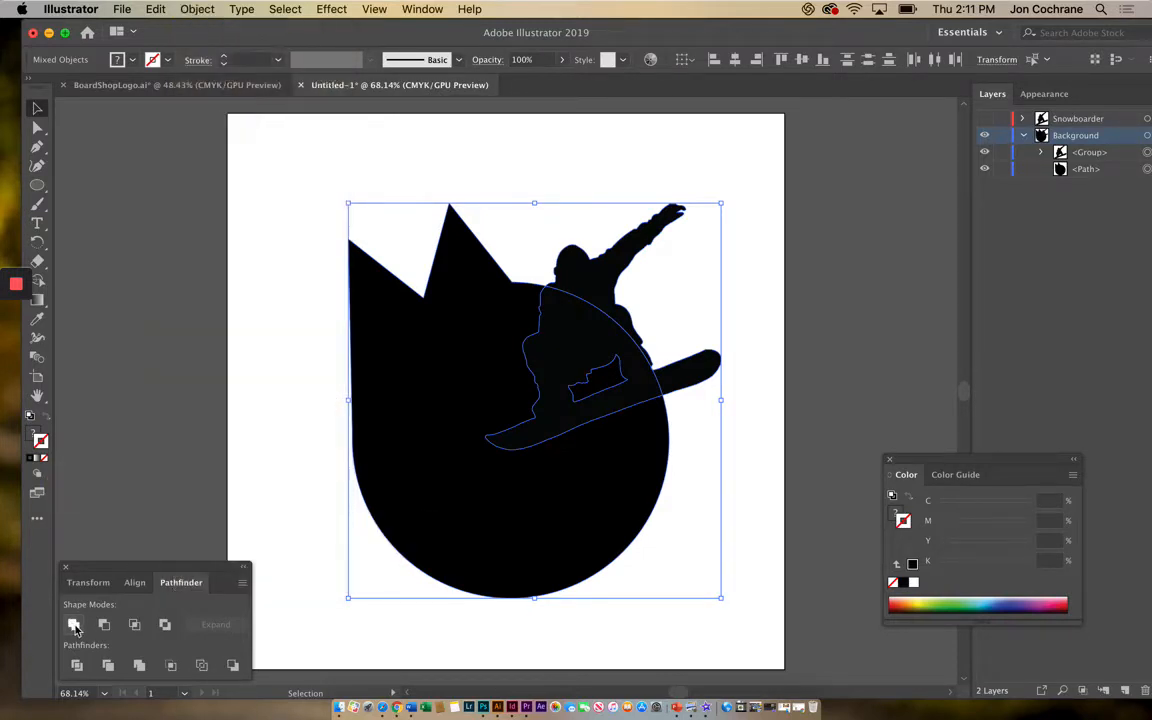
pyautogui.click(74, 625)
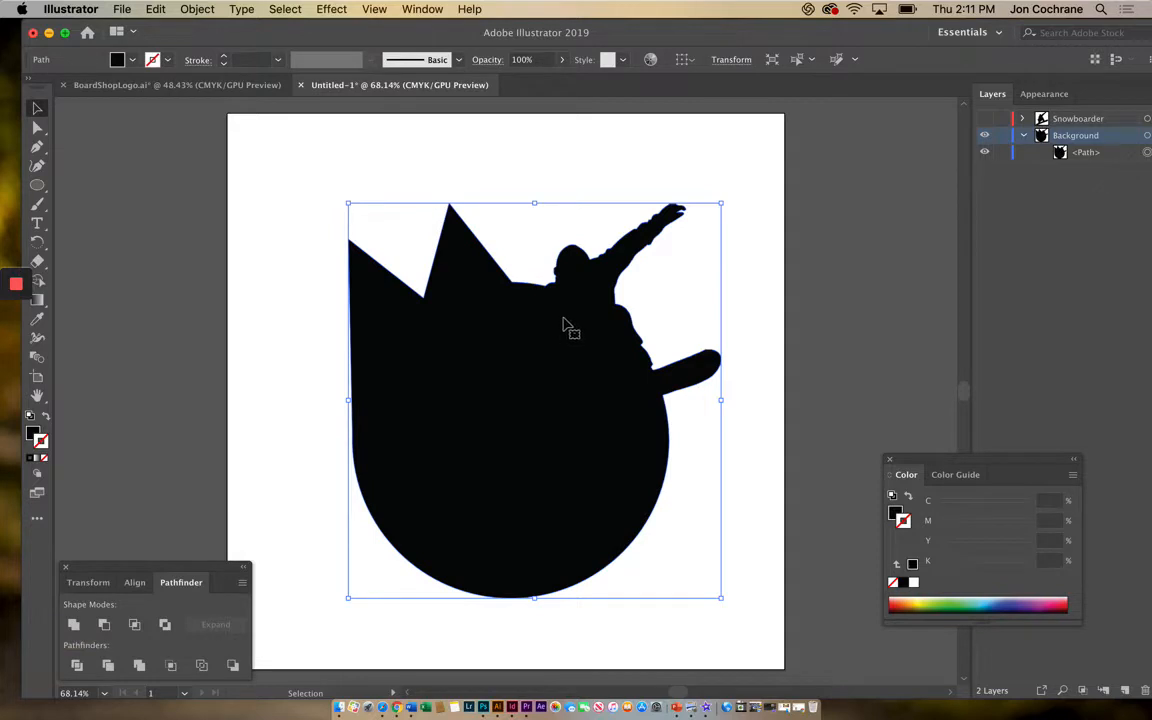
# Show the Snowboarder layer again and fill its silhouette with yellow, about C 12, M 1, Y 98, K 0
pyautogui.click(985, 119)
pyautogui.click(606, 345)
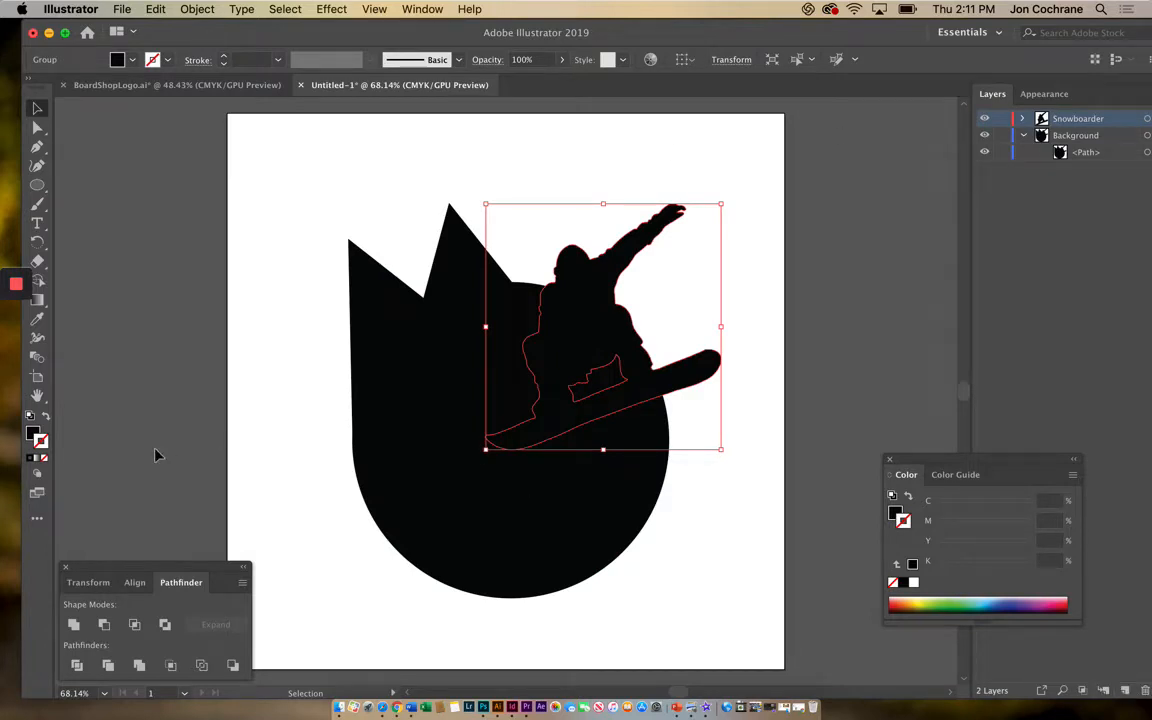
pyautogui.doubleClick(33, 434)
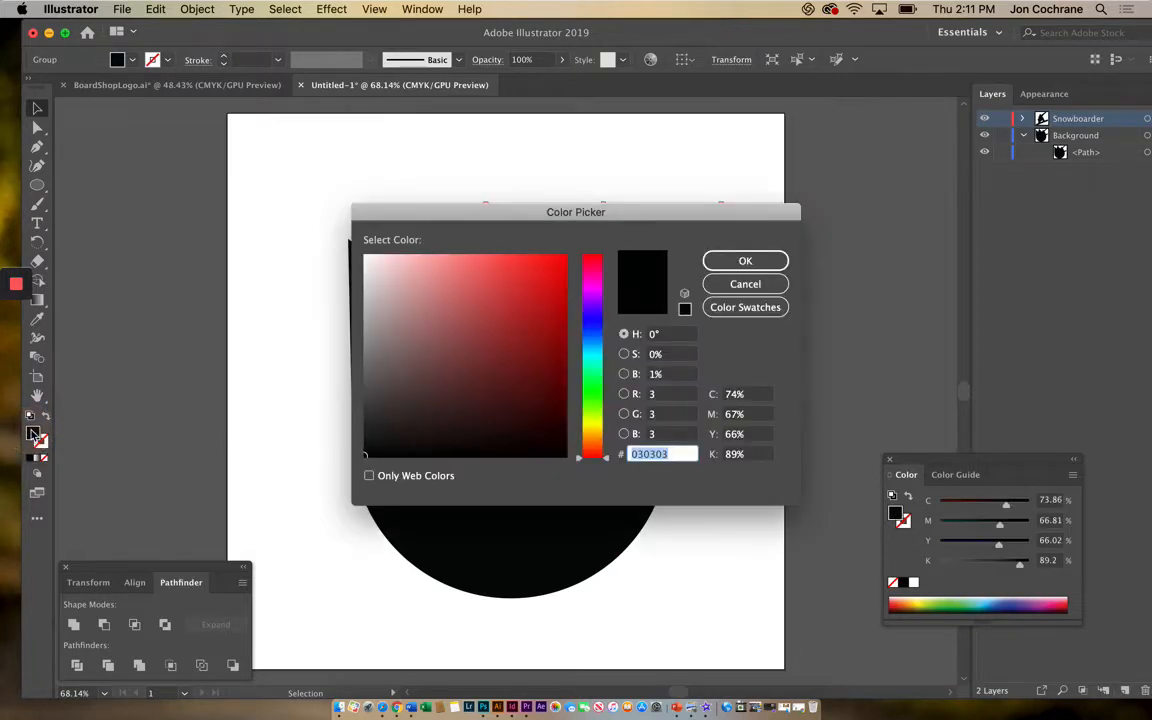
pyautogui.moveTo(594, 428); pyautogui.dragTo(594, 424)
pyautogui.click(549, 270)
pyautogui.click(745, 260)
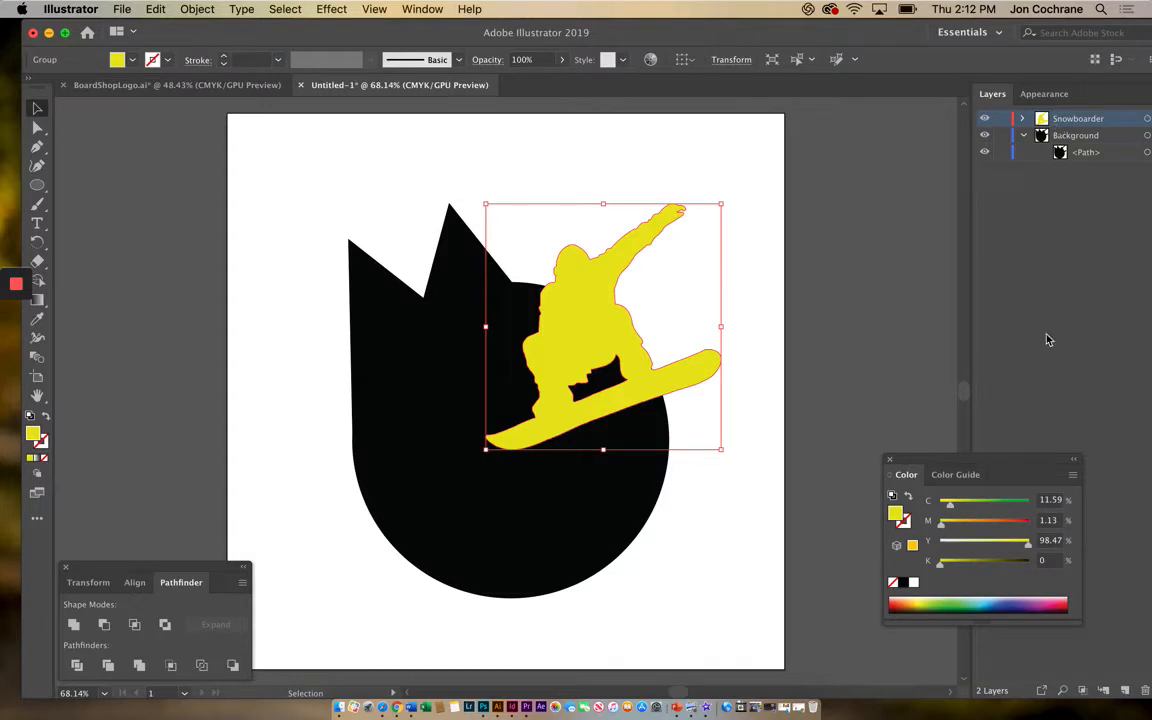
# Add a new layer, enter the surname as a text object on it, and move the text off the black shape's lower left
pyautogui.click(1124, 691)
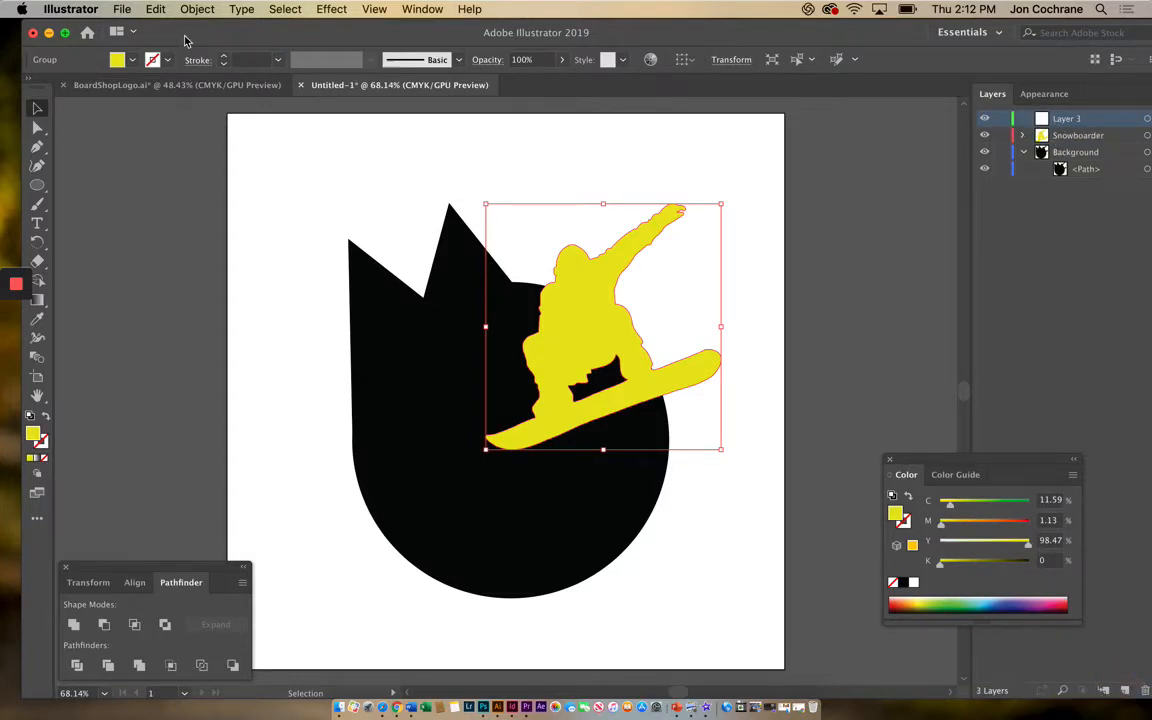
pyautogui.click(242, 11)
pyautogui.click(242, 11)
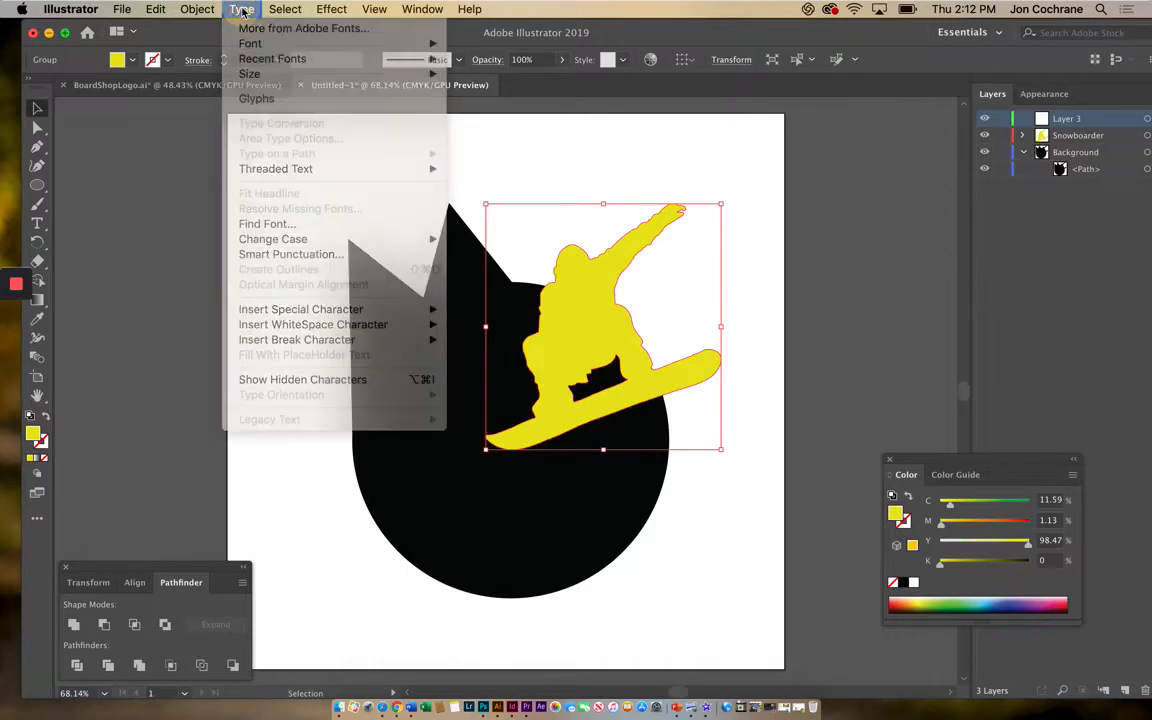
pyautogui.click(37, 222)
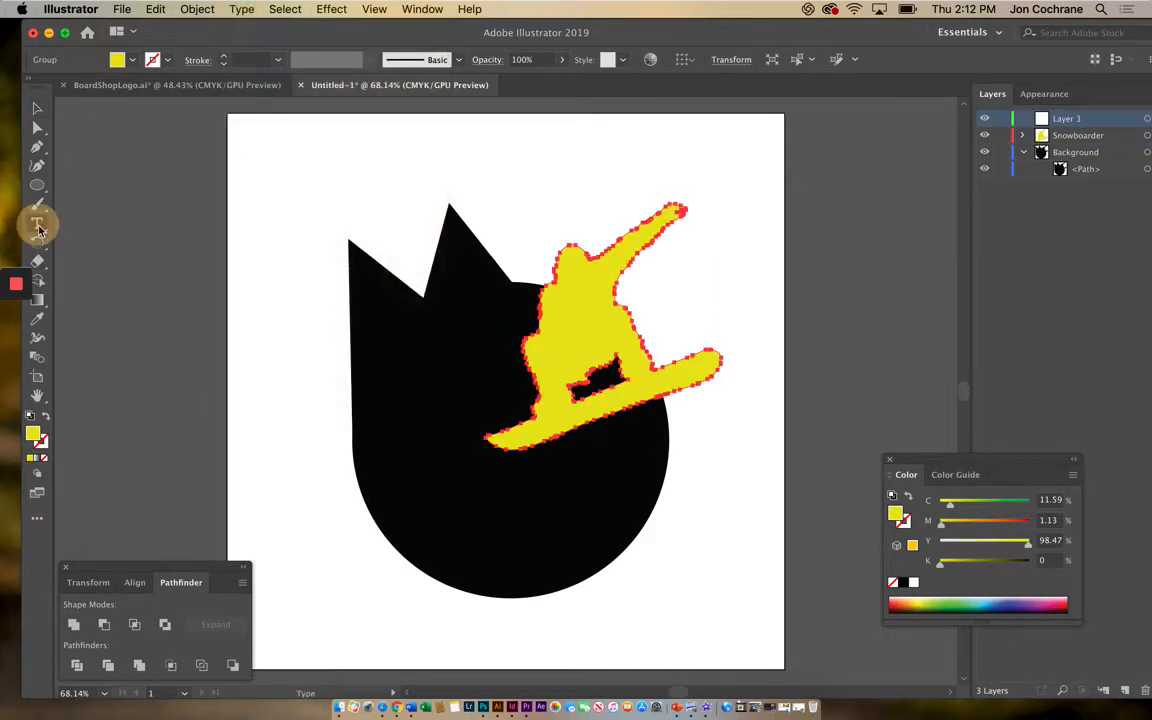
pyautogui.click(426, 534)
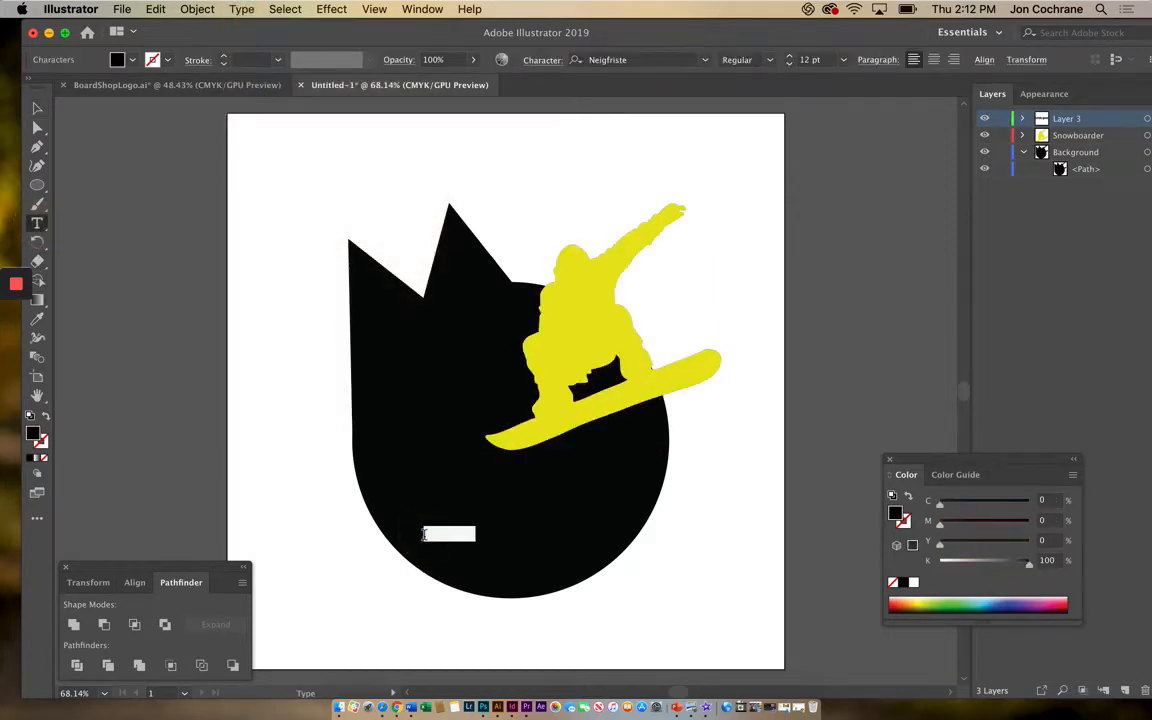
pyautogui.write('C')
pyautogui.click(37, 107)
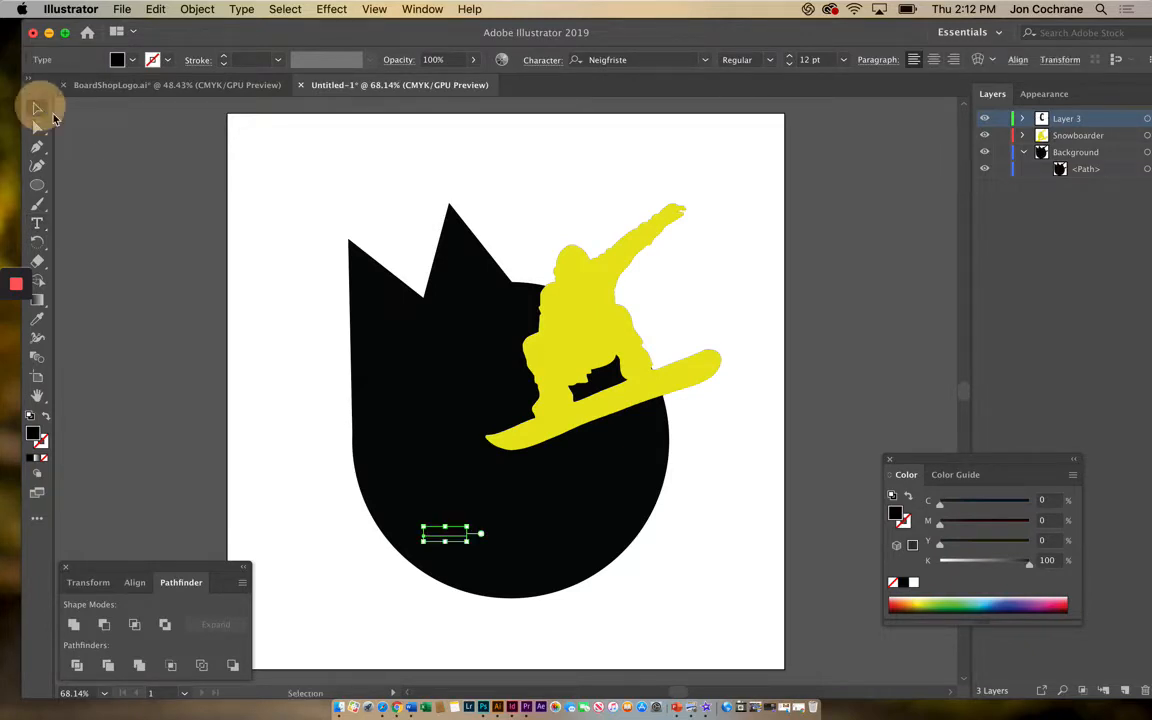
pyautogui.moveTo(435, 538); pyautogui.dragTo(321, 546)
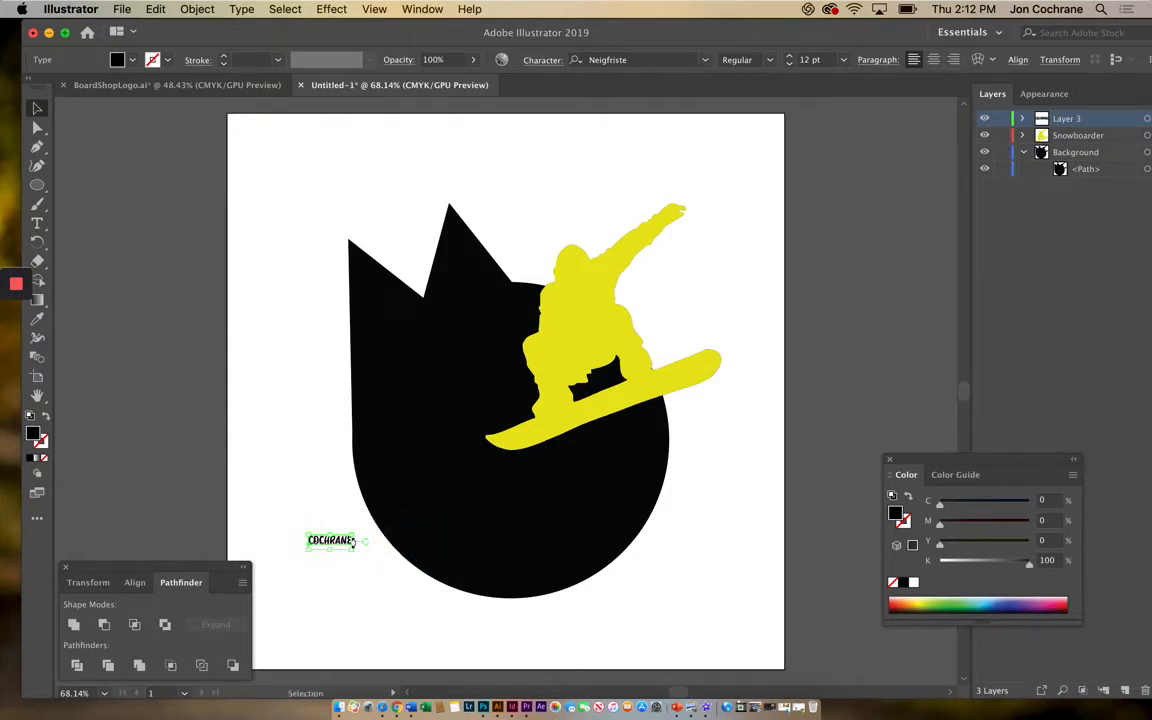
# Enlarge the surname text to about 100.6 pt, tilt it slightly upward to the right, and position it across the black circle below the snowboard
pyautogui.moveTo(354, 533); pyautogui.dragTo(638, 412)
pyautogui.moveTo(560, 470); pyautogui.dragTo(589, 514)
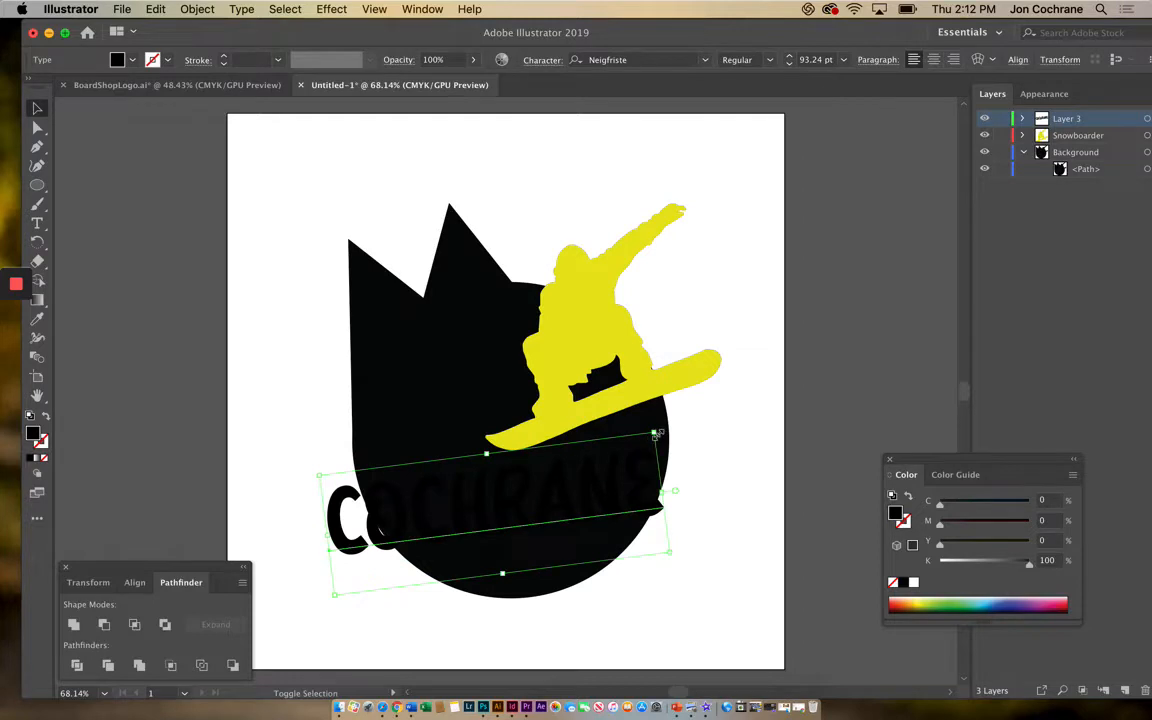
pyautogui.moveTo(650, 415); pyautogui.dragTo(709, 418)
pyautogui.moveTo(579, 481); pyautogui.dragTo(598, 503)
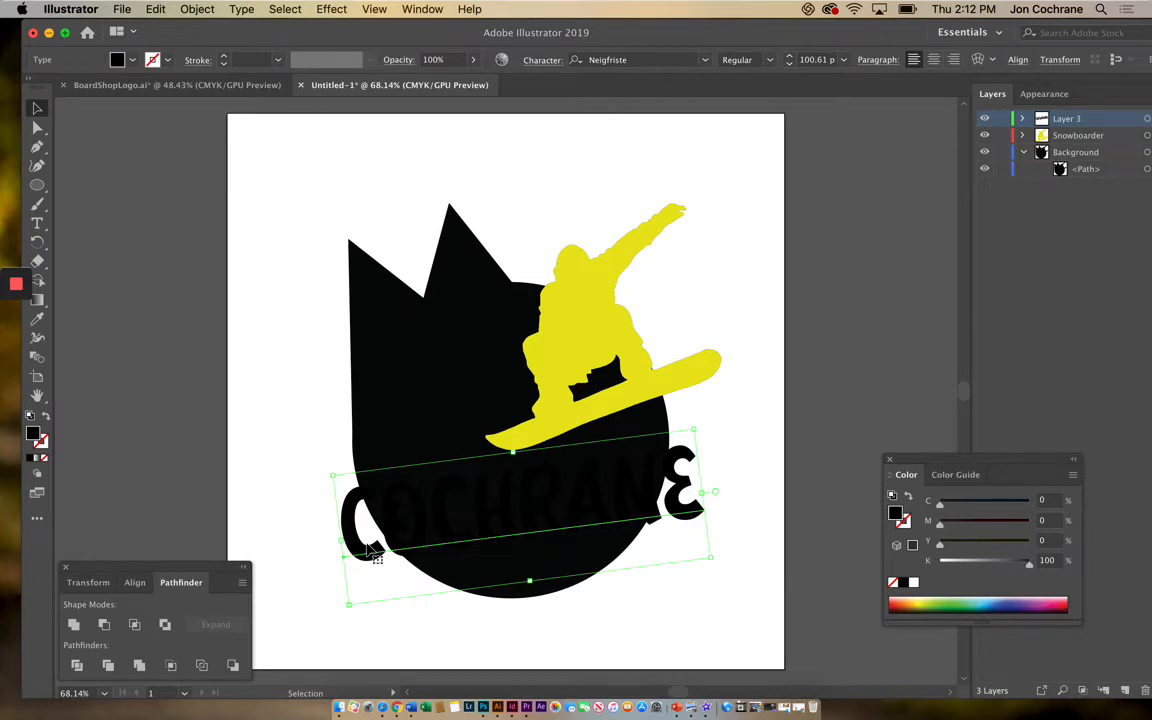
# Rename the text layer with the surname and add another new layer above it
pyautogui.doubleClick(1063, 120)
pyautogui.write('Cochrane')
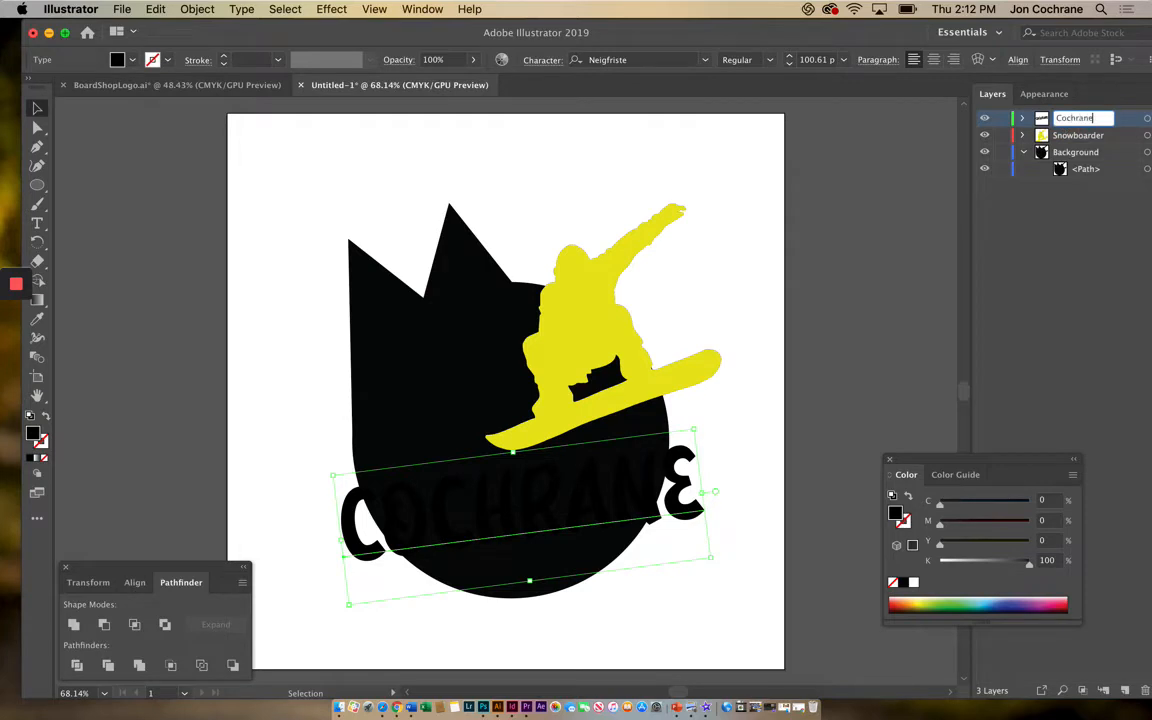
pyautogui.press('Return')
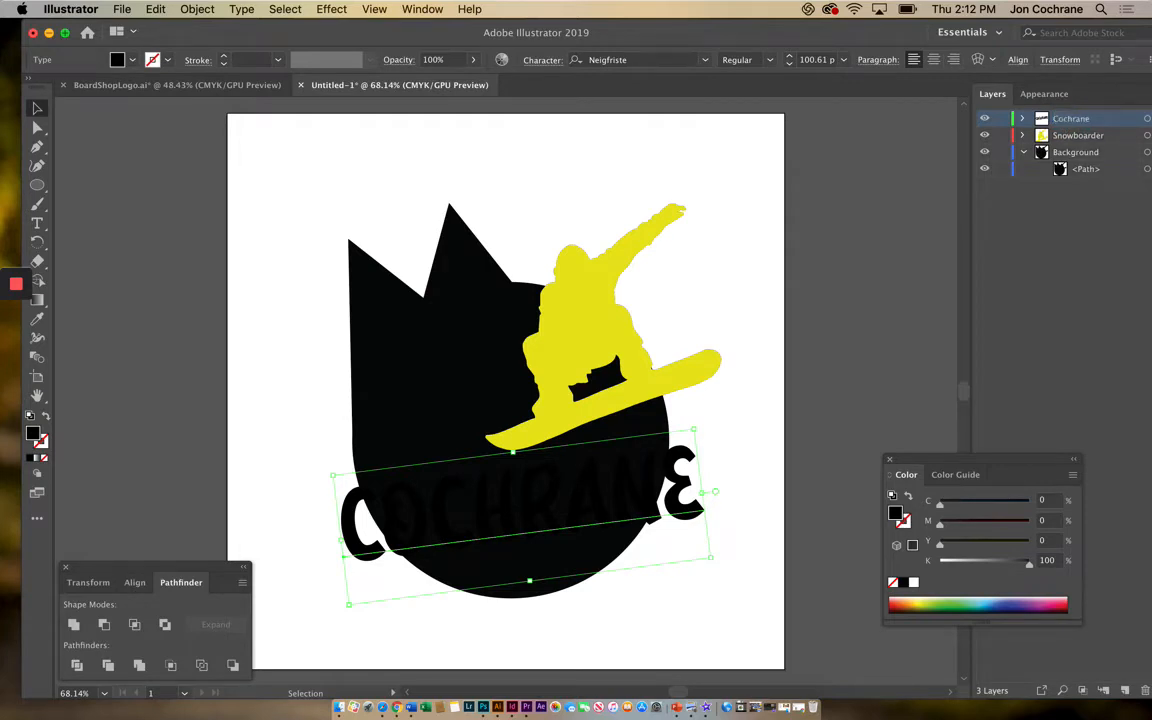
pyautogui.click(1125, 690)
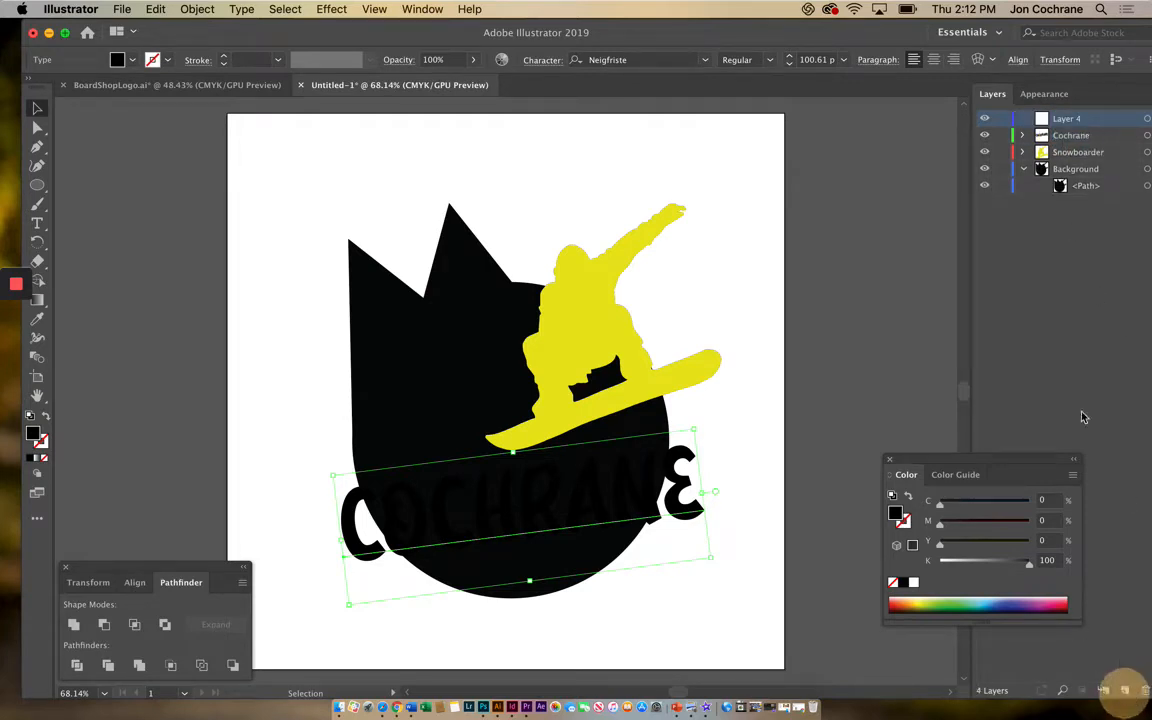
# Rename the empty new layer above the surname layer as Boardshop
pyautogui.doubleClick(1066, 118)
pyautogui.write('Board')
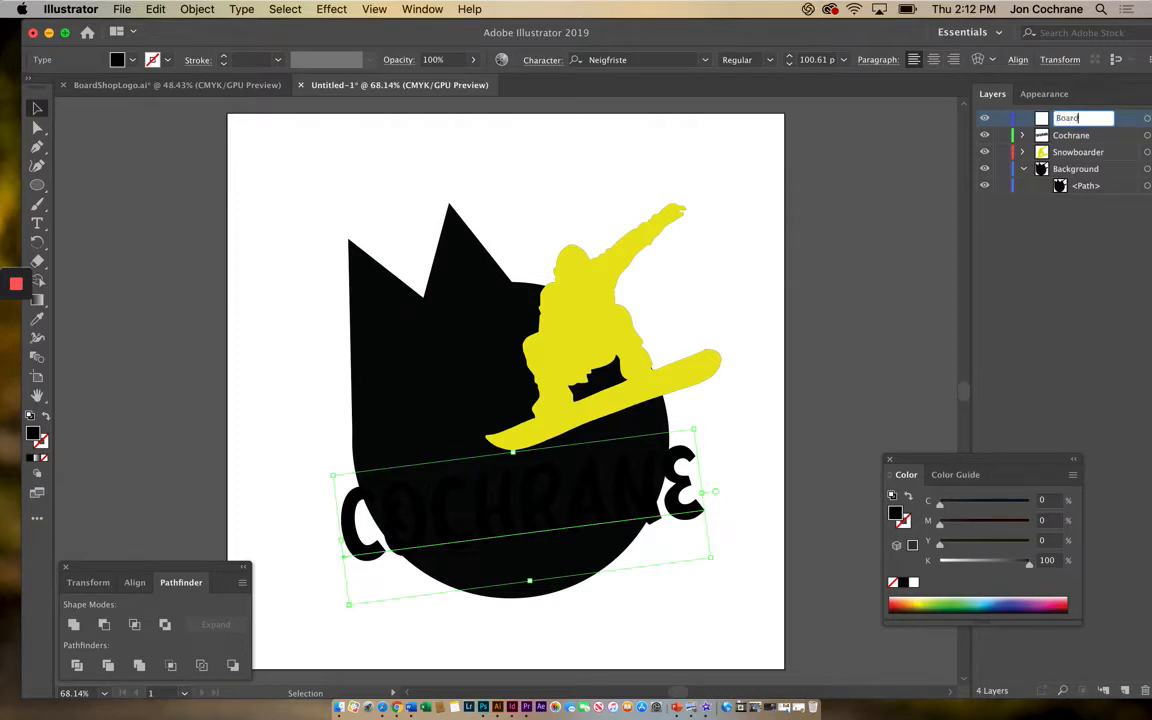
pyautogui.write('shop')
pyautogui.press('Return')
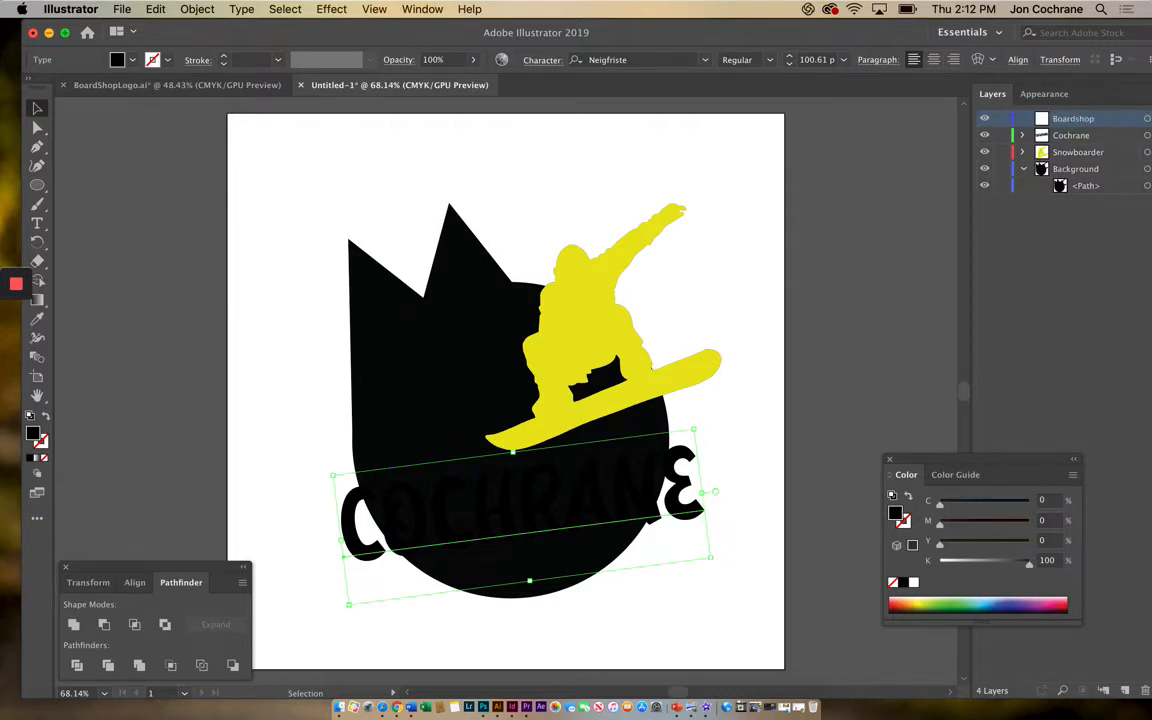
# Duplicate the tilted surname text and place the copy just below and to the right of the original
pyautogui.click(1065, 136)
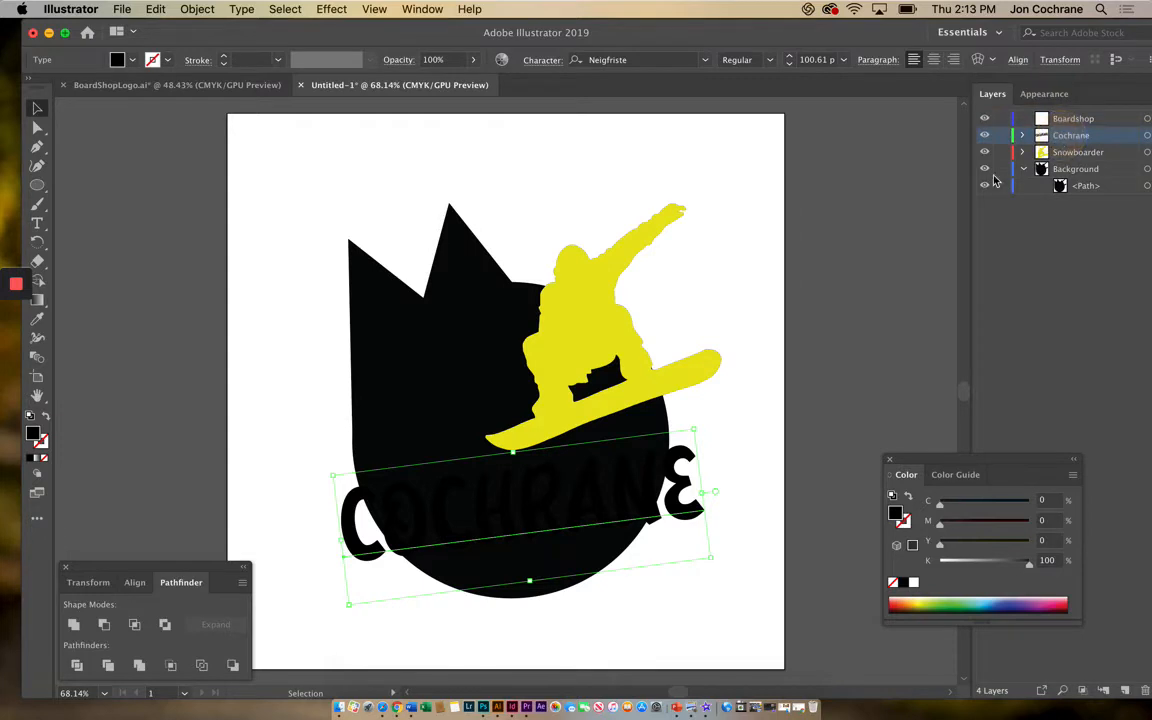
pyautogui.click(417, 515)
pyautogui.click(420, 515)
pyautogui.moveTo(422, 519); pyautogui.dragTo(476, 592)
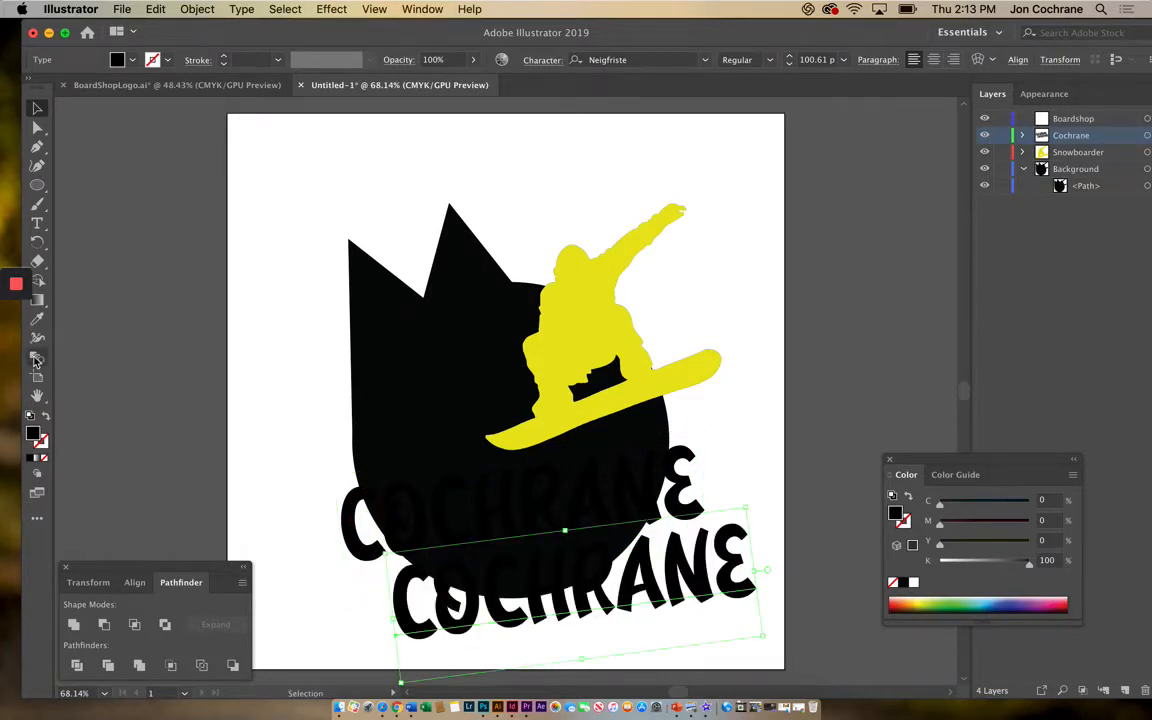
# Replace the wording of the lower text copy with "boardshop"
pyautogui.click(37, 222)
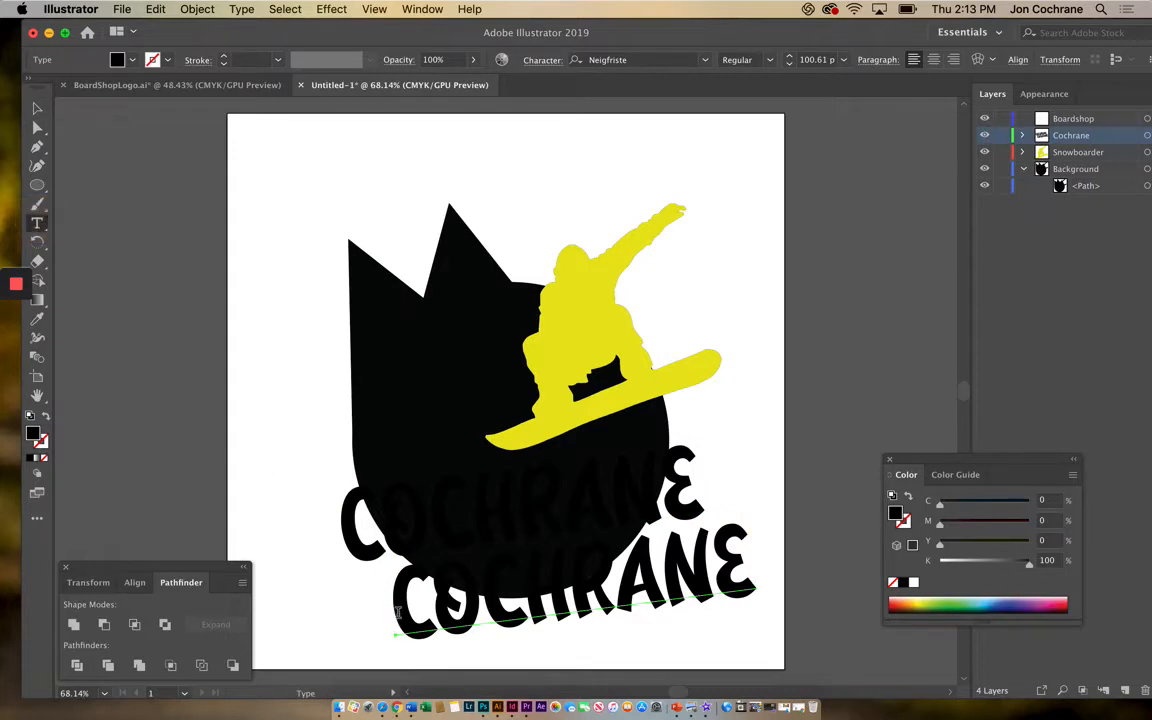
pyautogui.moveTo(397, 612); pyautogui.dragTo(768, 577)
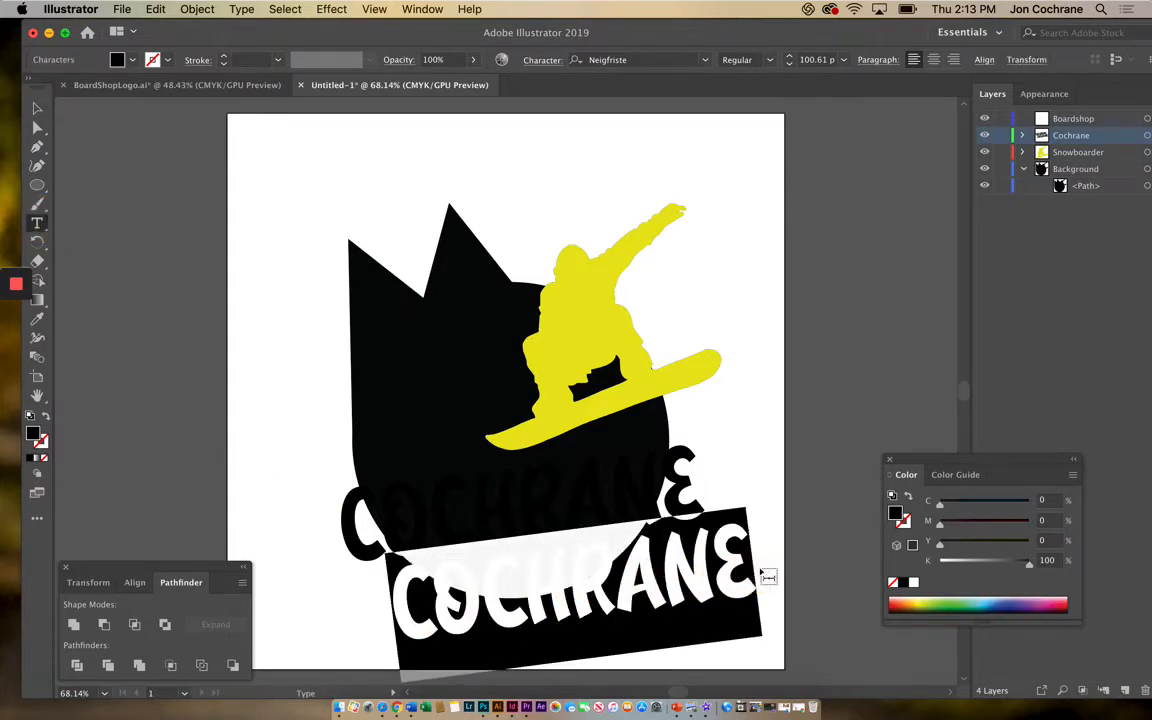
pyautogui.write('bo')
pyautogui.press('BackSpace')
pyautogui.press('BackSpace')
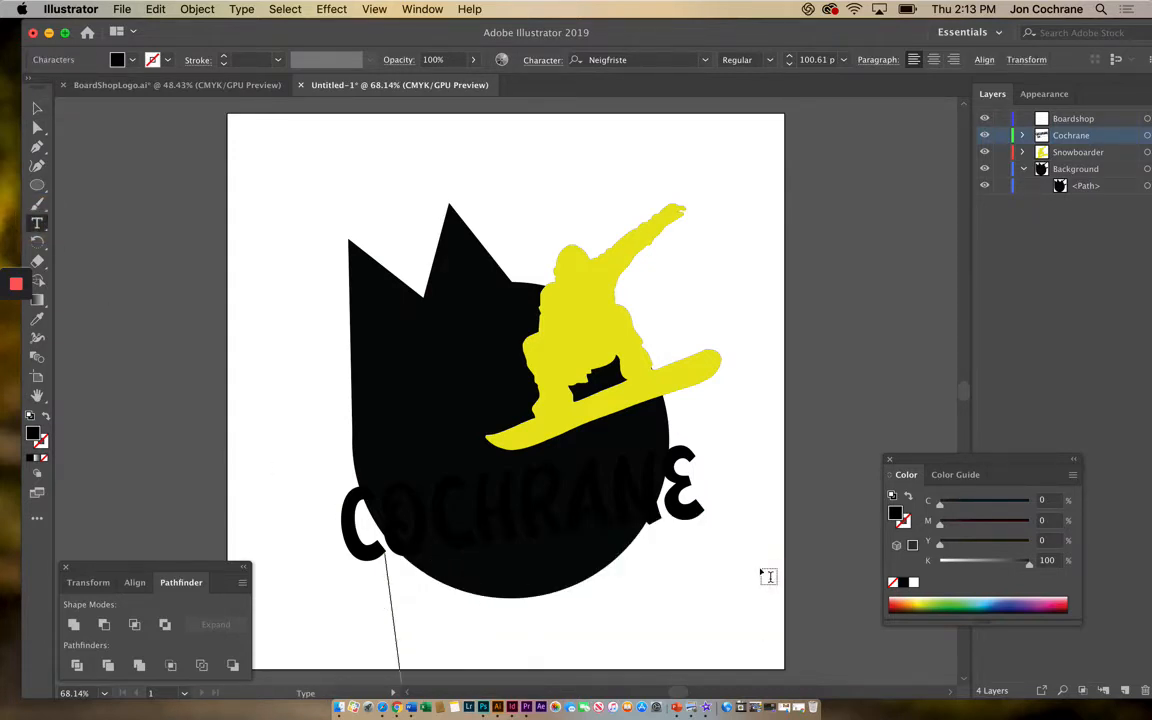
pyautogui.write('boardsho')
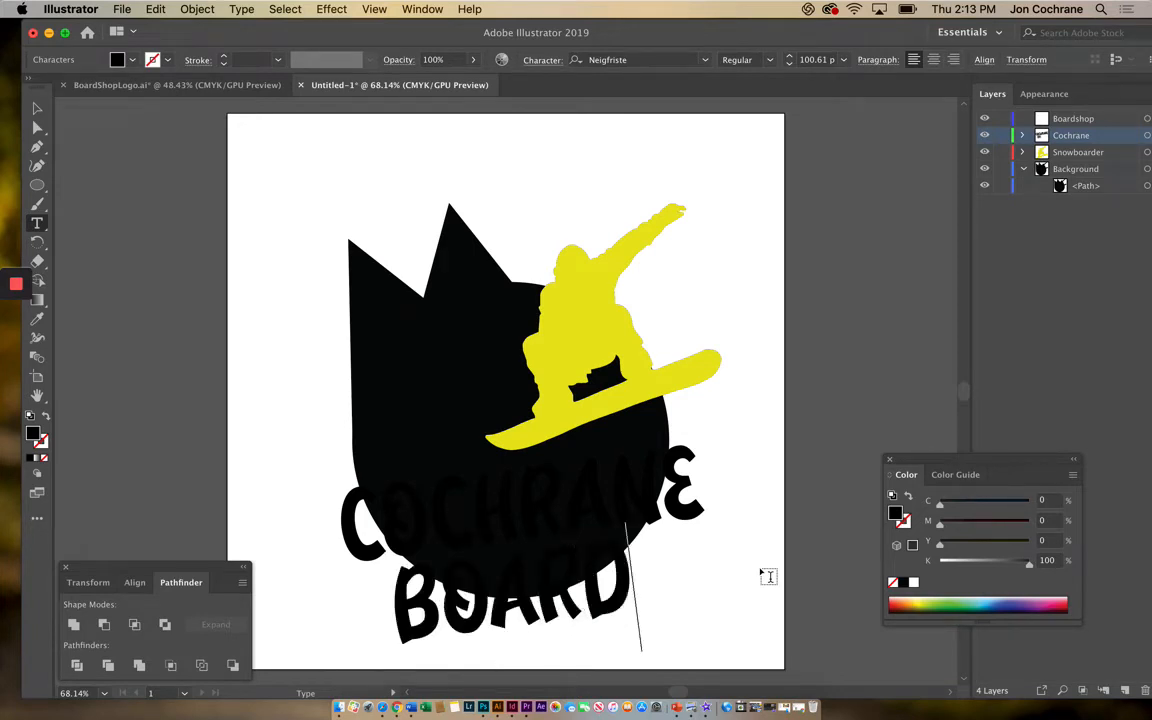
pyautogui.write('p')
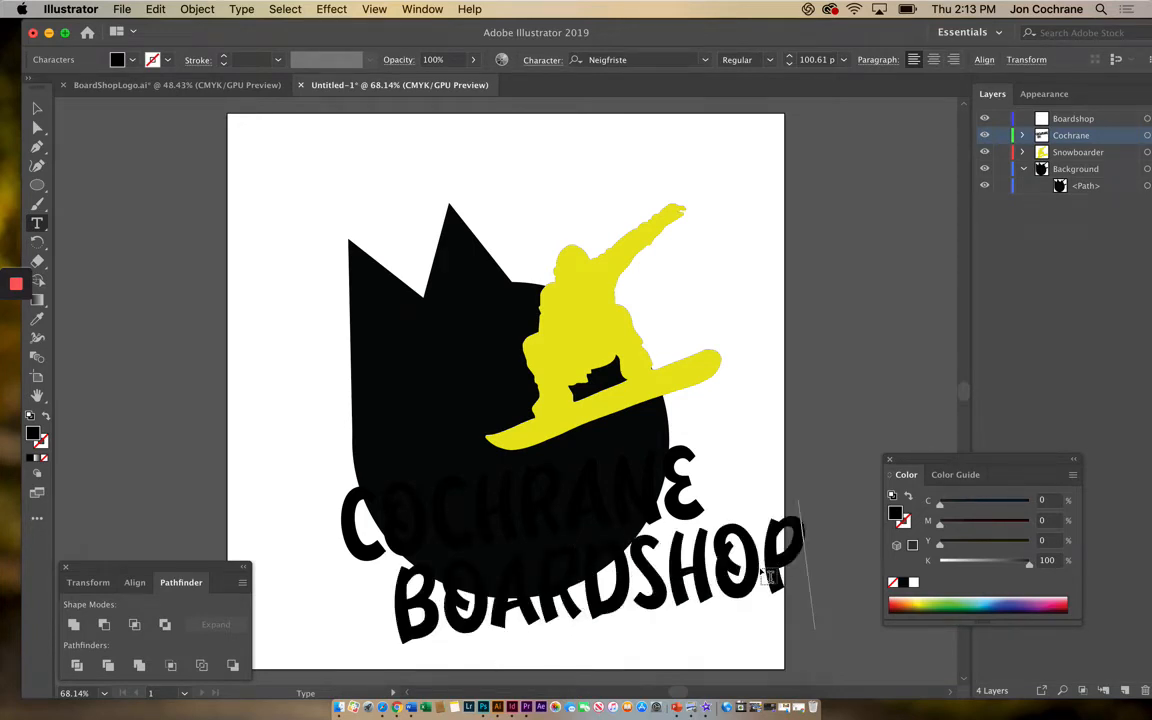
# Shrink the BOARDSHOP text to about 47.1 pt and position it beneath the right half of the surname
pyautogui.click(37, 109)
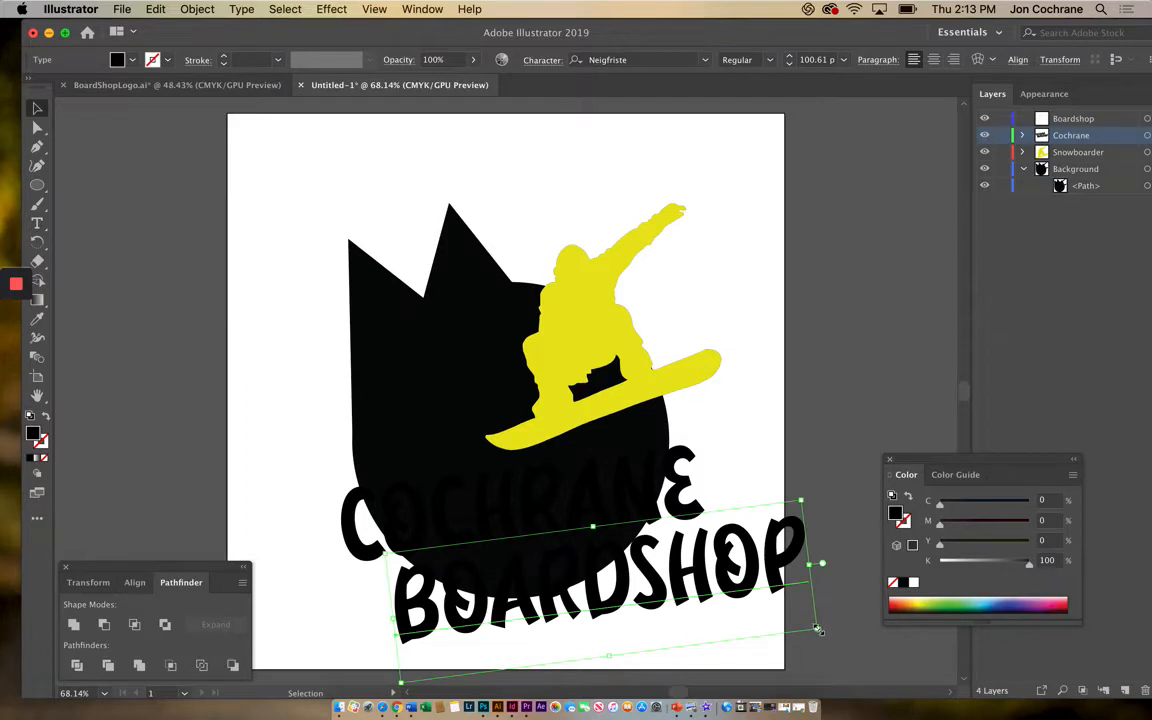
pyautogui.moveTo(817, 629); pyautogui.dragTo(650, 584)
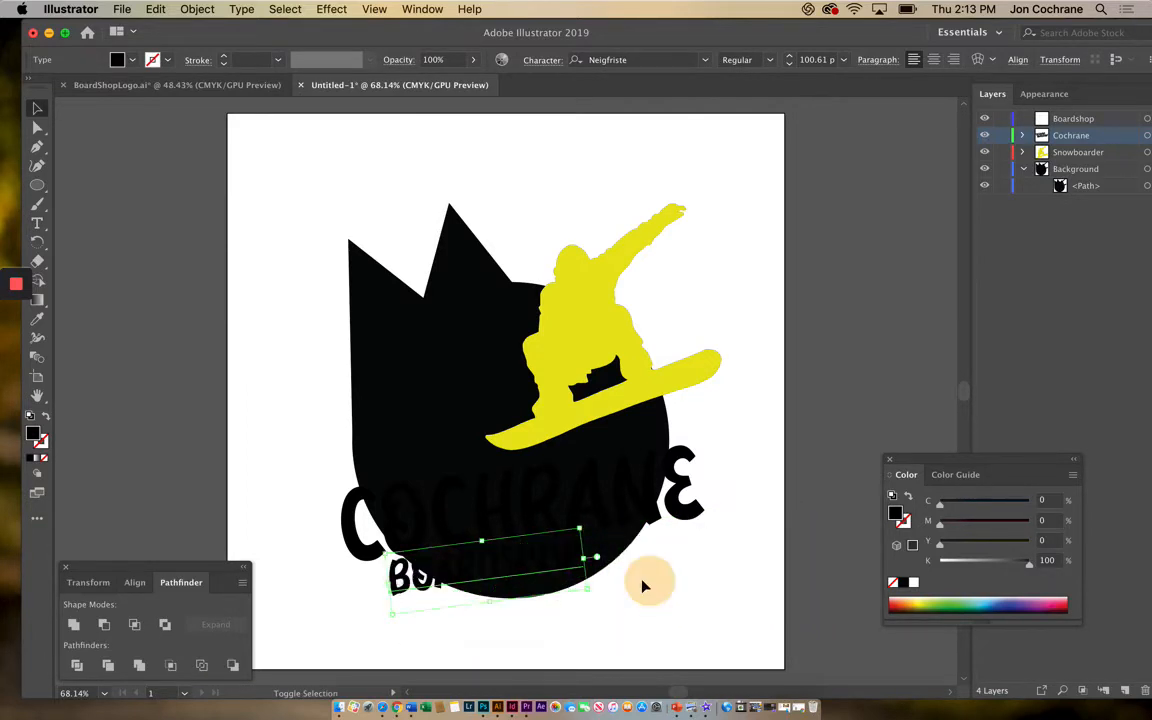
pyautogui.moveTo(507, 567); pyautogui.dragTo(590, 558)
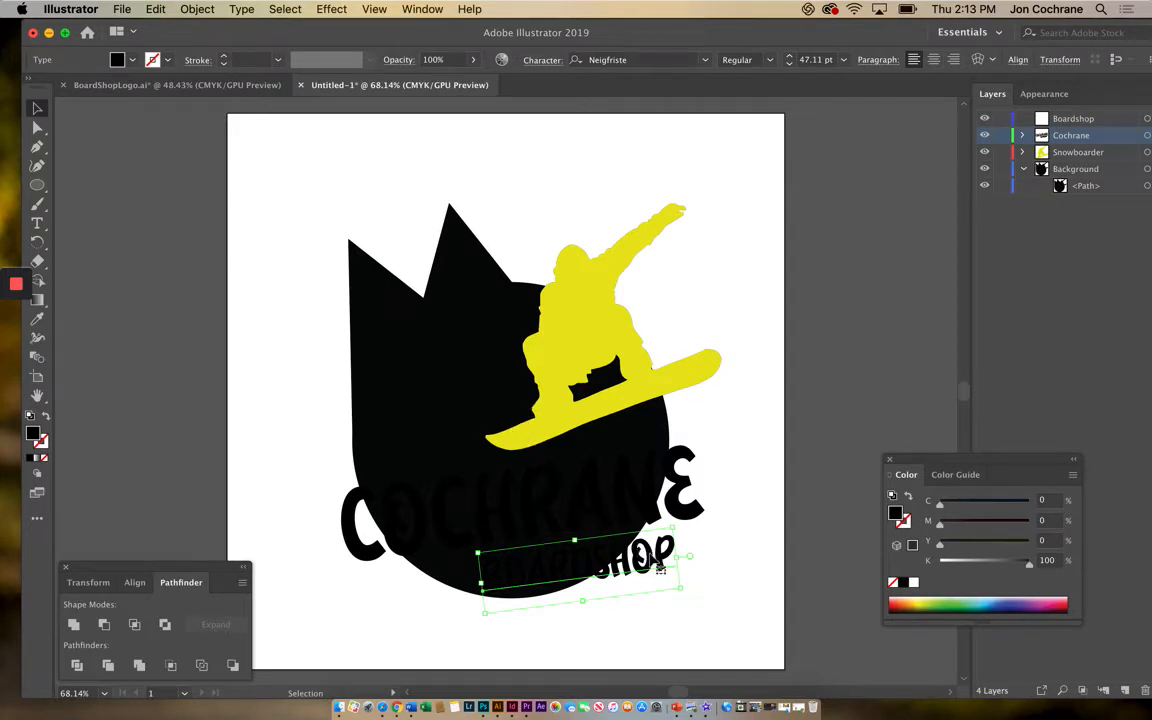
pyautogui.moveTo(652, 557); pyautogui.dragTo(664, 558)
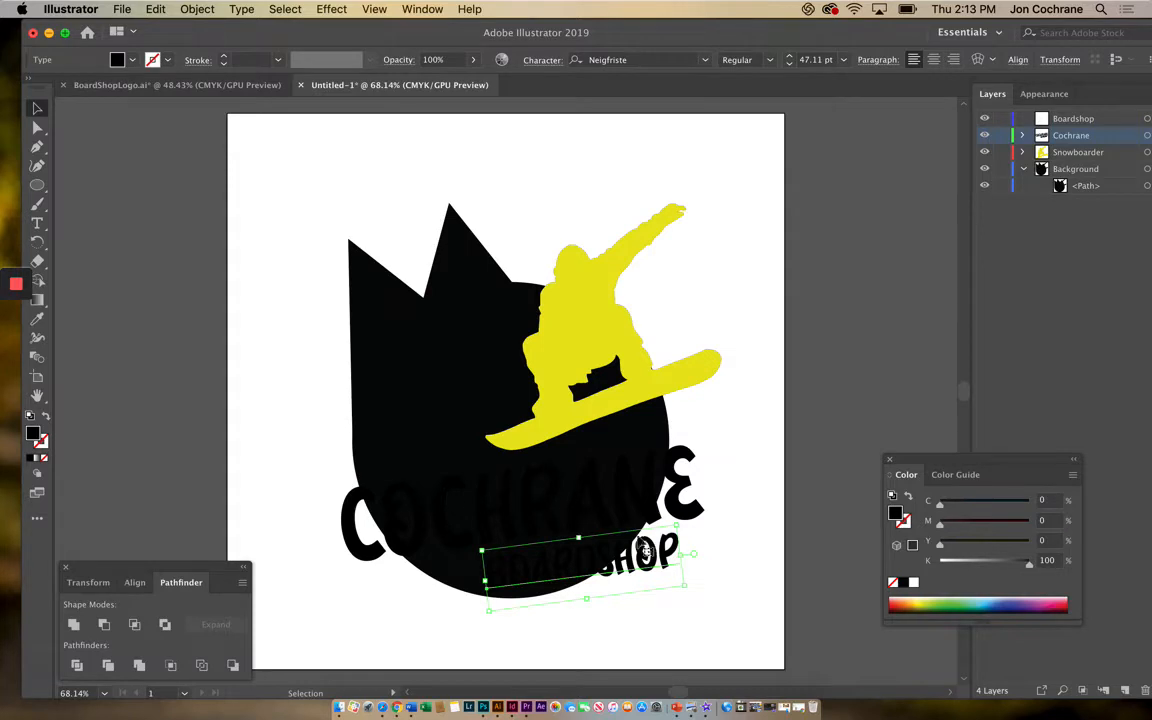
# Copy the surname text, paste it in front, and move one of the two copies into the Background layer above its path
pyautogui.click(1024, 152)
pyautogui.click(1024, 135)
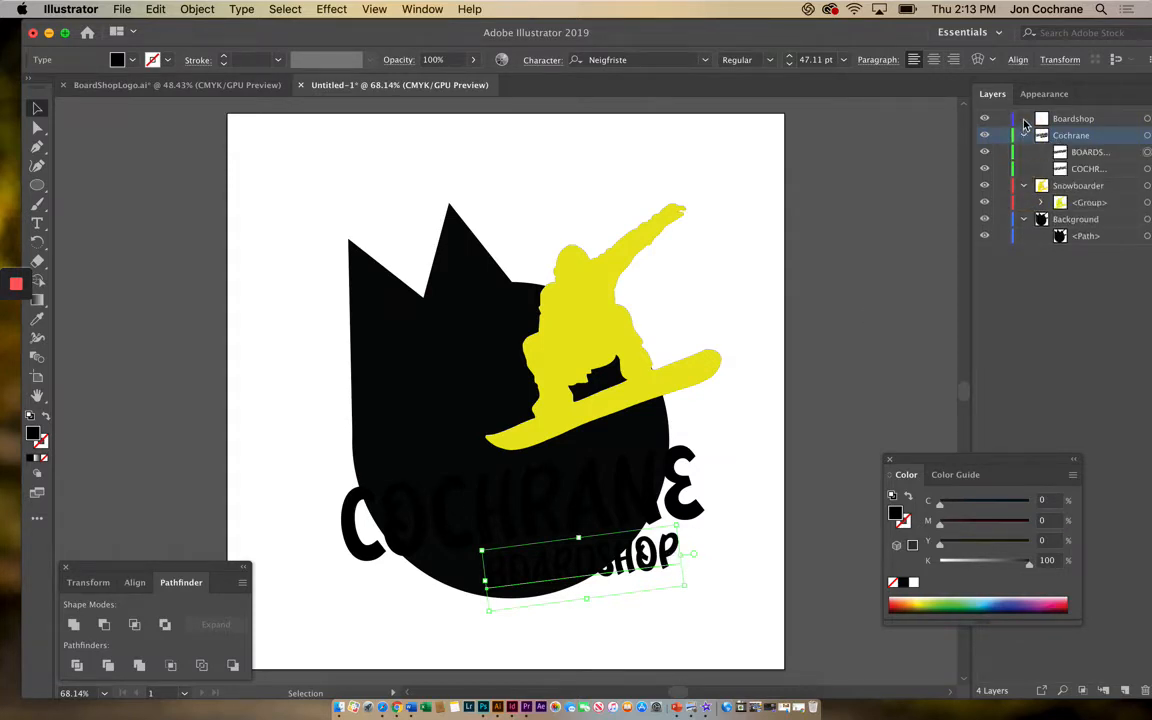
pyautogui.click(1024, 122)
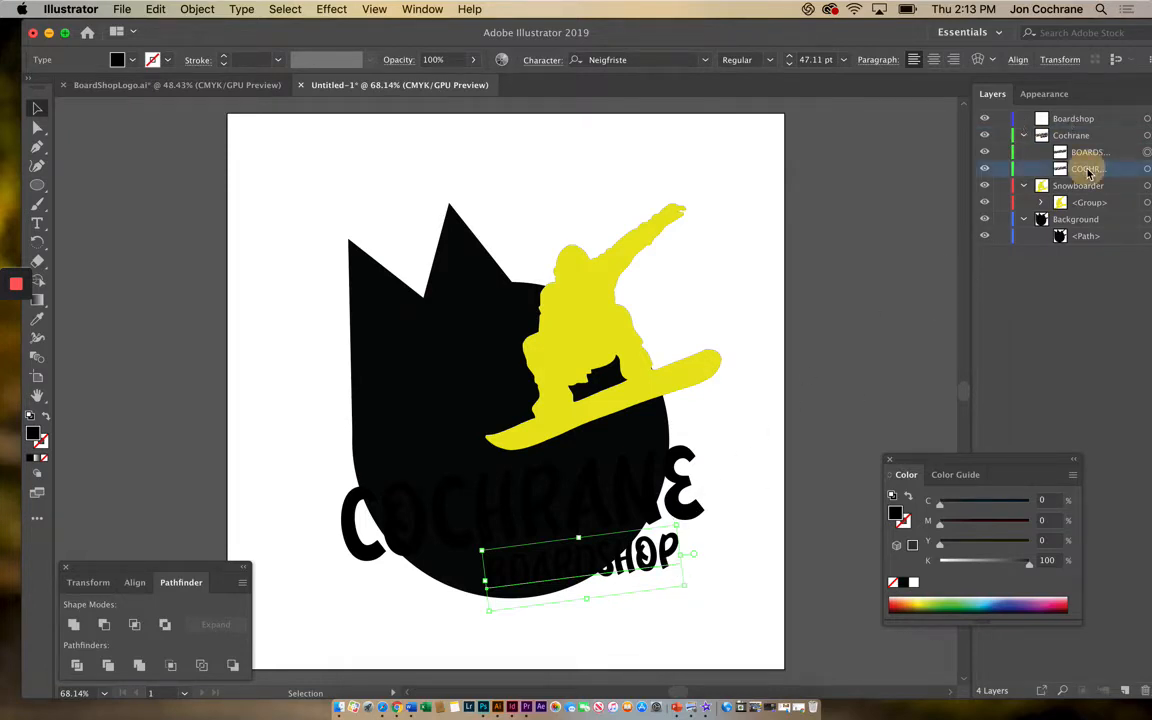
pyautogui.click(365, 553)
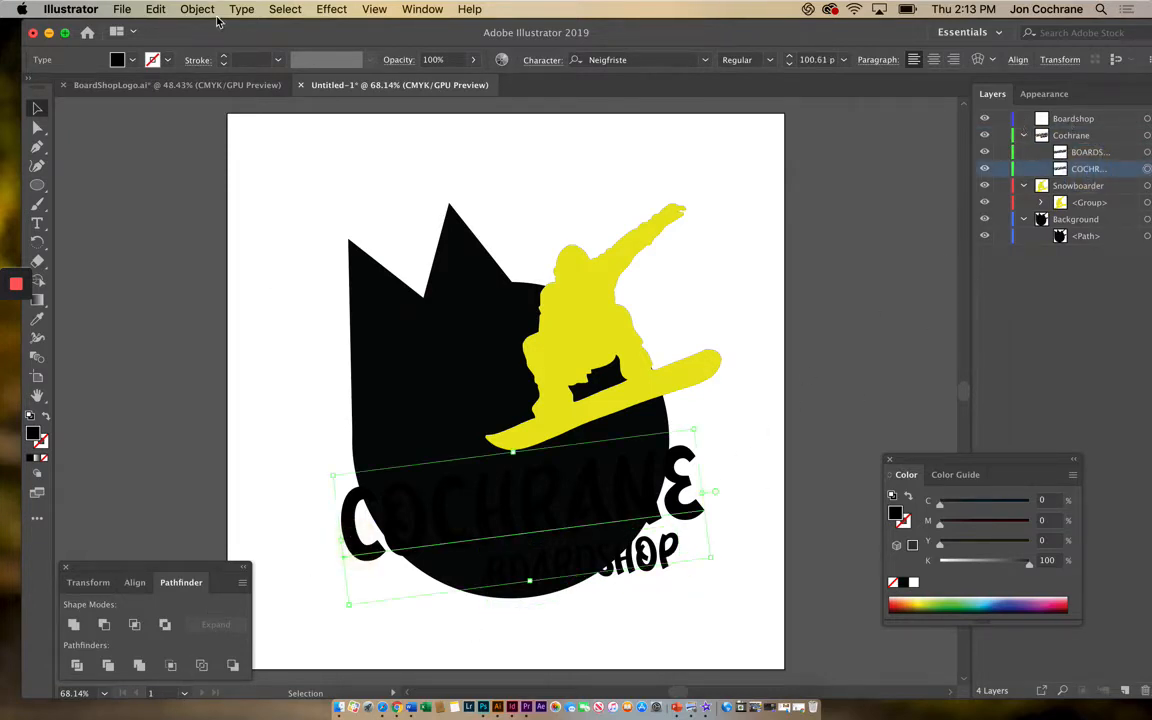
pyautogui.click(155, 9)
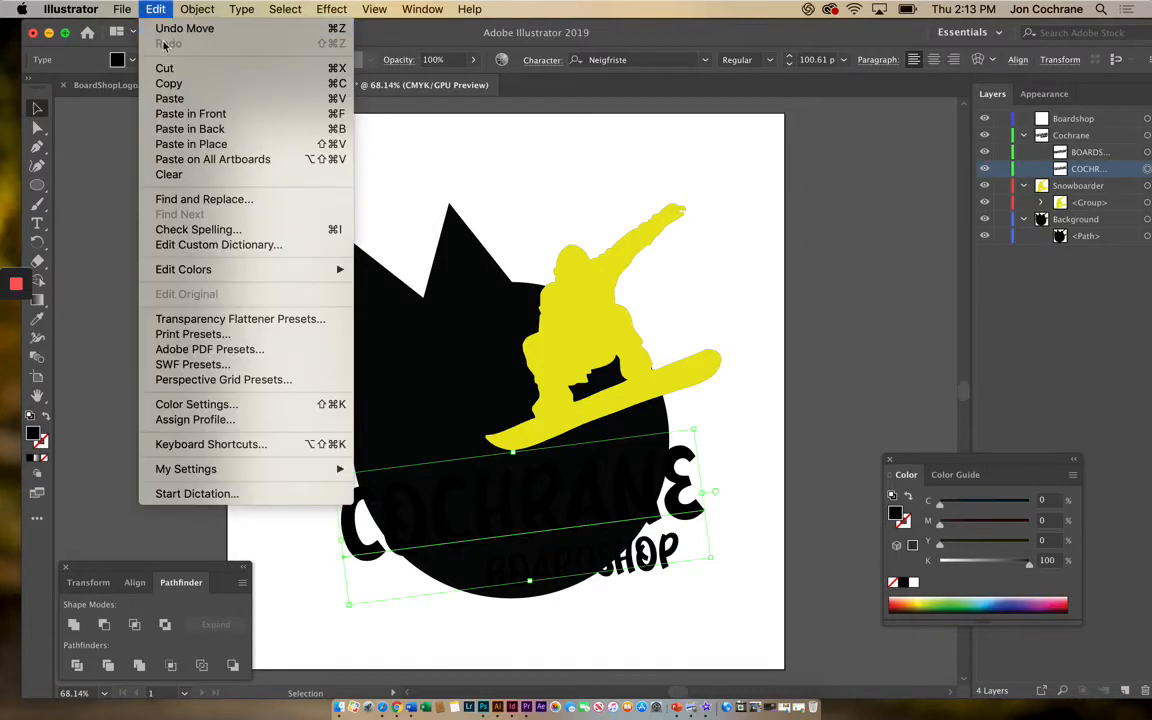
pyautogui.click(168, 85)
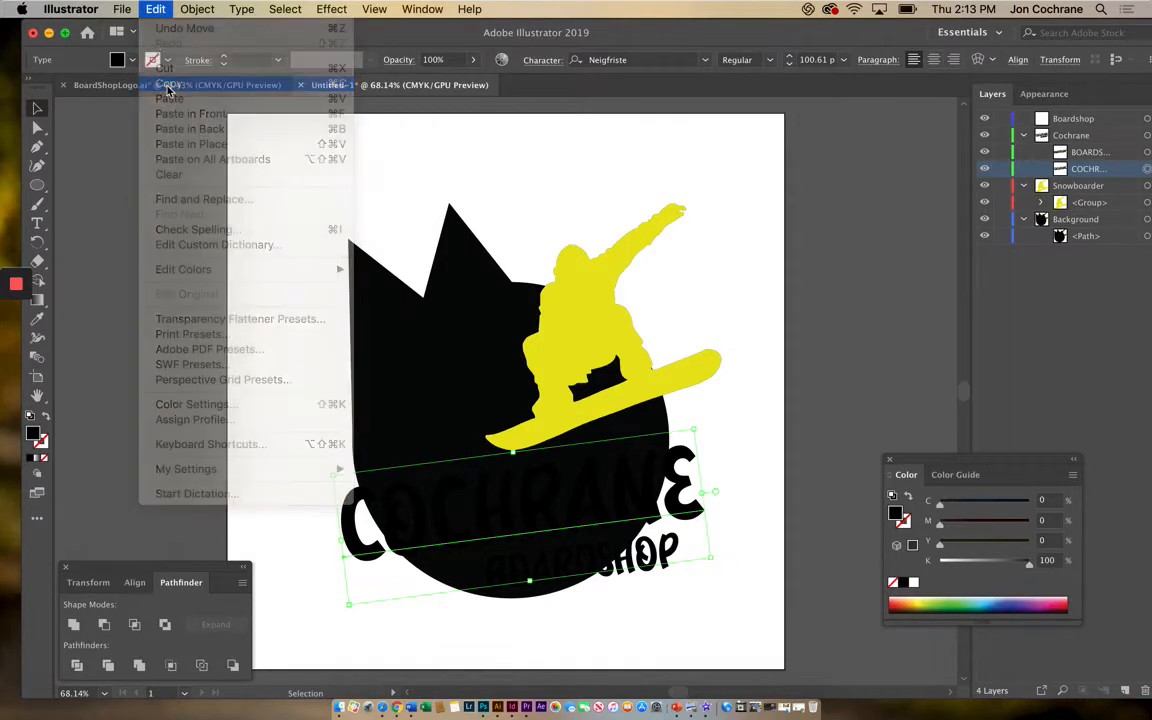
pyautogui.click(155, 9)
pyautogui.click(163, 114)
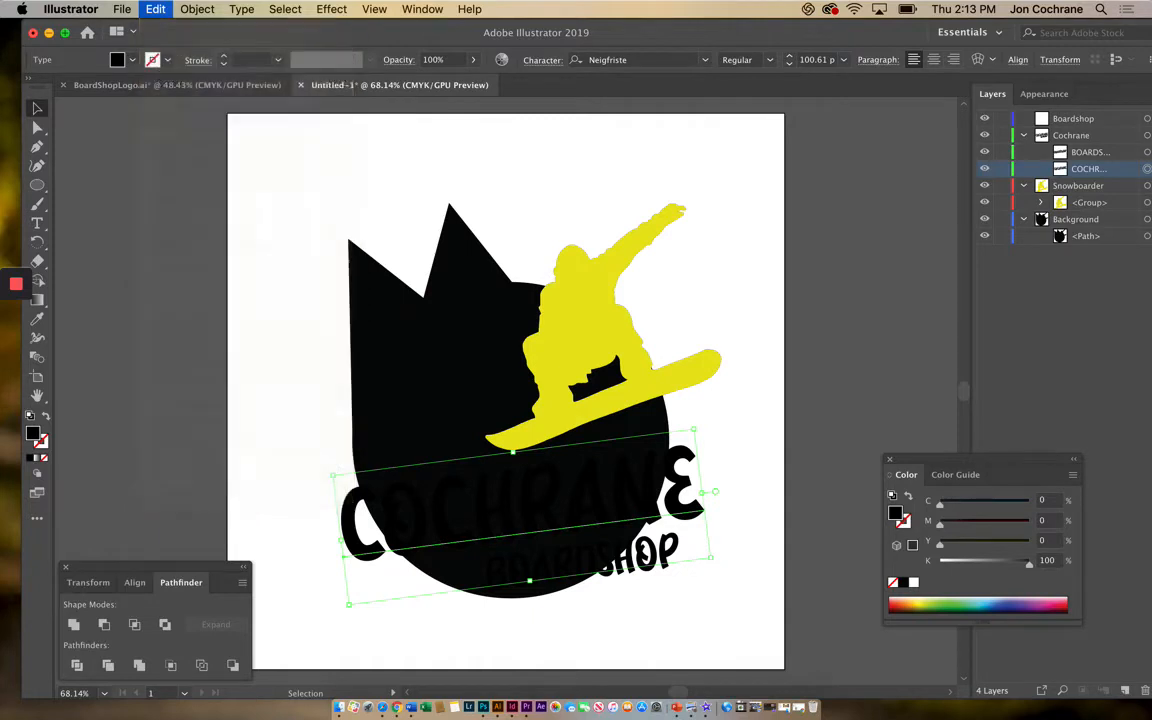
pyautogui.moveTo(1080, 191); pyautogui.dragTo(1080, 245)
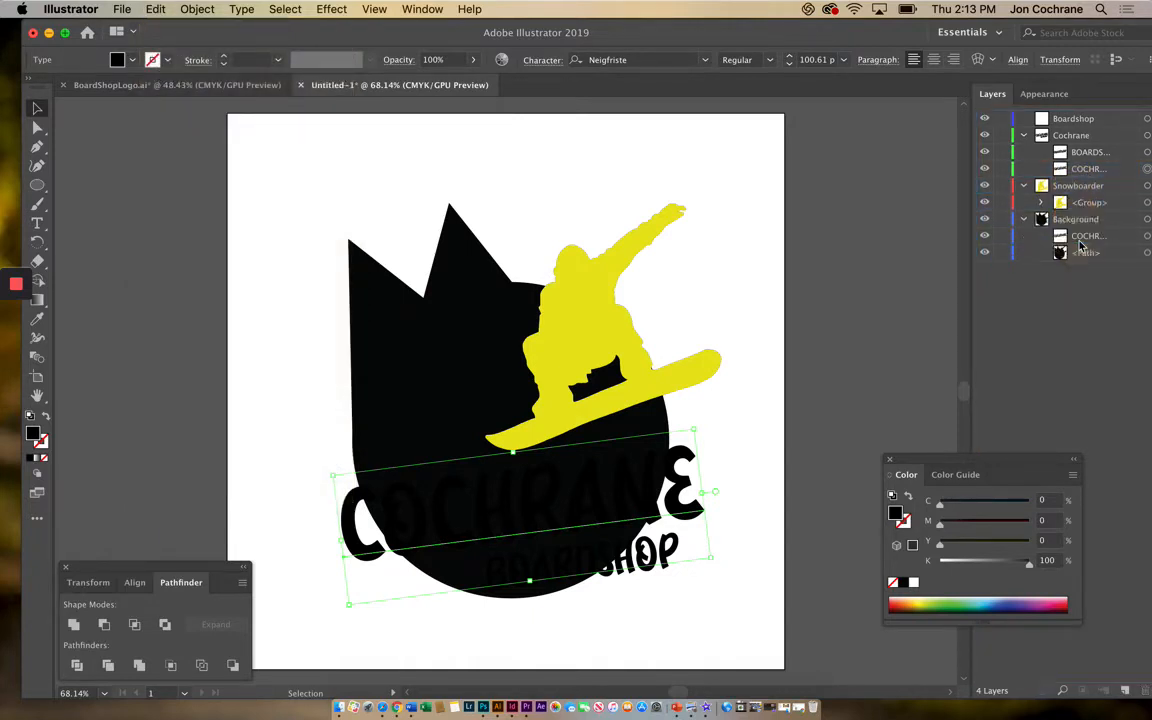
# Copy the BOARDSHOP text, paste it in front, and move the duplicate into the Background layer
pyautogui.click(1076, 155)
pyautogui.click(753, 560)
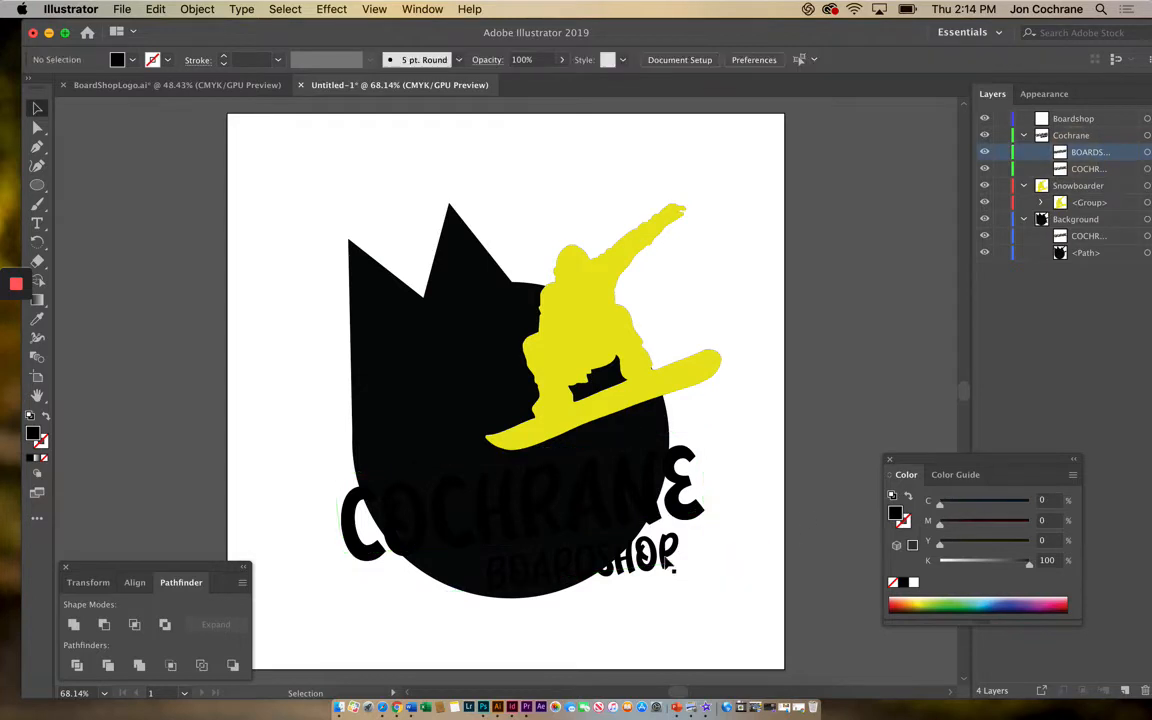
pyautogui.click(668, 565)
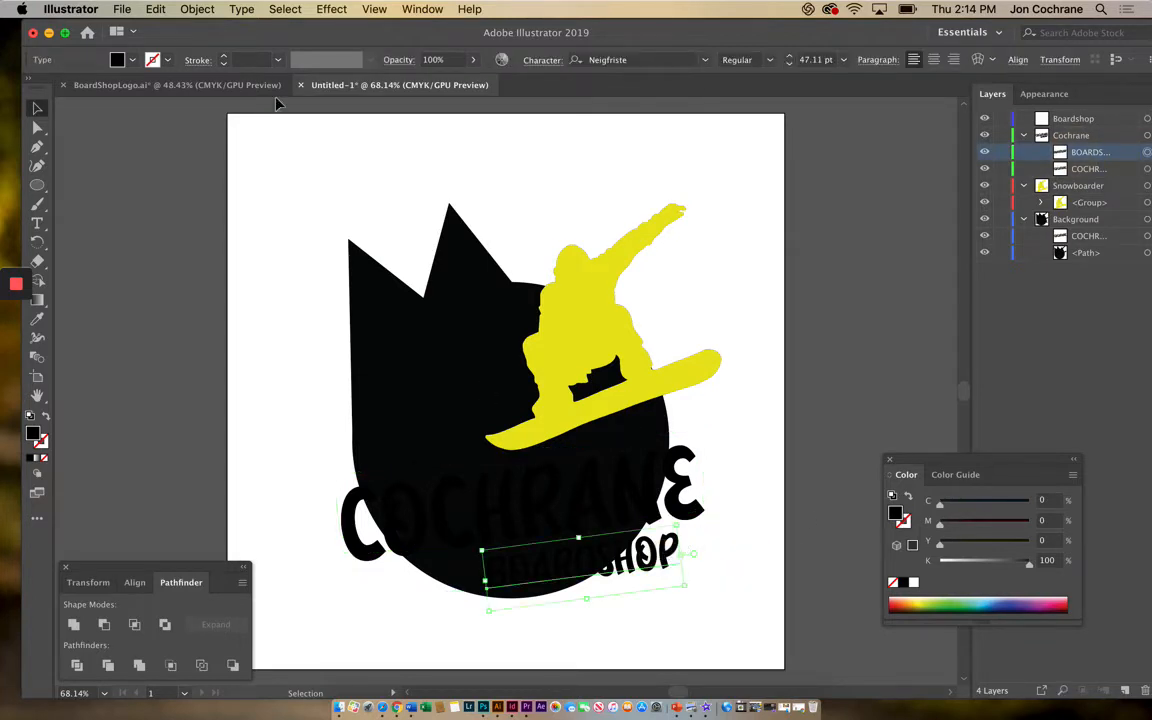
pyautogui.click(166, 10)
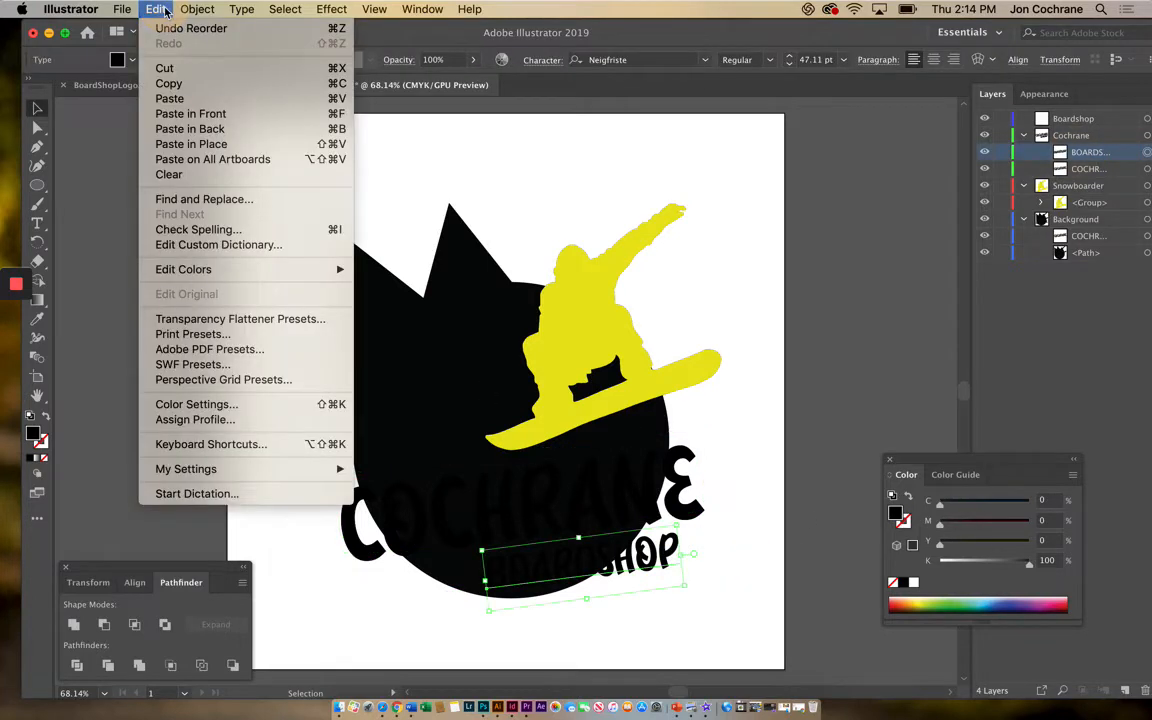
pyautogui.click(163, 85)
pyautogui.click(157, 10)
pyautogui.click(175, 113)
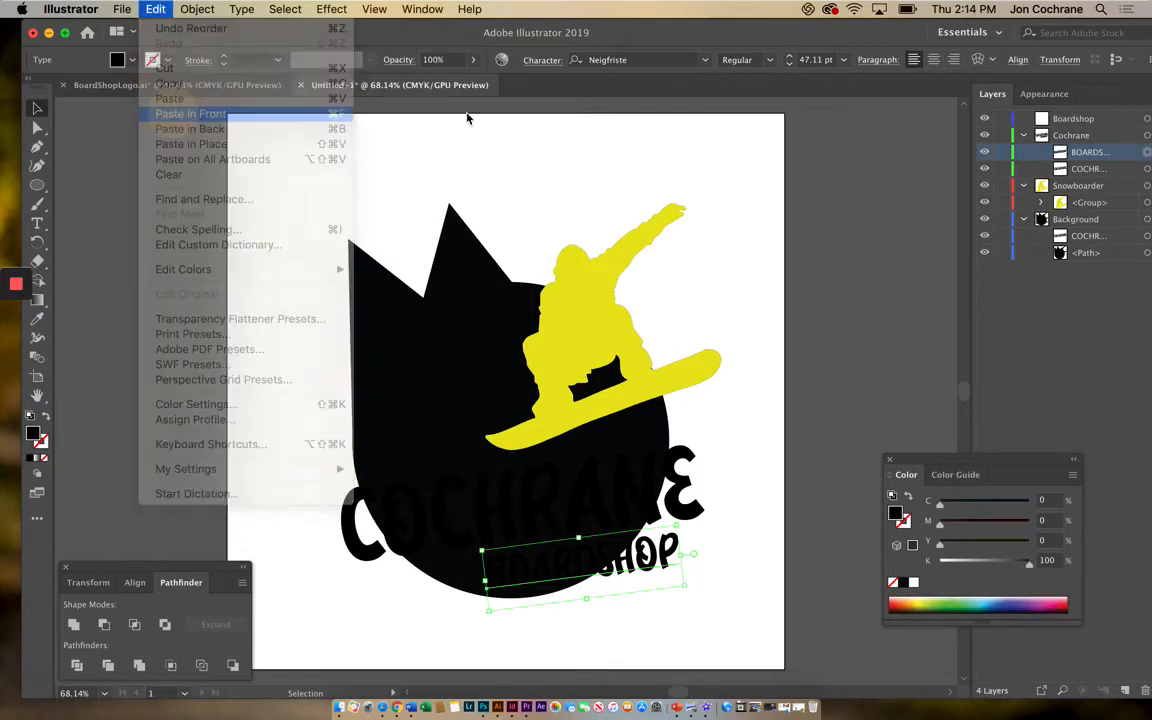
pyautogui.moveTo(1088, 170); pyautogui.dragTo(1090, 248)
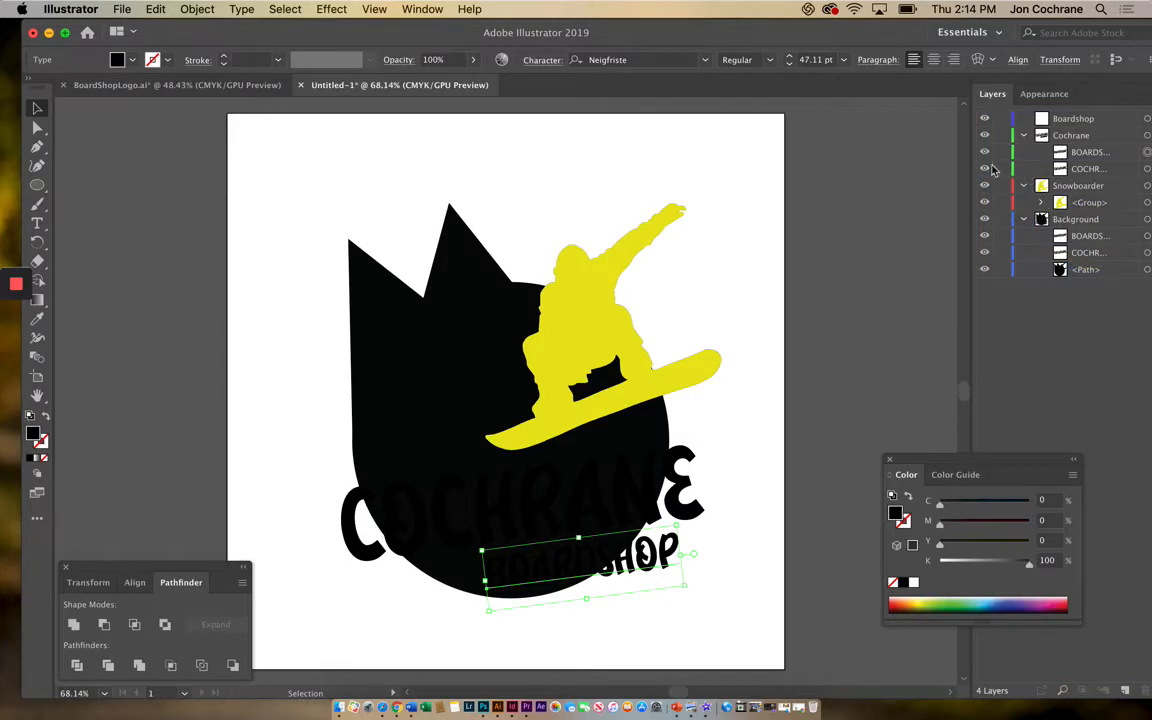
# Hide the surname and Snowboarder layers, and try to move the original BOARDSHOP text into the Boardshop layer
pyautogui.click(984, 135)
pyautogui.click(984, 185)
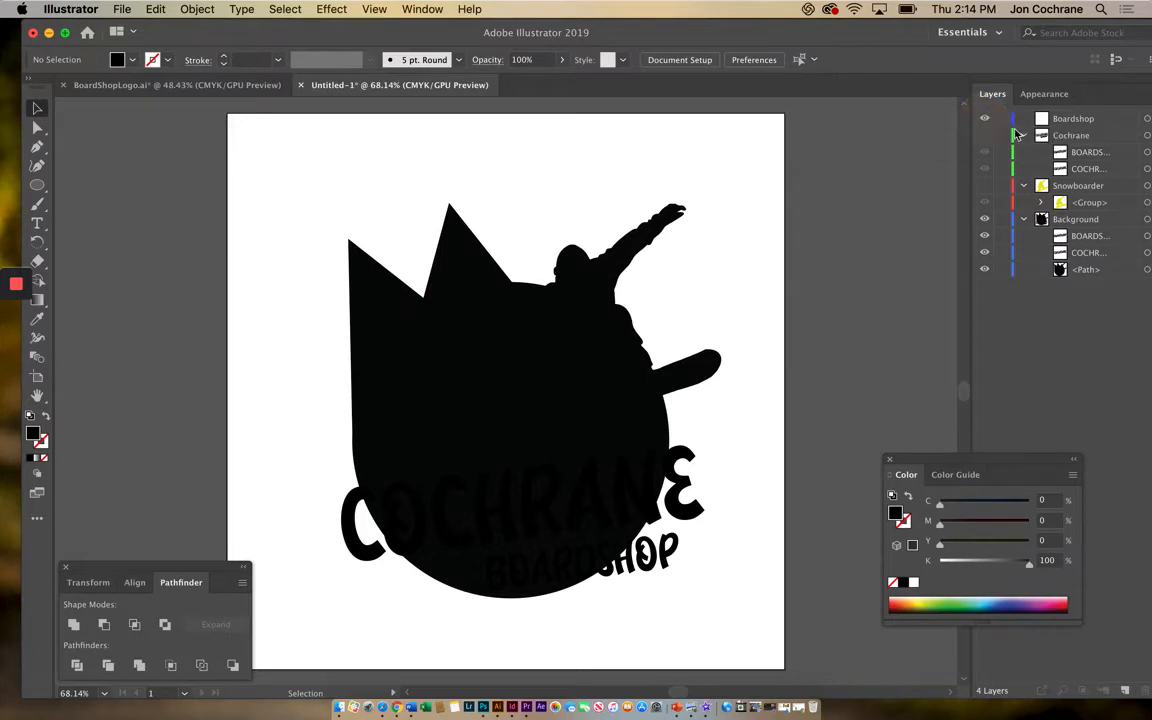
pyautogui.moveTo(1090, 152); pyautogui.dragTo(1087, 122)
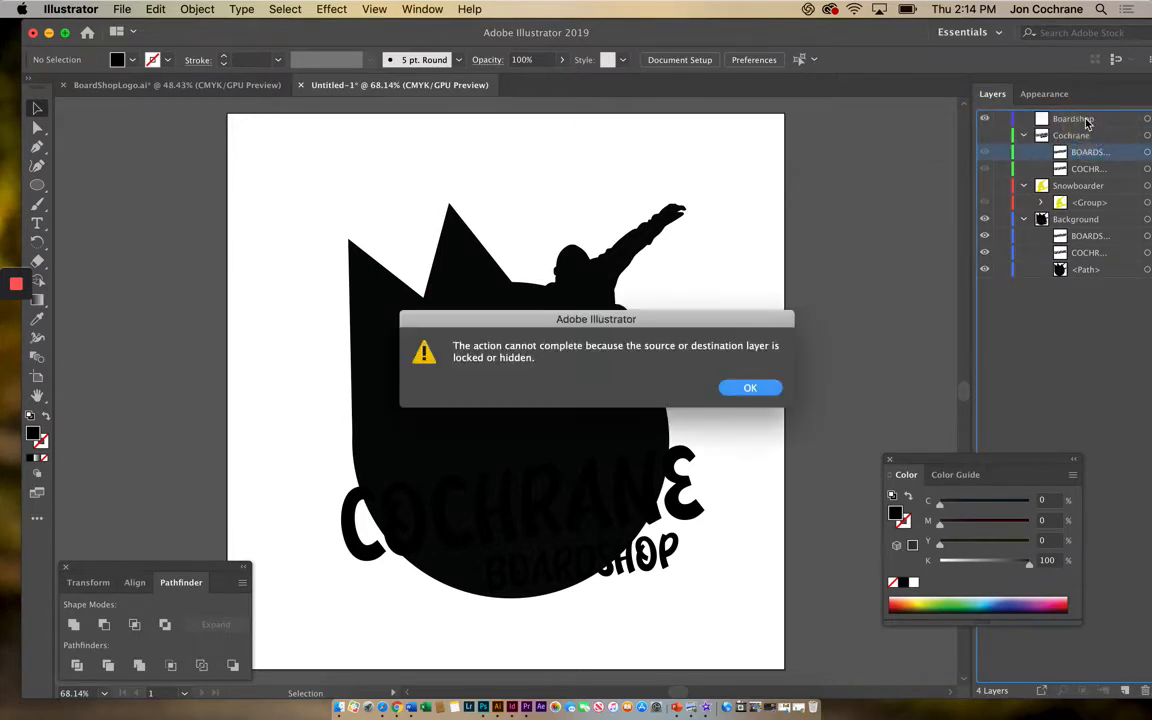
pyautogui.click(752, 388)
# Try to unite the Background layer's black shape and both live text copies with Pathfinder
pyautogui.click(1075, 219)
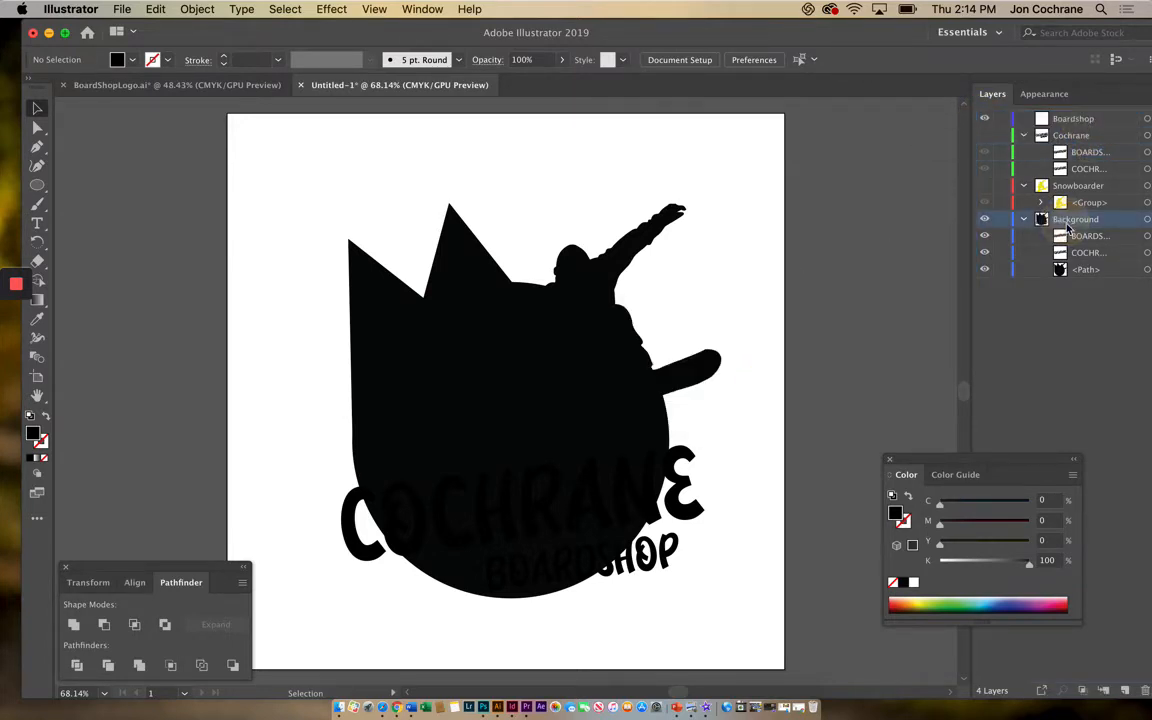
pyautogui.moveTo(314, 234); pyautogui.dragTo(727, 604)
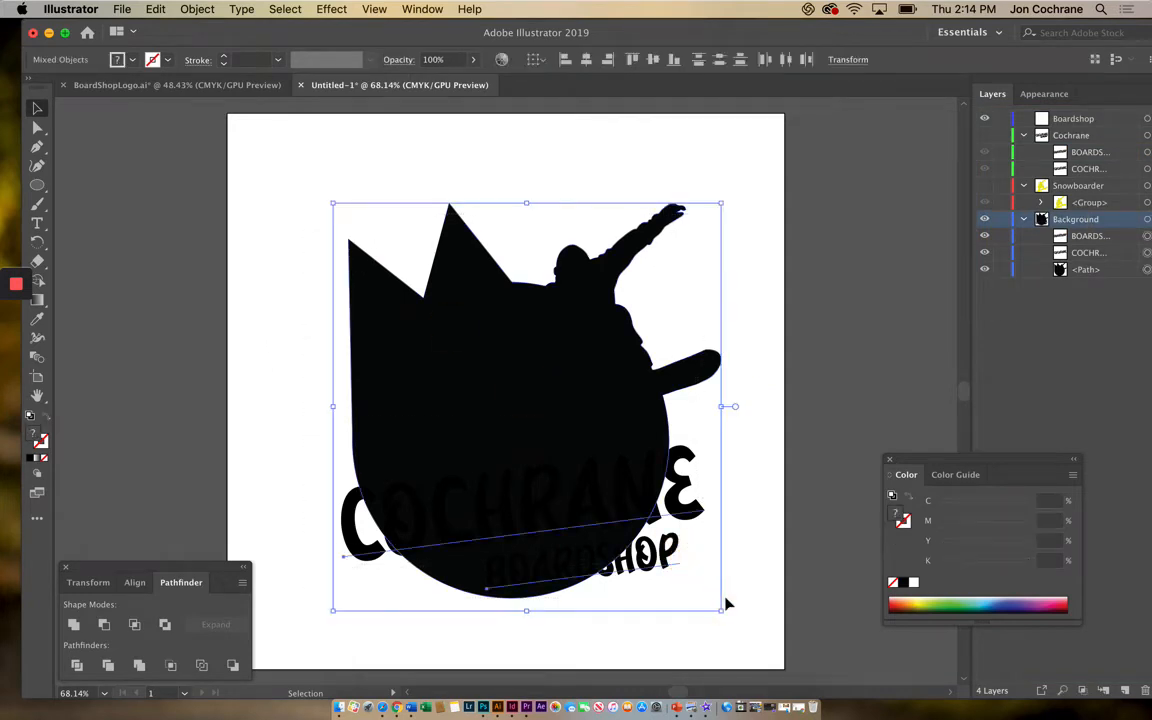
pyautogui.click(73, 624)
pyautogui.click(305, 515)
# Convert the surname and BOARDSHOP text copies on the Background layer to outlines
pyautogui.click(343, 512)
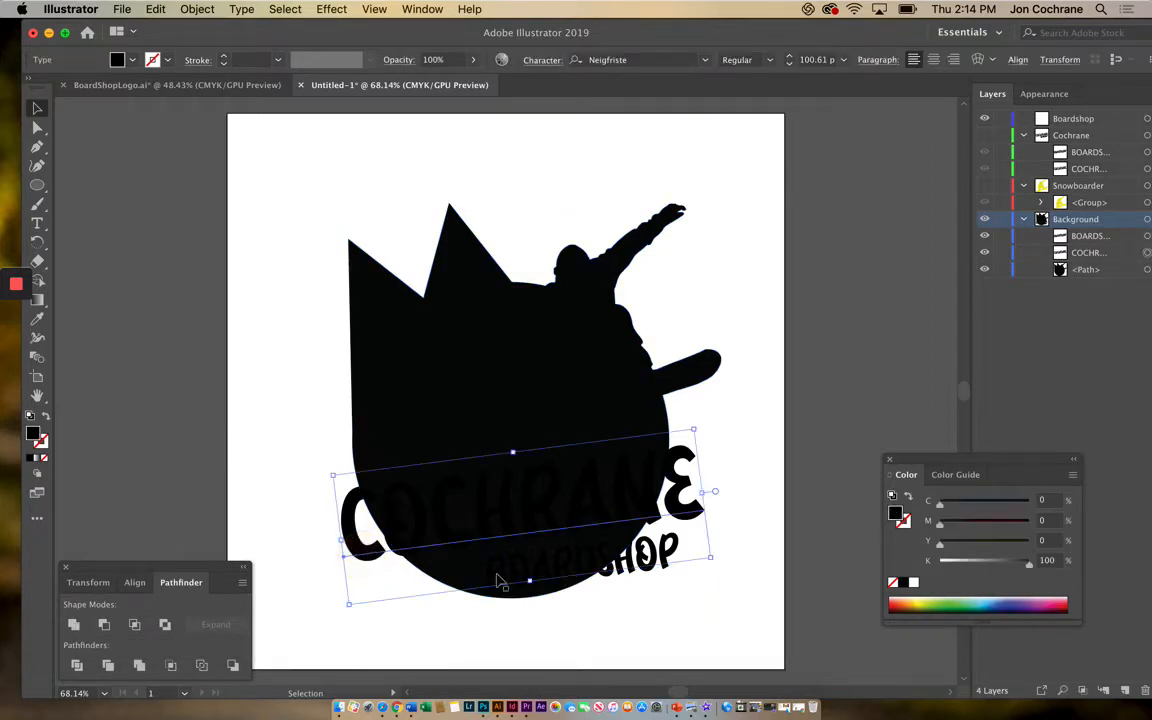
pyautogui.click(241, 9)
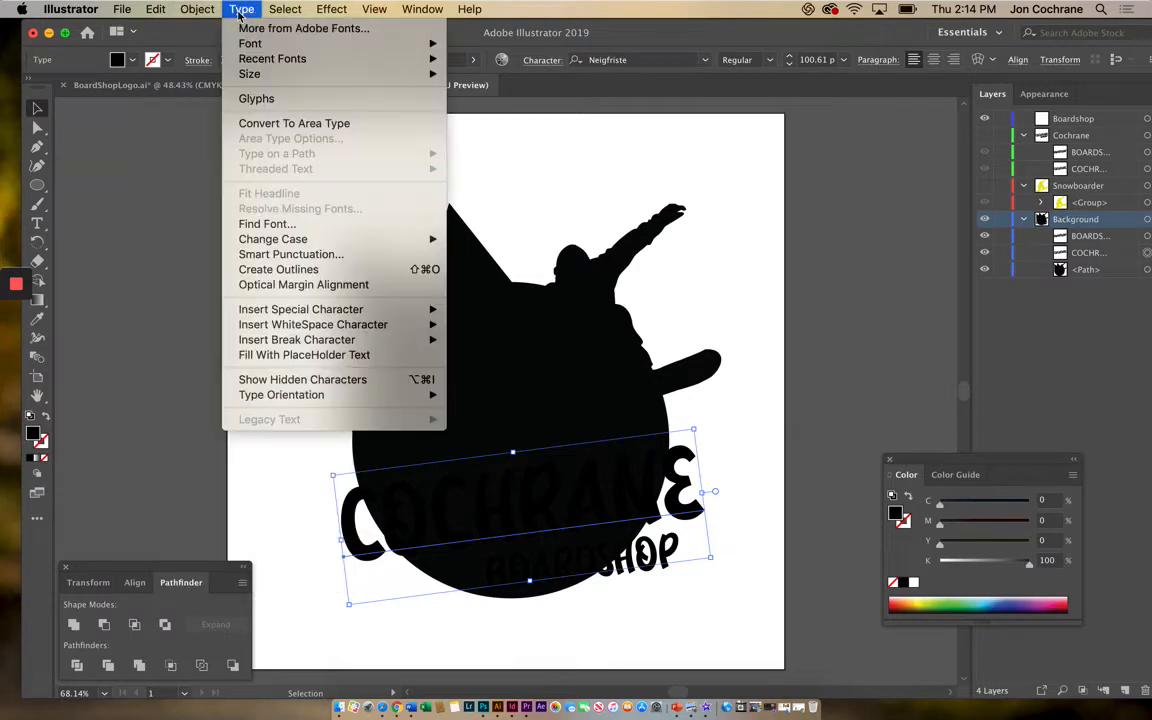
pyautogui.click(274, 269)
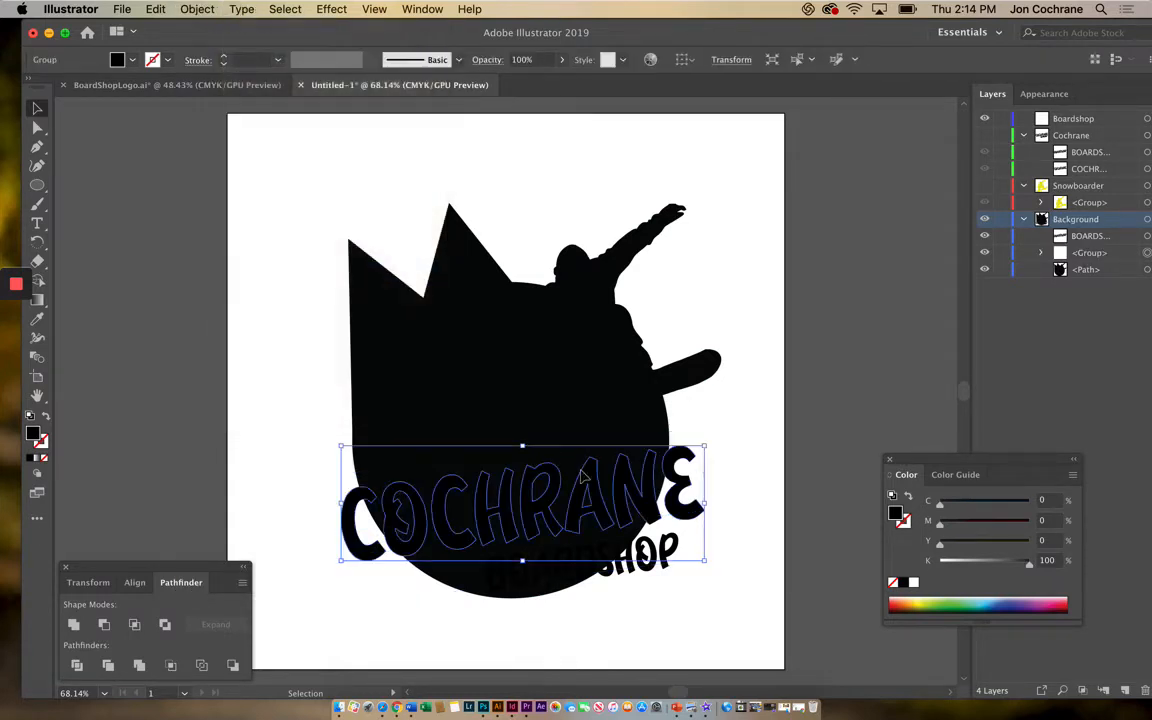
pyautogui.click(699, 596)
pyautogui.click(656, 563)
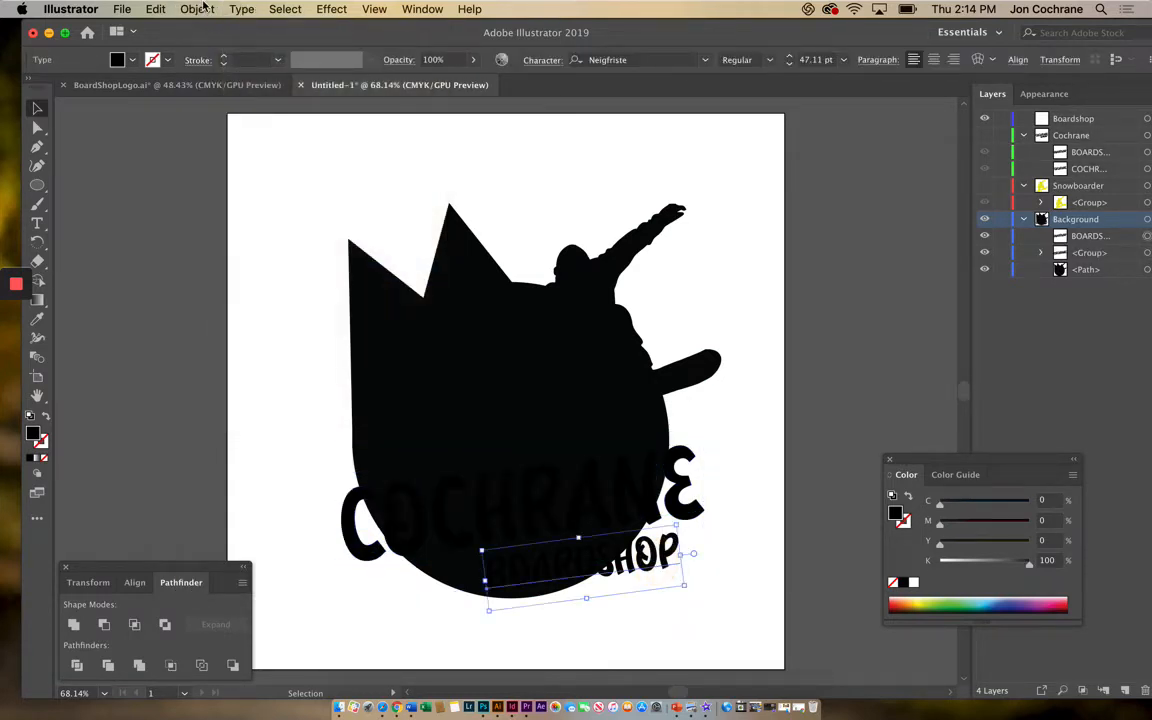
pyautogui.click(240, 9)
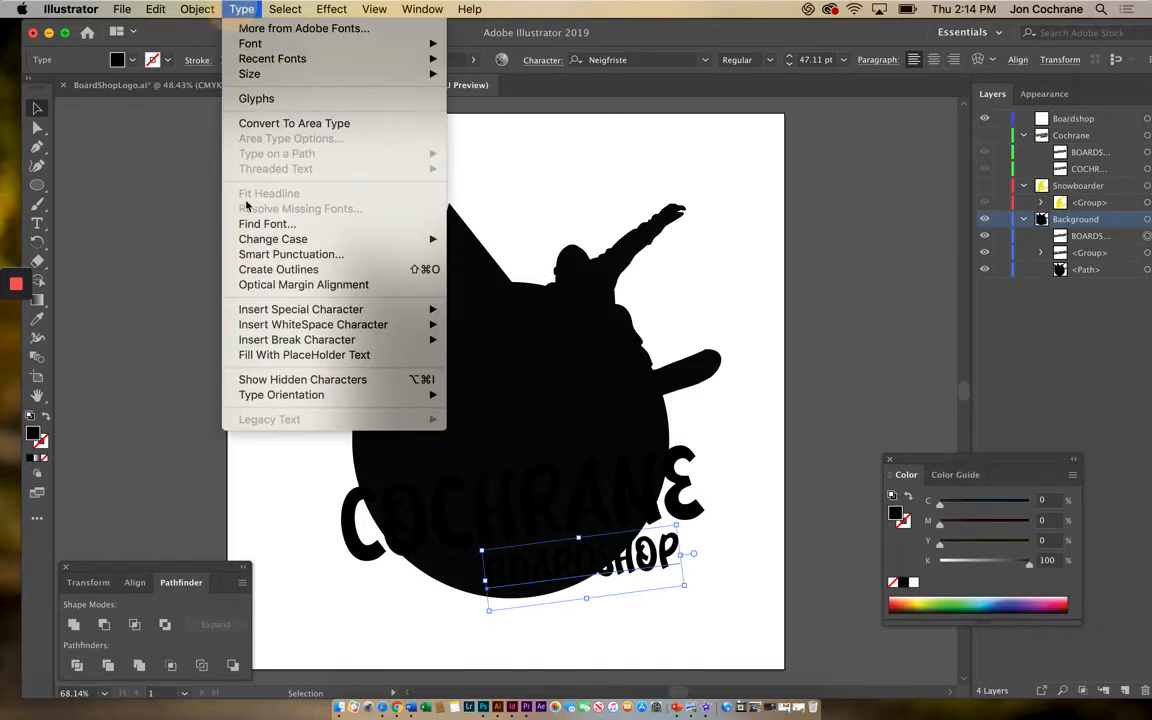
pyautogui.click(268, 266)
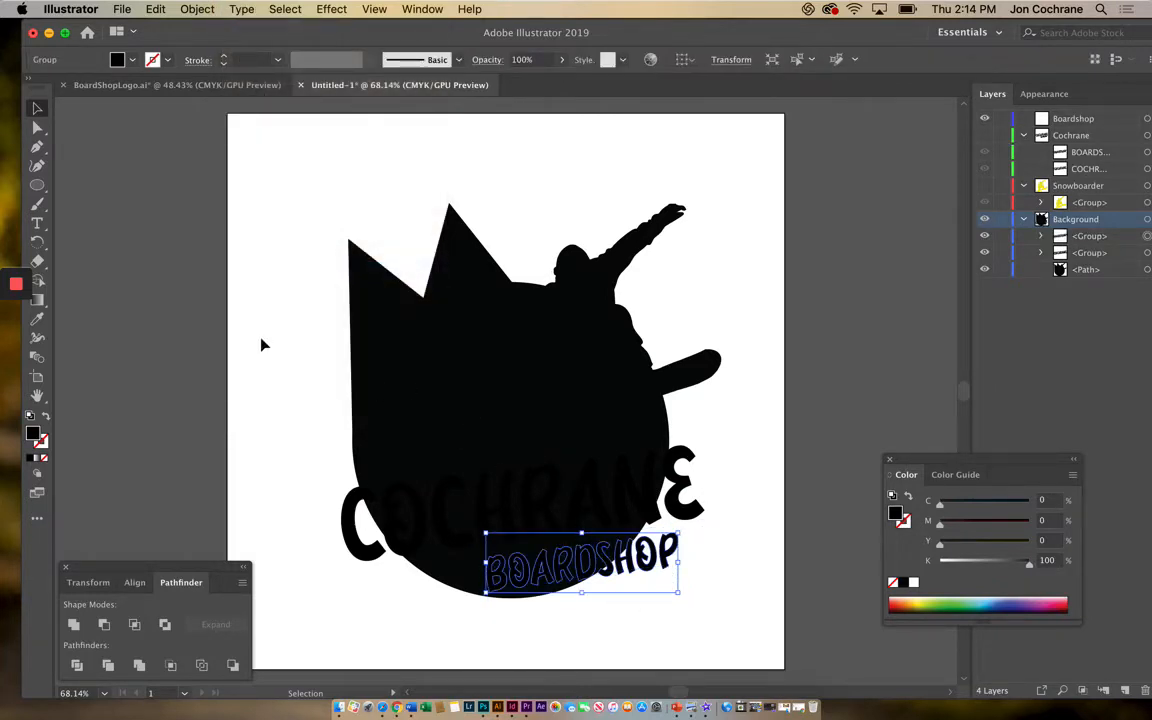
# Unite the black background shape with both outlined text copies using the Pathfinder Unite mode
pyautogui.moveTo(293, 352); pyautogui.dragTo(728, 609)
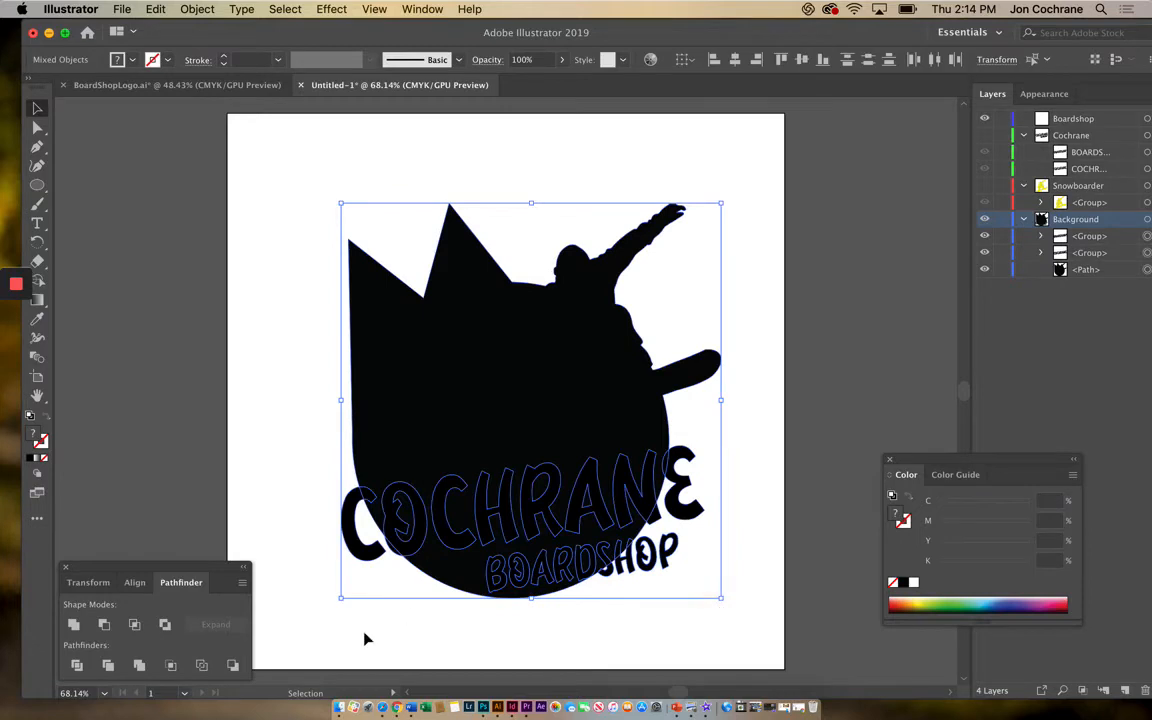
pyautogui.click(73, 624)
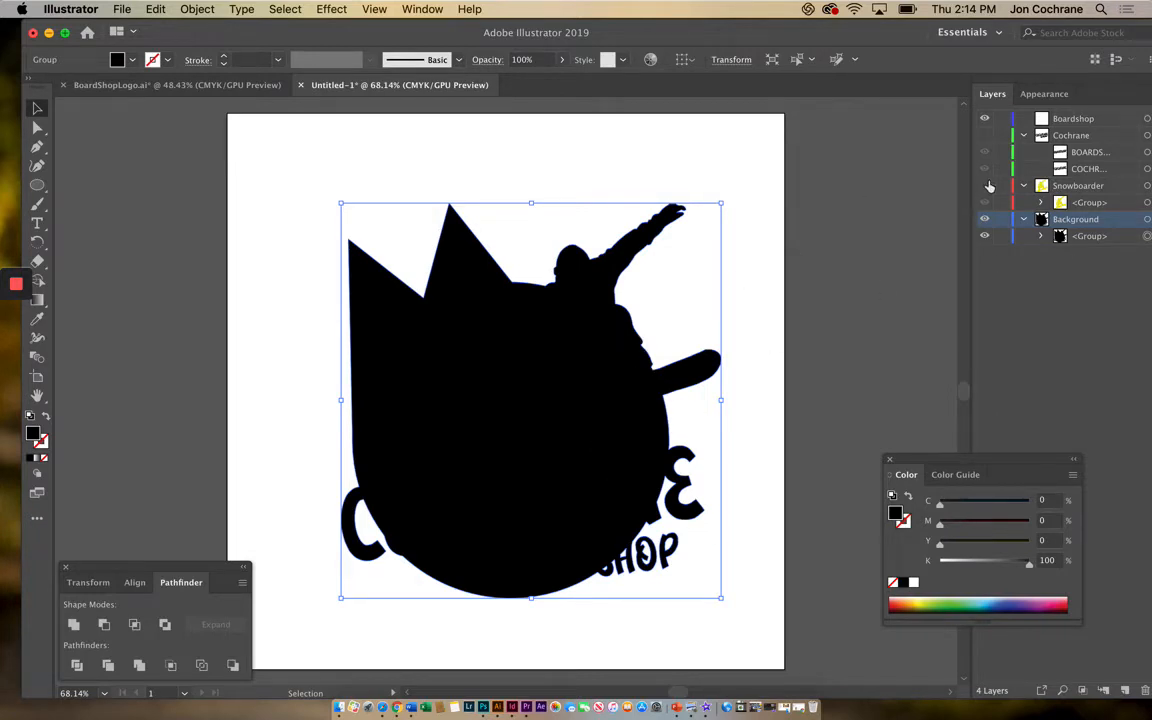
# Show the surname and Snowboarder layers, and move the BOARDSHOP text into the Boardshop layer
pyautogui.moveTo(986, 186); pyautogui.dragTo(985, 140)
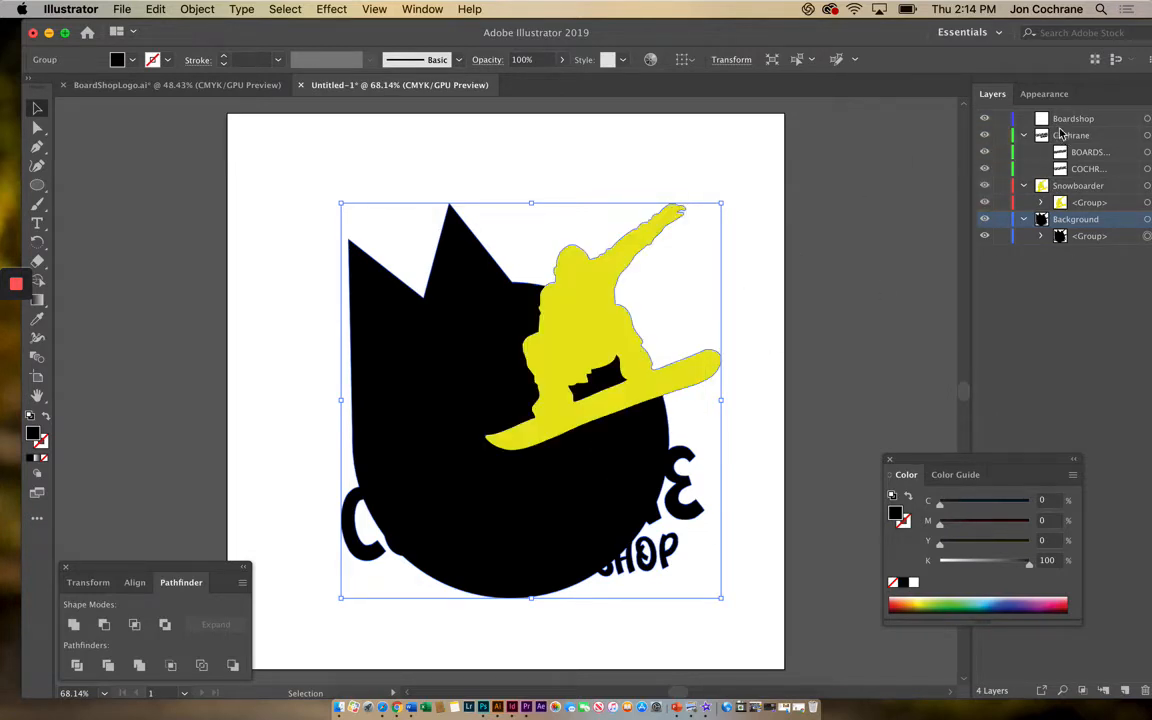
pyautogui.moveTo(1086, 158); pyautogui.dragTo(1087, 122)
# Colour the surname text yellow by sampling the snowboarder with the Eyedropper
pyautogui.click(358, 551)
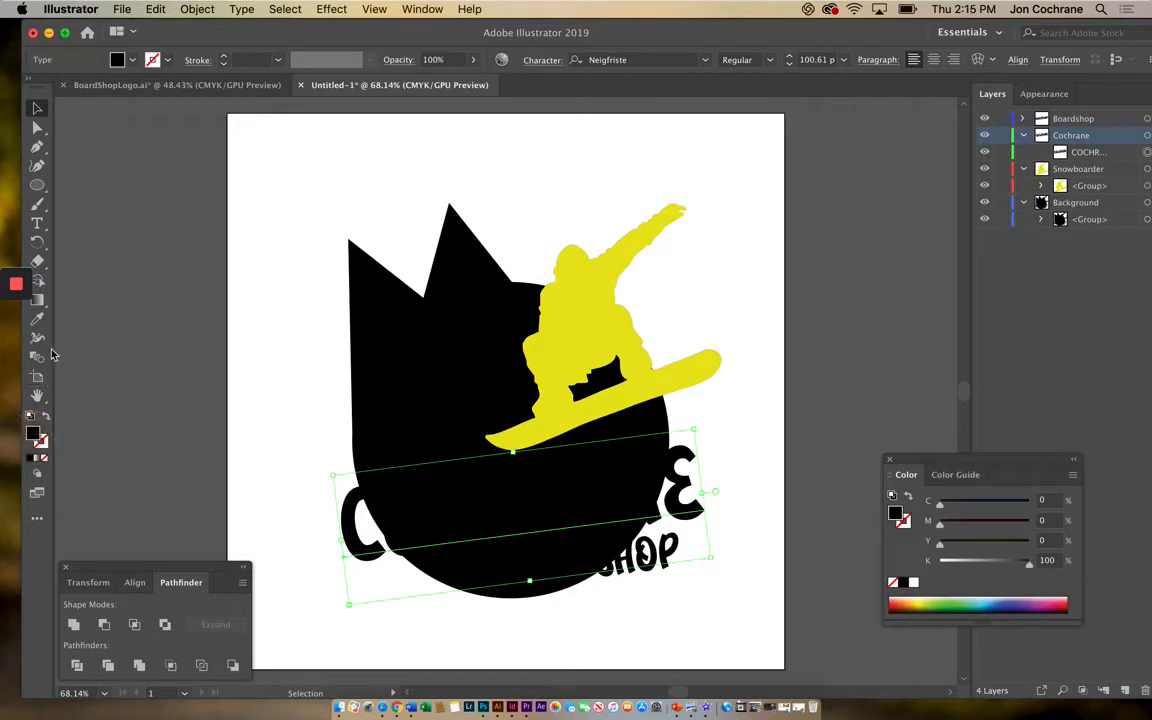
pyautogui.click(37, 318)
pyautogui.click(558, 338)
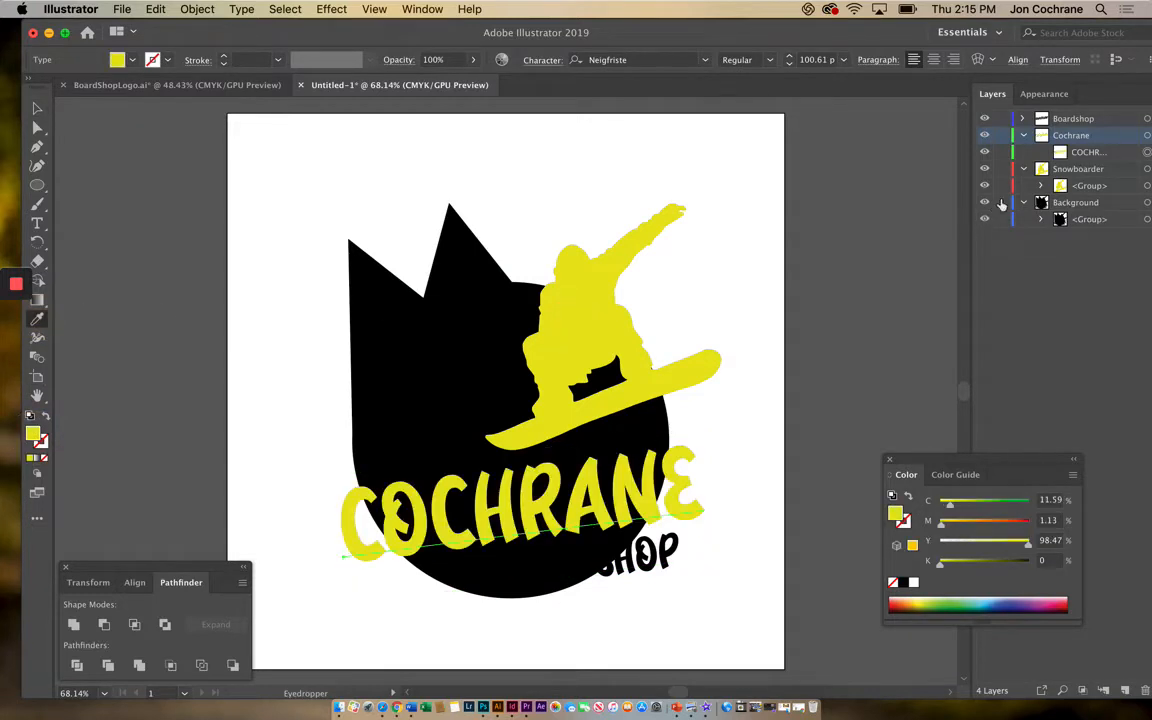
# Colour the BOARDSHOP text yellow by sampling the surname text with the Eyedropper
pyautogui.click(1076, 119)
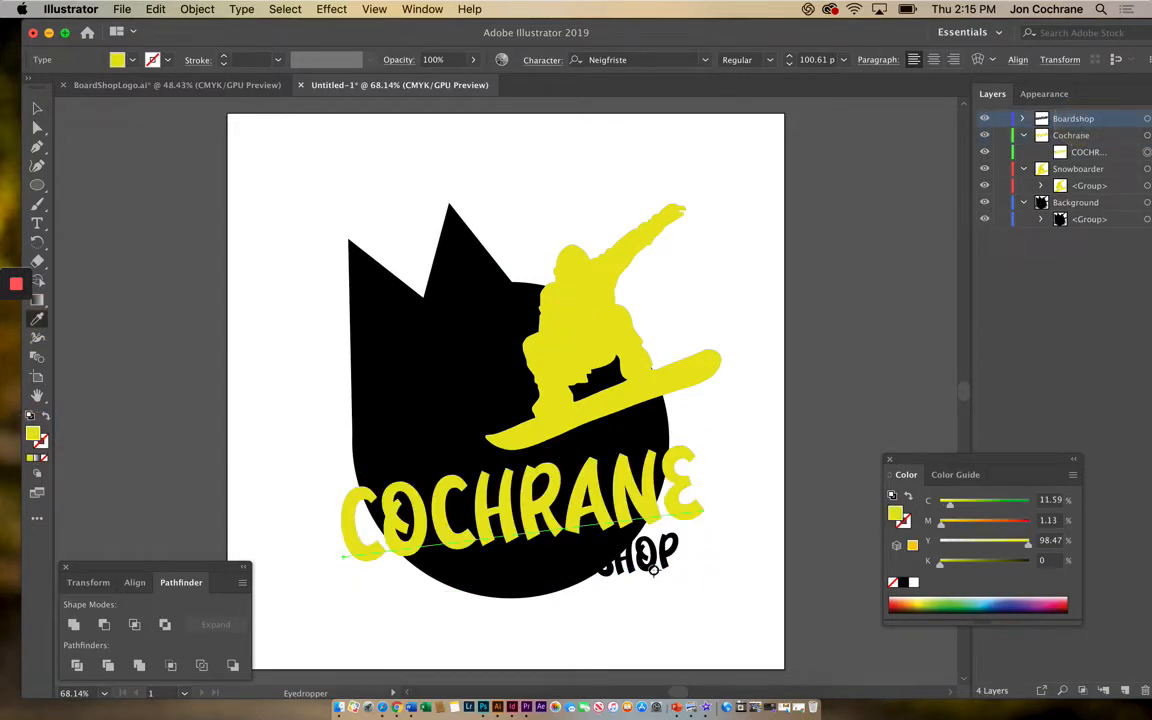
pyautogui.click(37, 108)
pyautogui.click(502, 540)
pyautogui.click(646, 570)
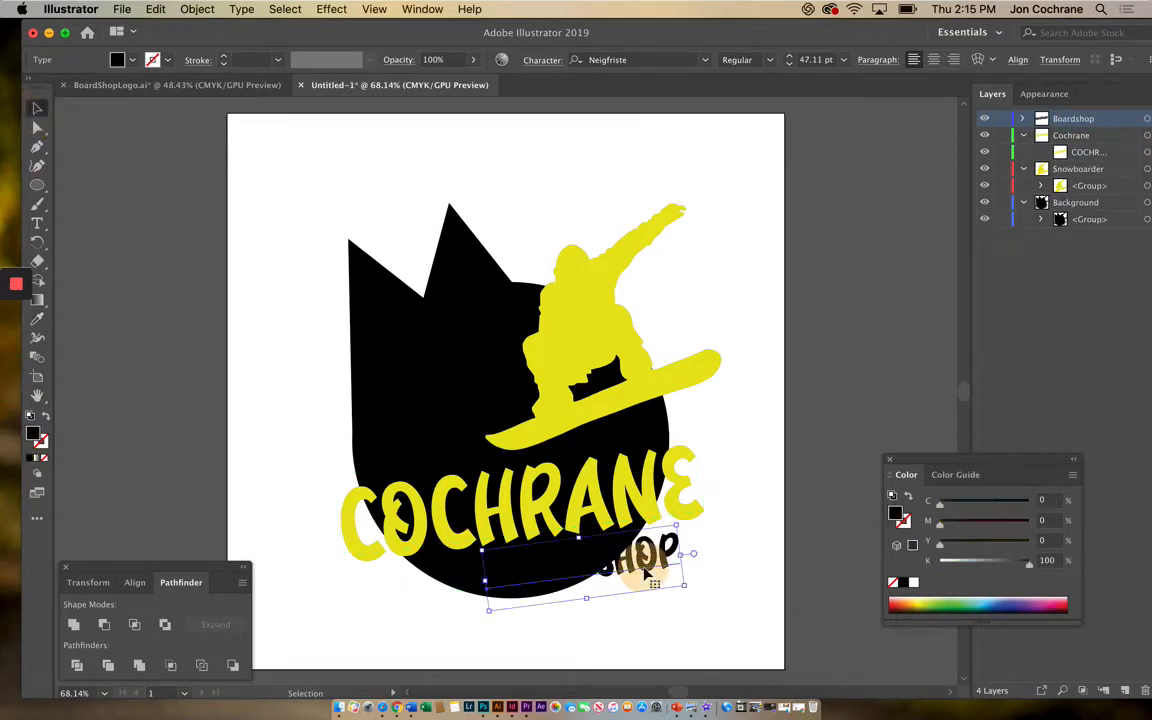
pyautogui.click(37, 319)
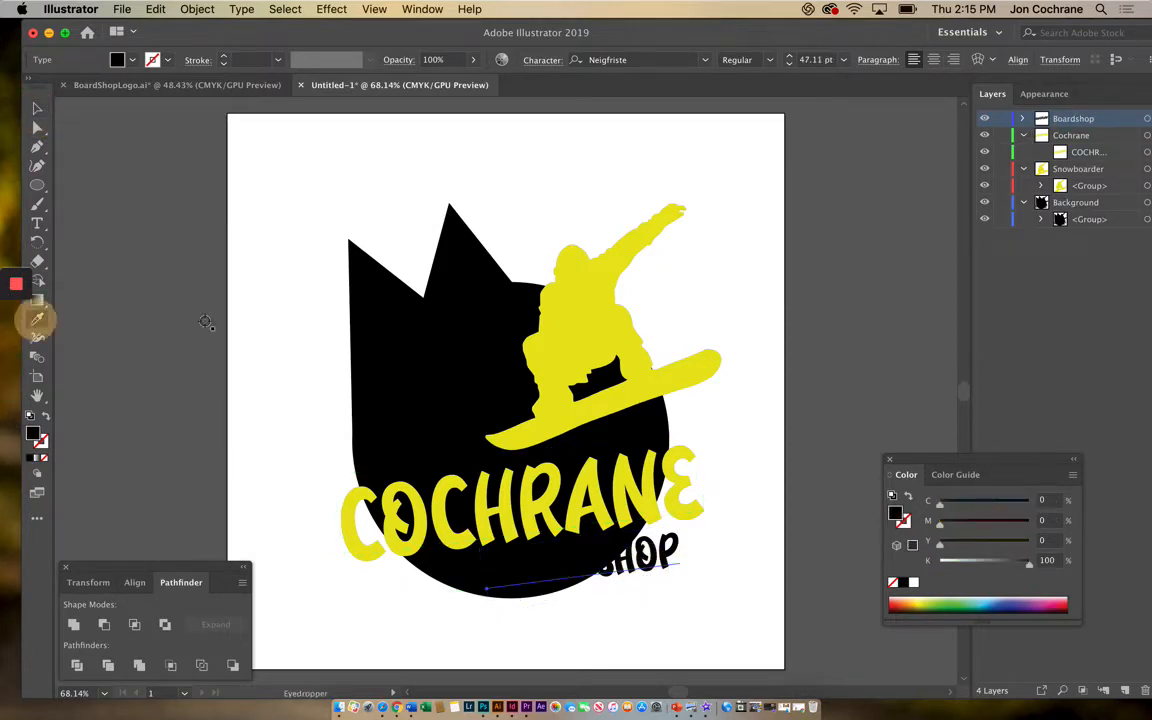
pyautogui.click(534, 551)
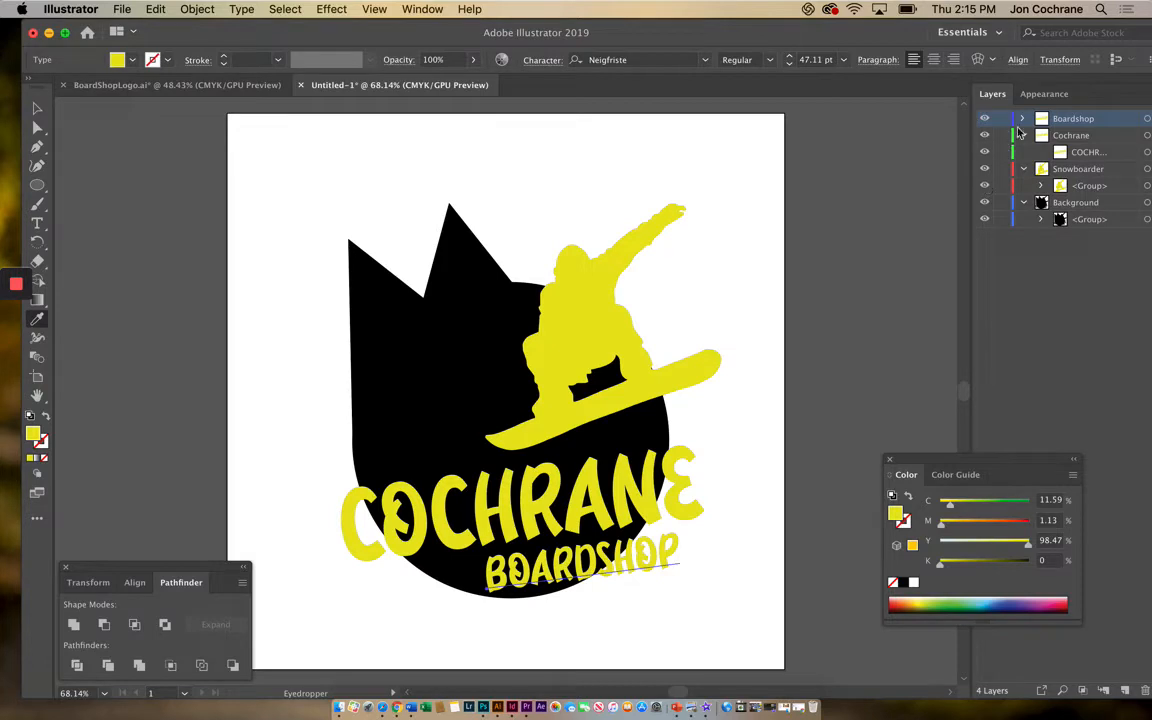
# Add a 1 pt black stroke and a black fill to the BOARDSHOP text's appearance
pyautogui.click(1023, 119)
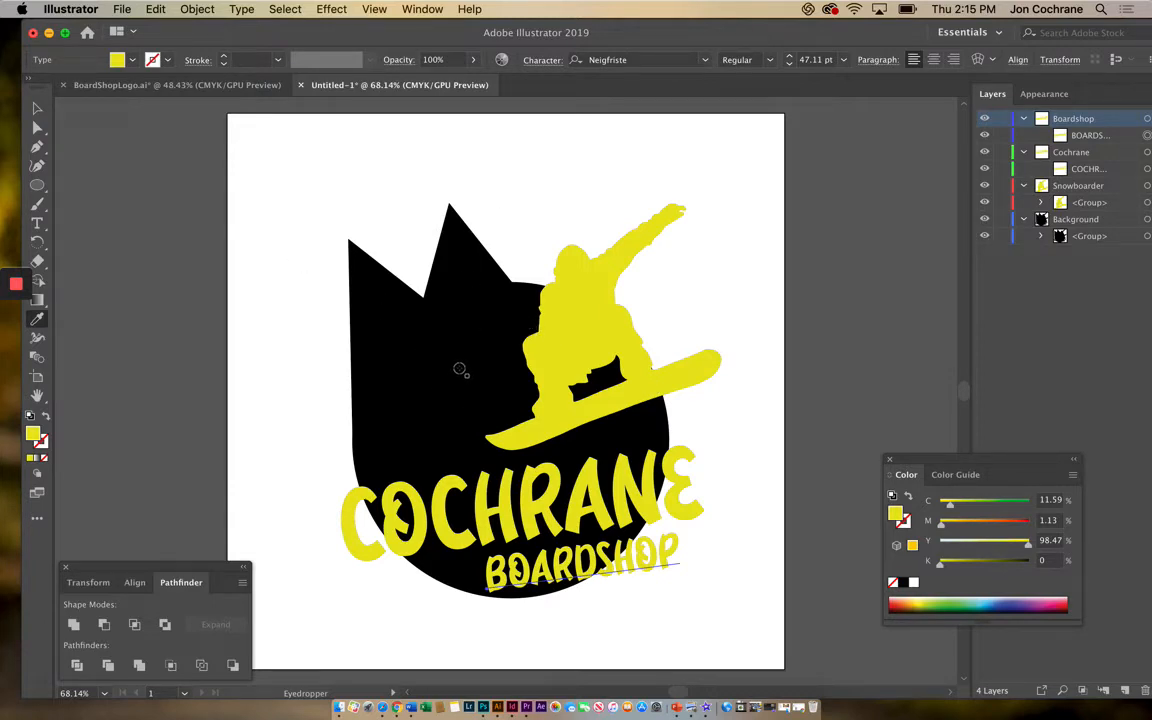
pyautogui.click(1072, 220)
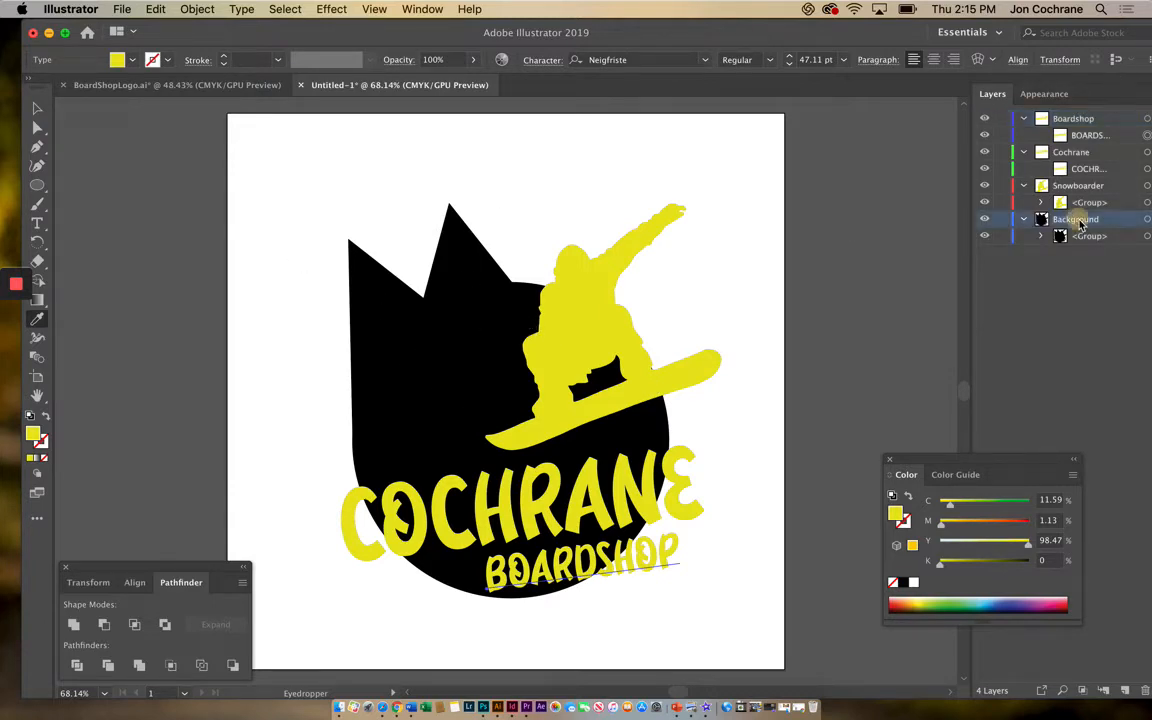
pyautogui.click(1045, 94)
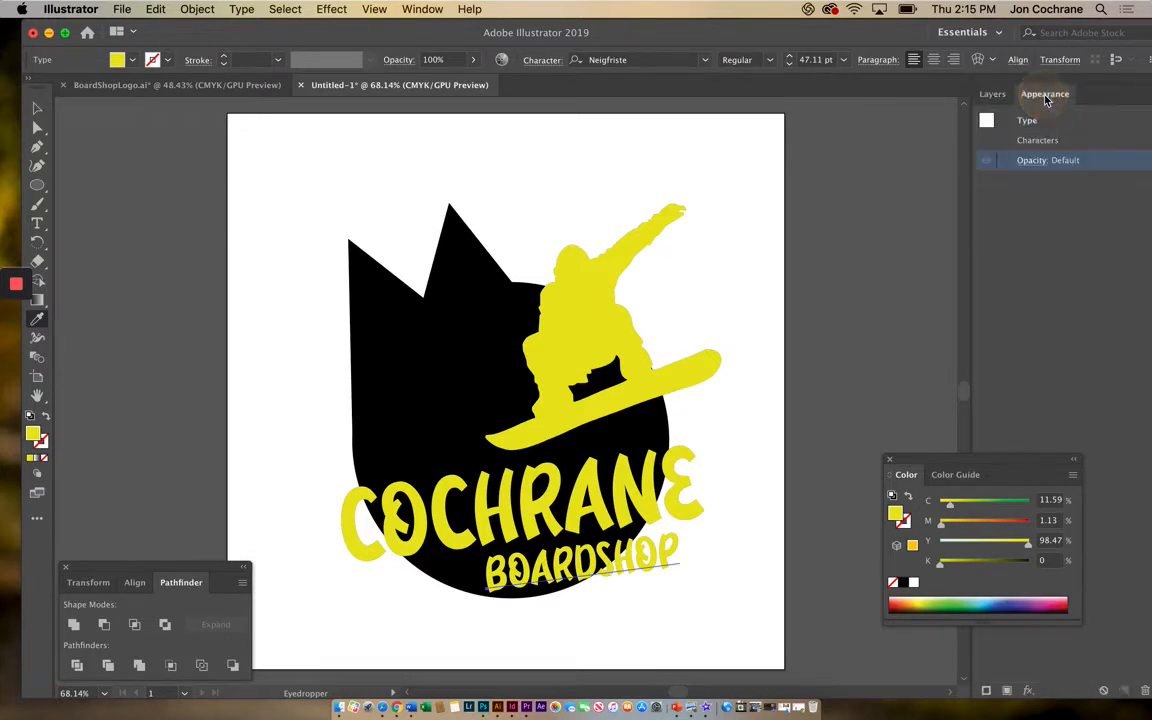
pyautogui.click(987, 691)
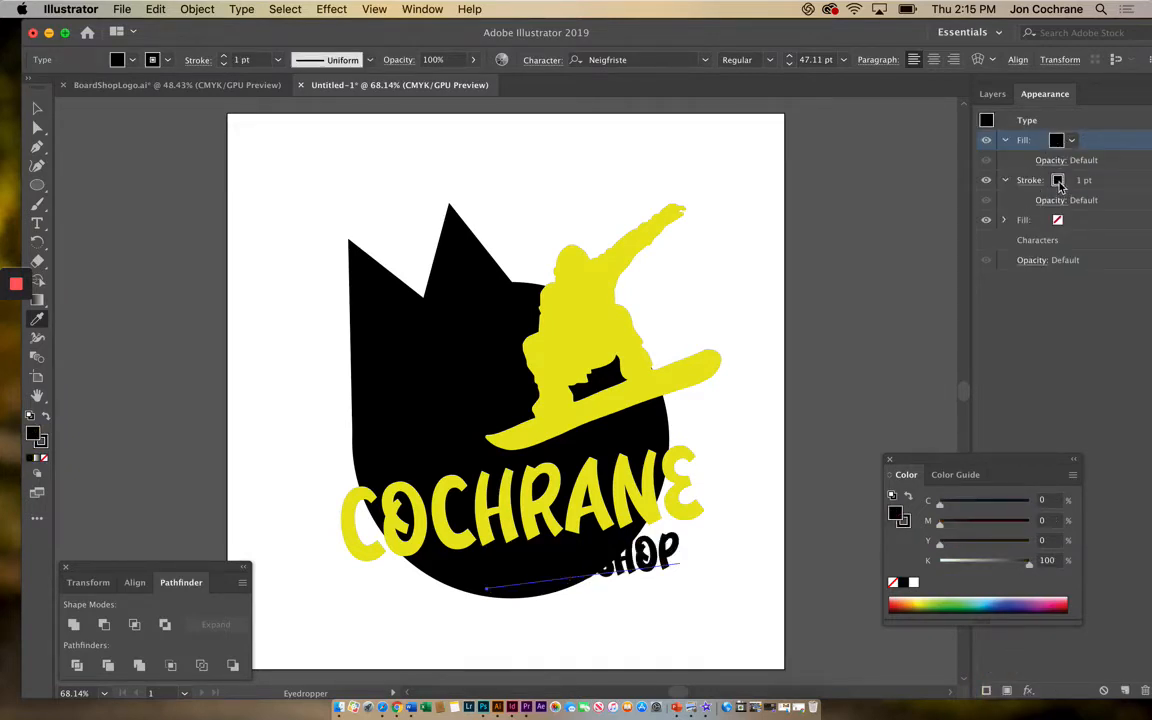
# Increase the BOARDSHOP text's black stroke weight to 5 pt
pyautogui.click(1058, 182)
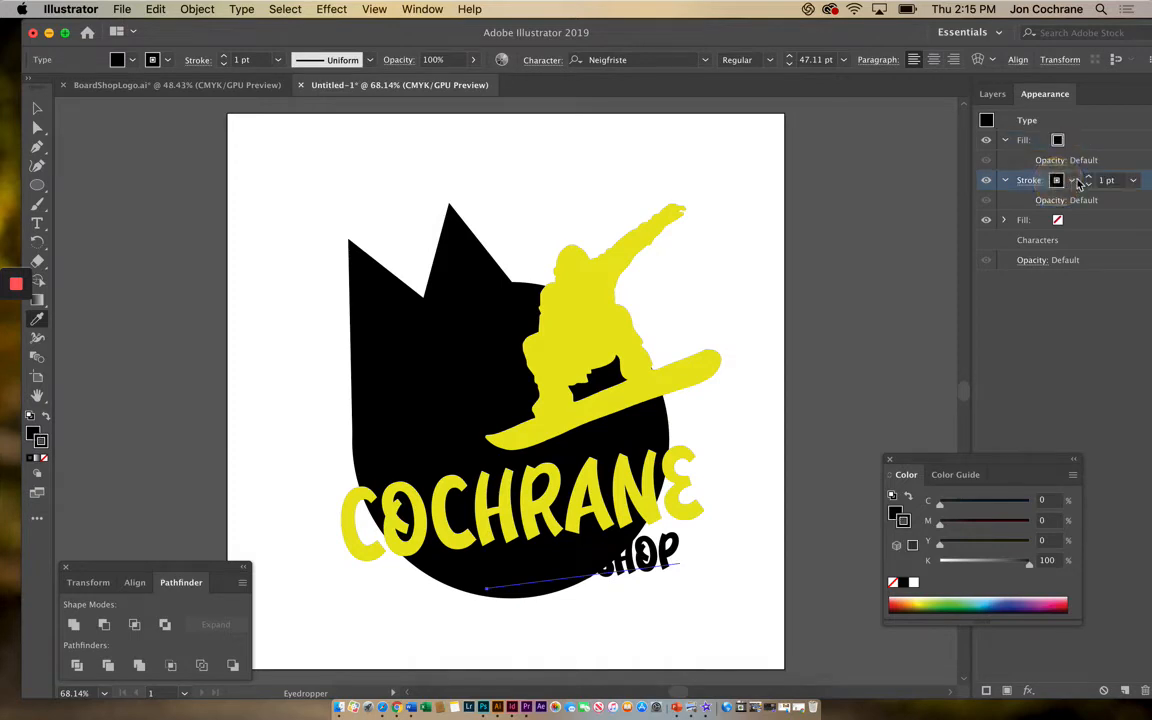
pyautogui.click(1090, 177)
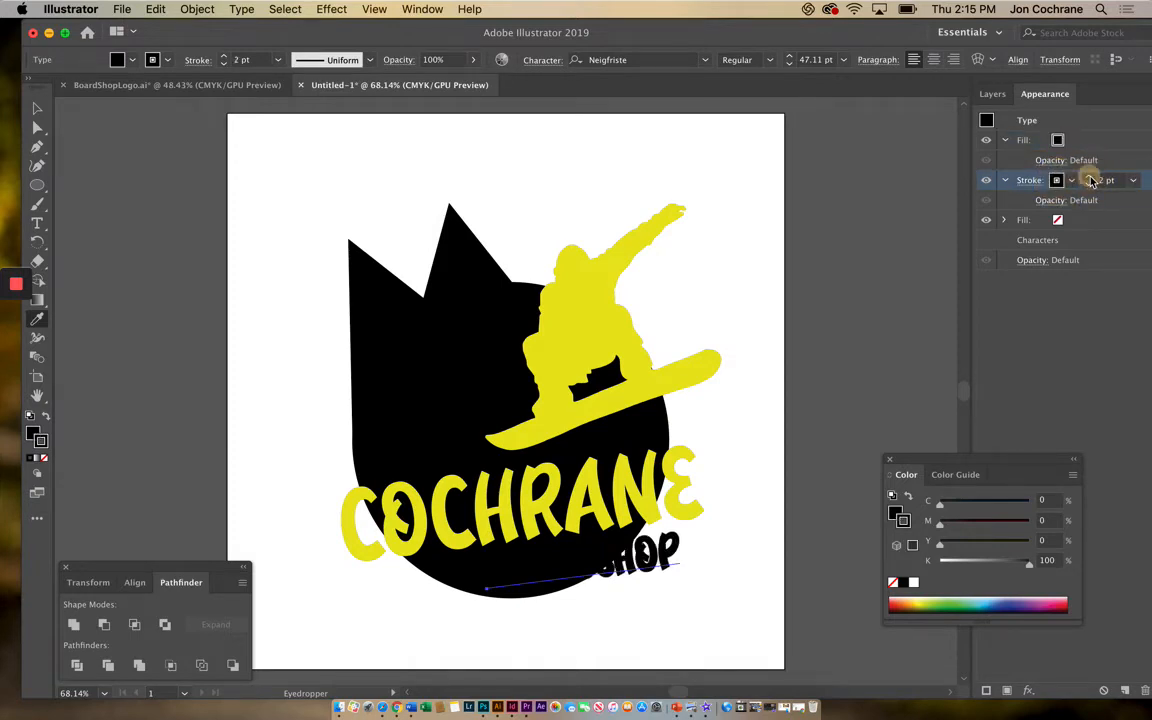
pyautogui.click(1090, 177)
pyautogui.click(1090, 177)
pyautogui.click(1090, 177)
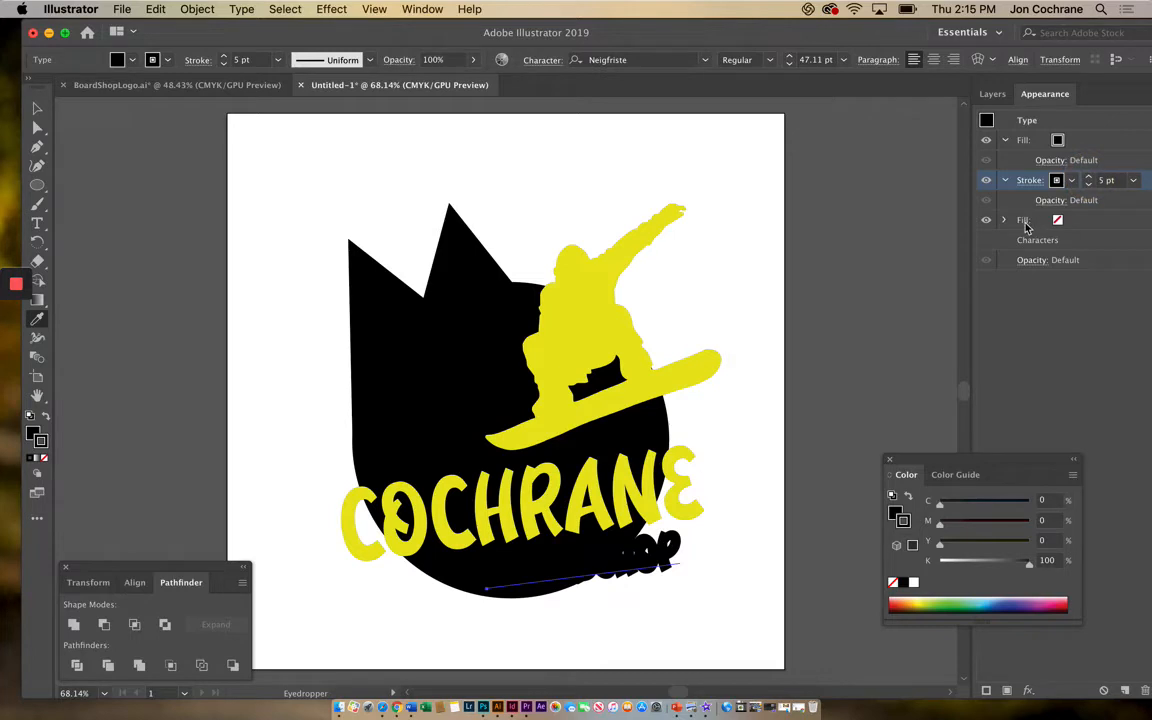
# Undo the stroke weight increases and the added black fill on the BOARDSHOP text
pyautogui.press('super+z')
pyautogui.press('super+z')
pyautogui.press('super+z')
pyautogui.press('super+z')
pyautogui.press('super+z')
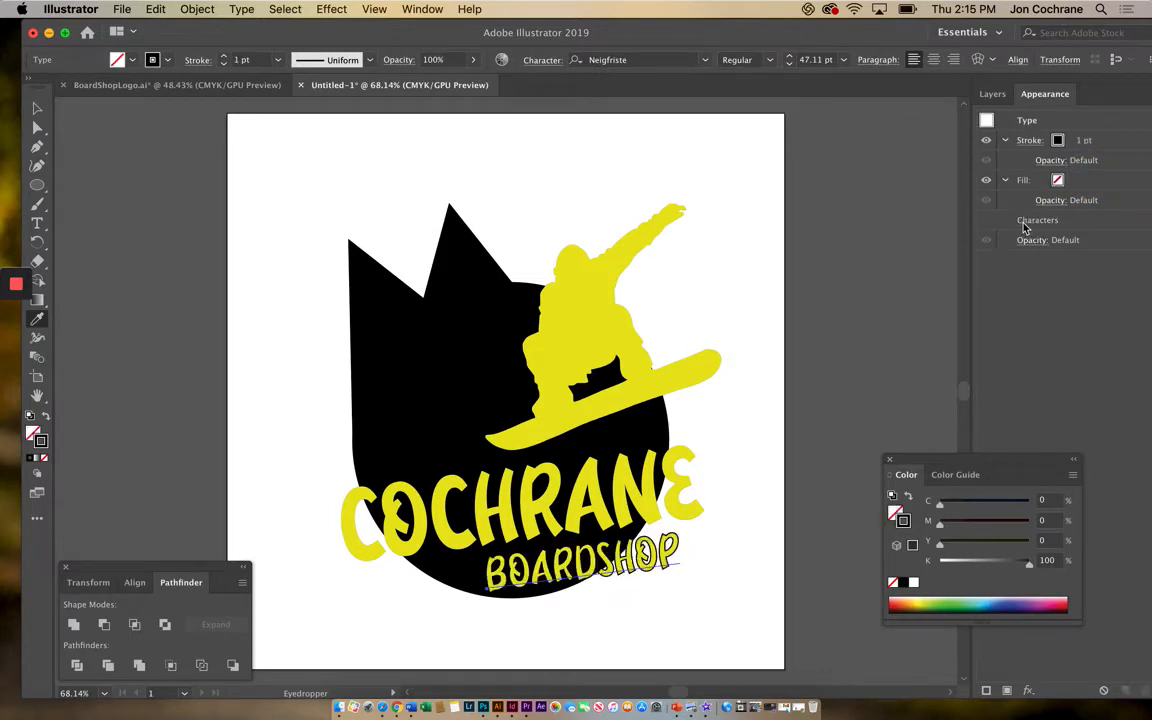
# Select the united black group on the Background layer and add a black stroke and a black fill to its appearance
pyautogui.click(992, 95)
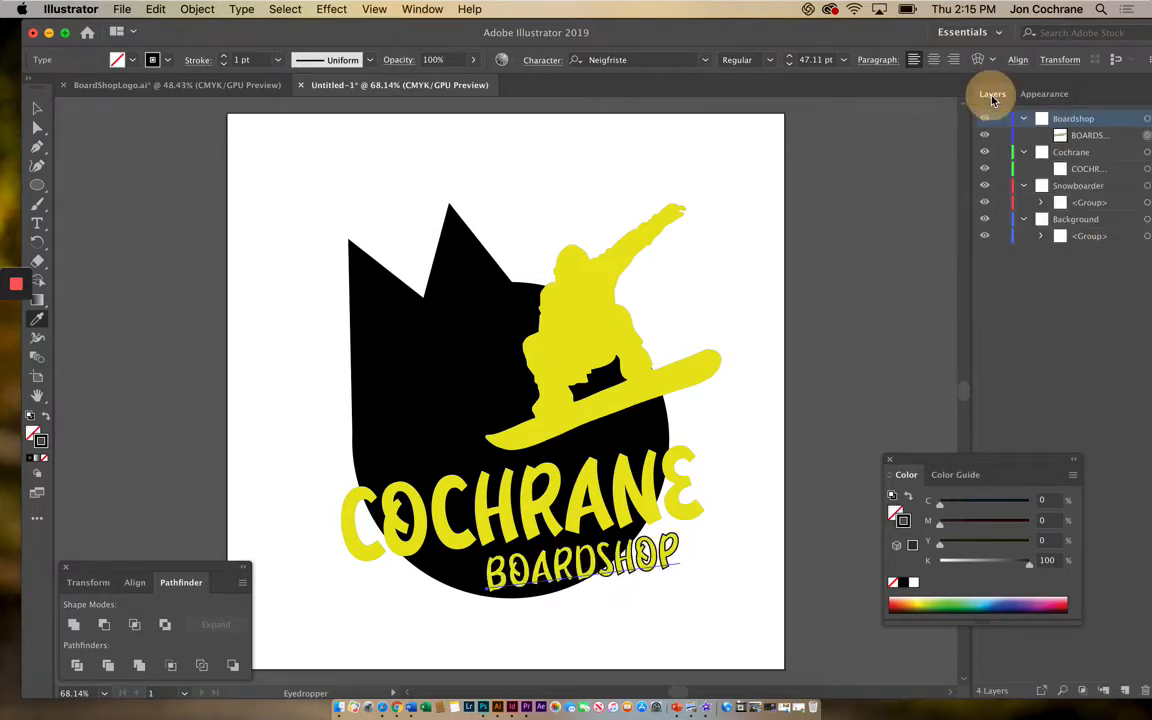
pyautogui.click(1074, 219)
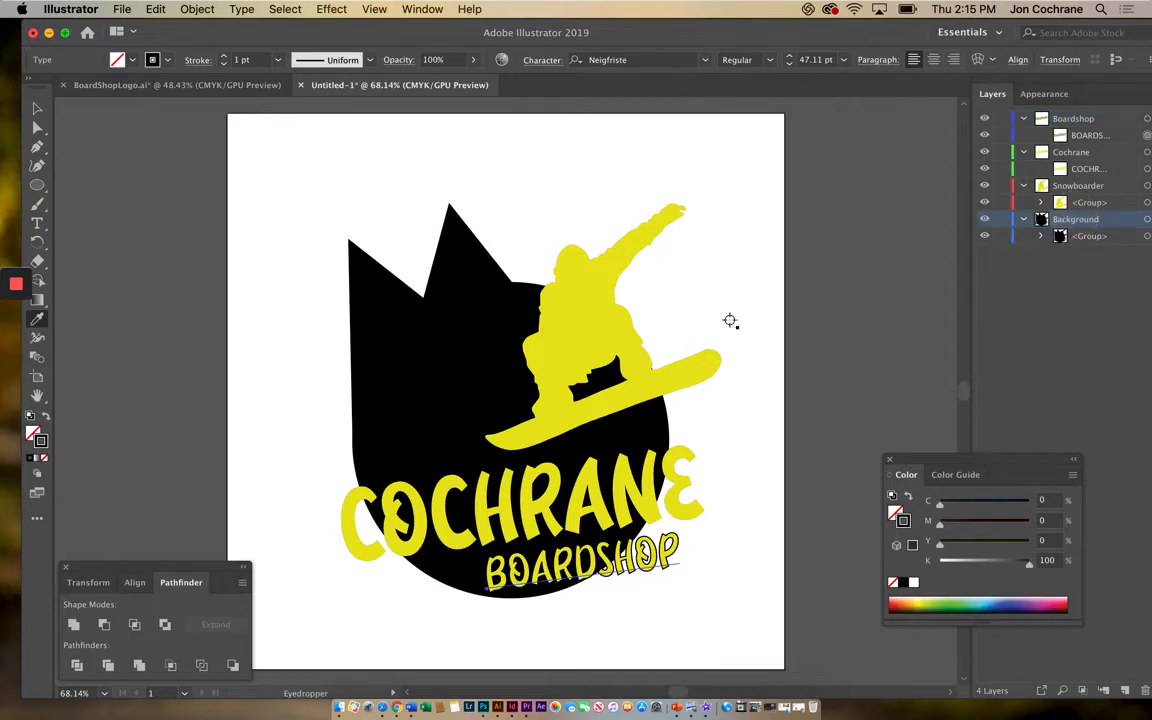
pyautogui.click(37, 107)
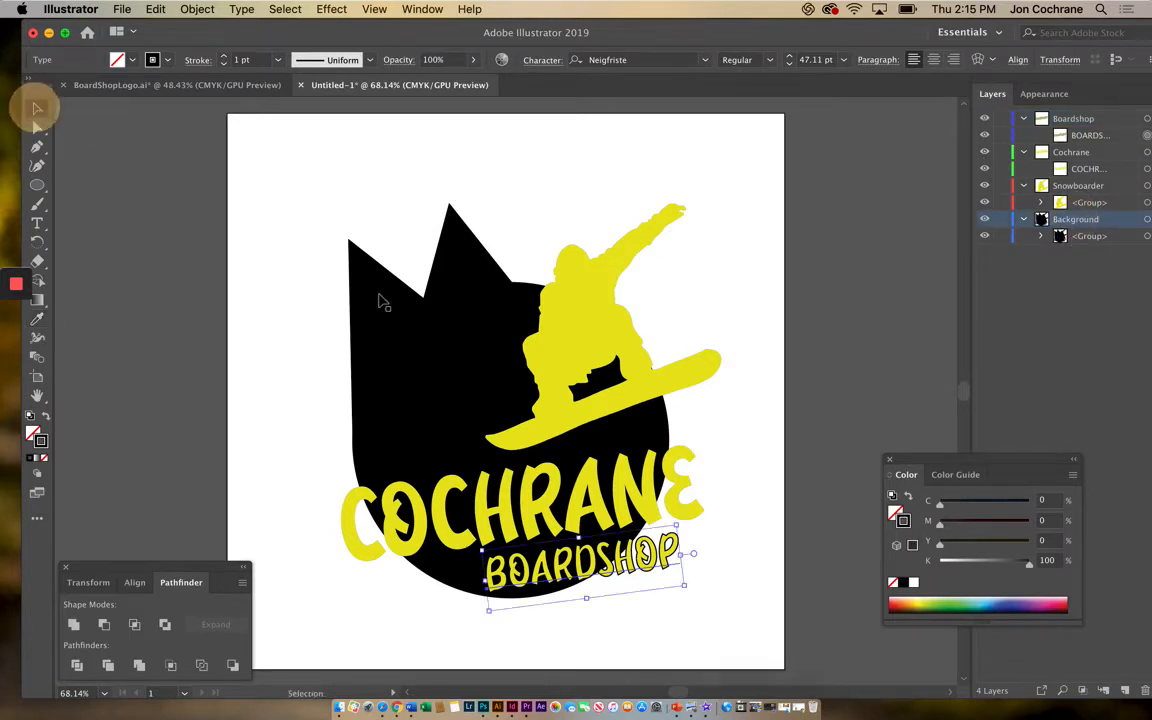
pyautogui.click(476, 308)
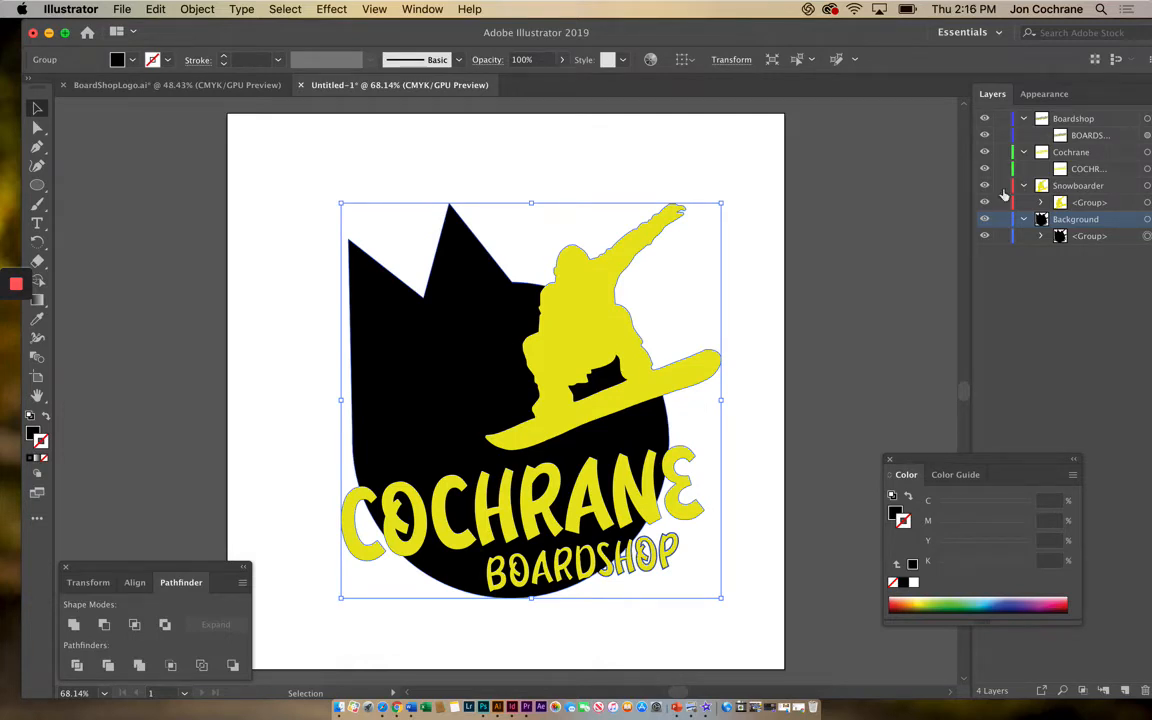
pyautogui.click(1044, 93)
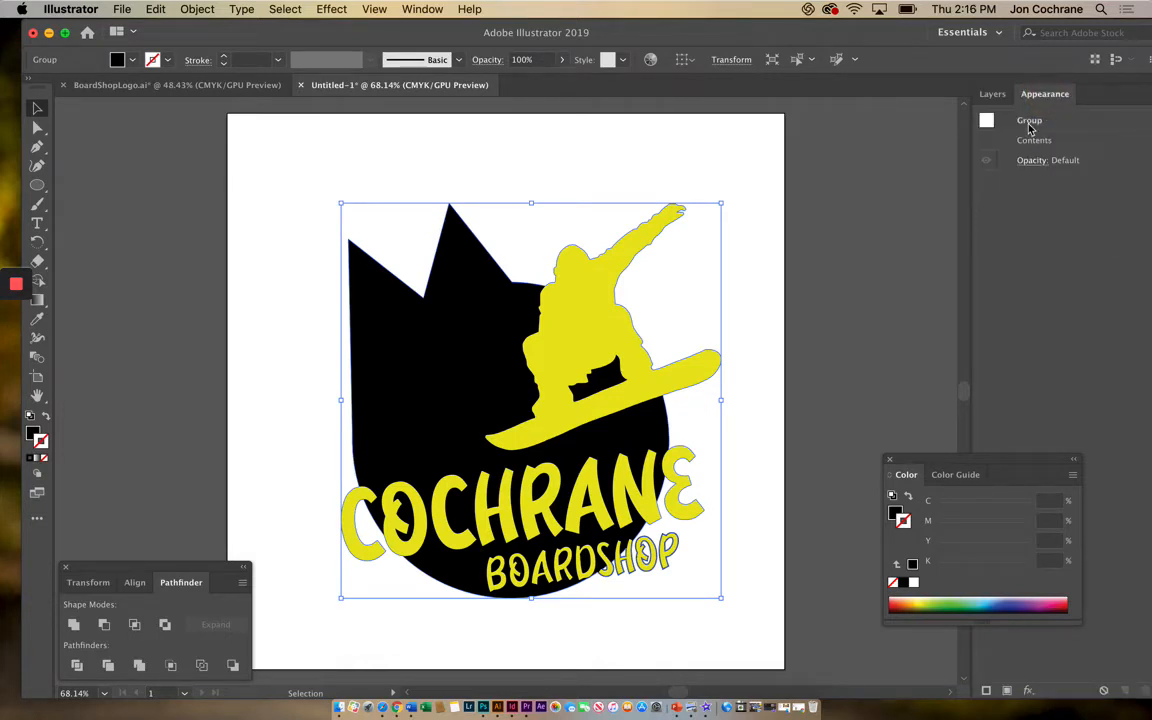
pyautogui.click(1007, 690)
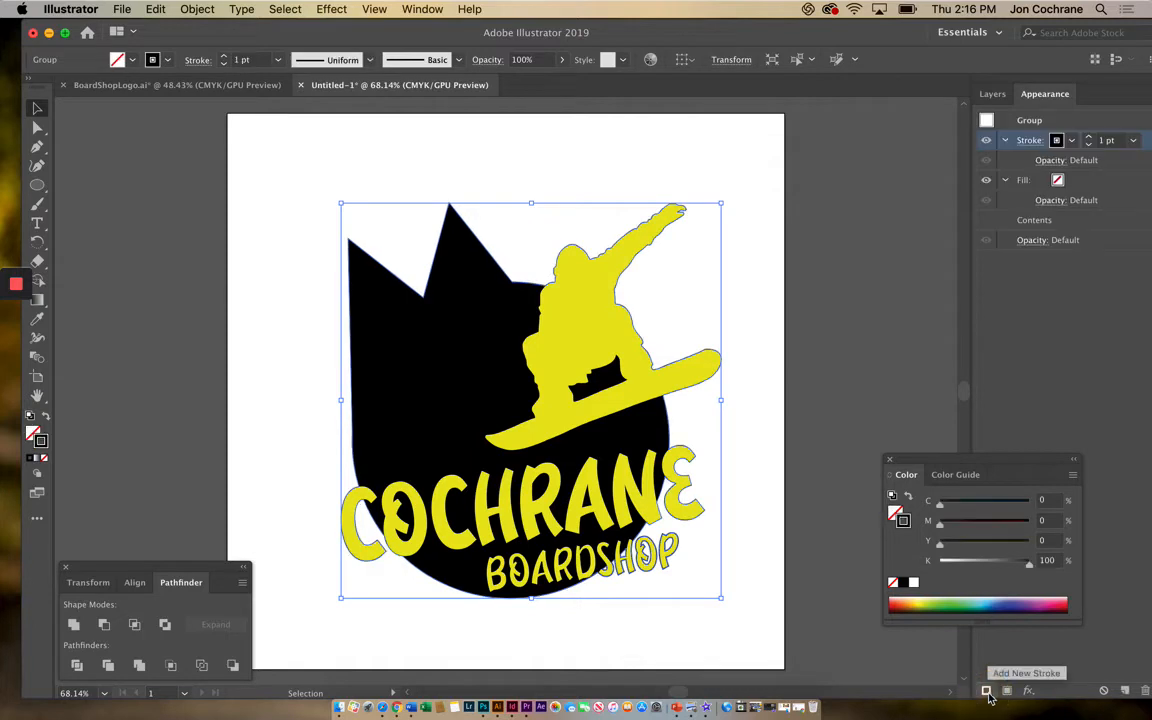
pyautogui.click(1008, 691)
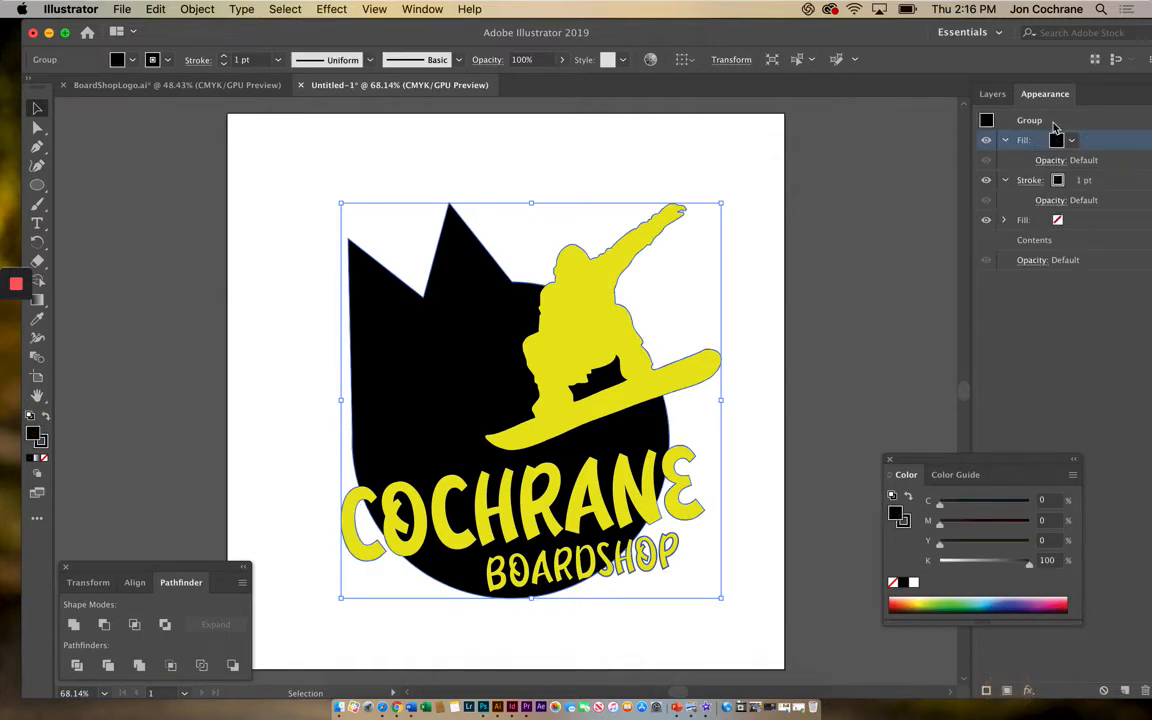
# Set the background group's black stroke weight to 10 pt
pyautogui.click(1058, 185)
pyautogui.click(1091, 178)
pyautogui.click(1091, 178)
pyautogui.click(1091, 178)
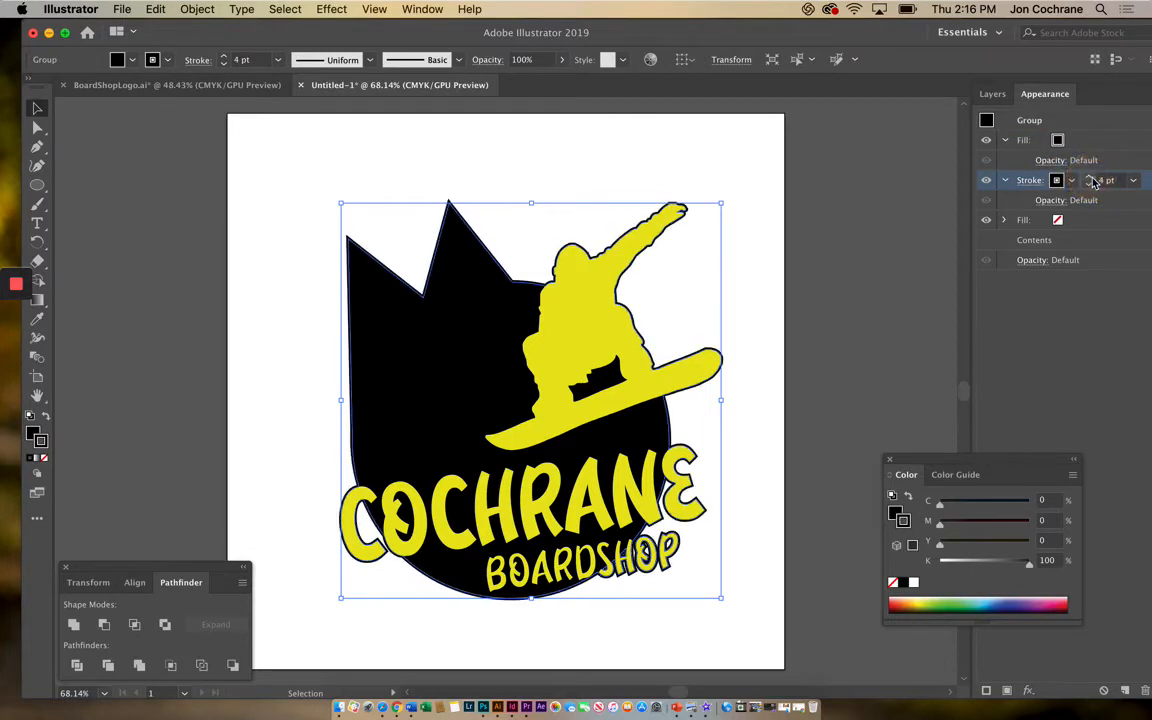
pyautogui.click(1093, 179)
pyautogui.click(1093, 179)
pyautogui.click(1093, 179)
pyautogui.click(1093, 179)
pyautogui.click(1093, 179)
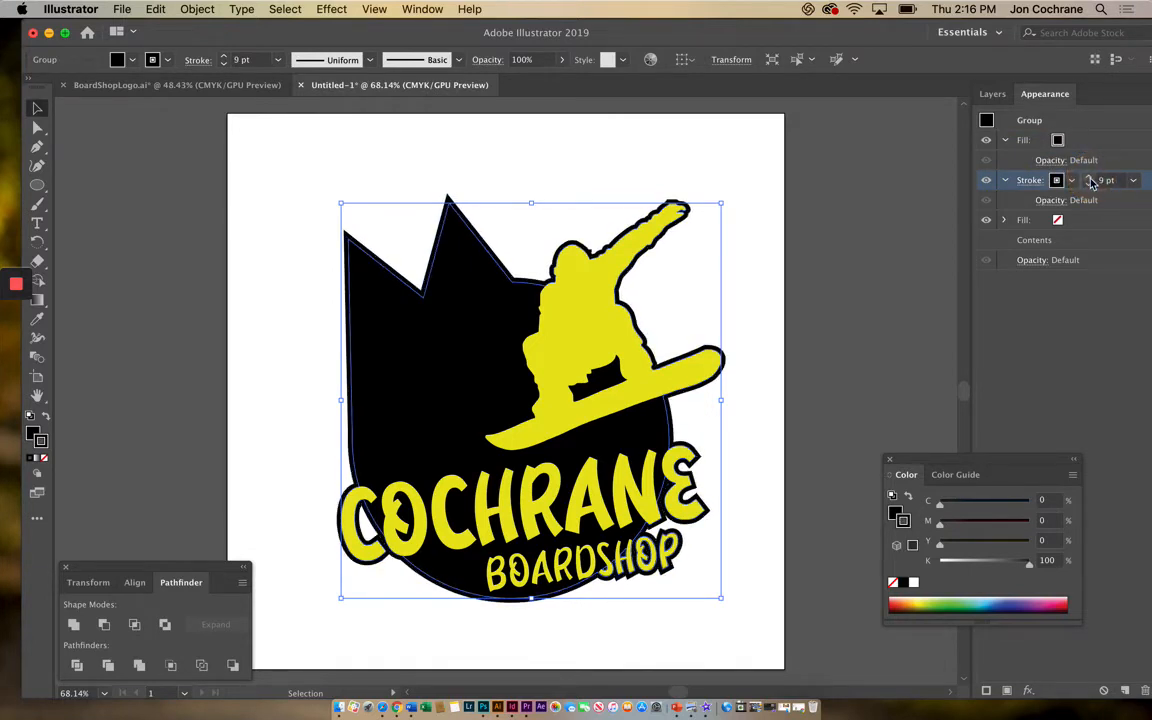
pyautogui.click(1089, 185)
pyautogui.click(1089, 178)
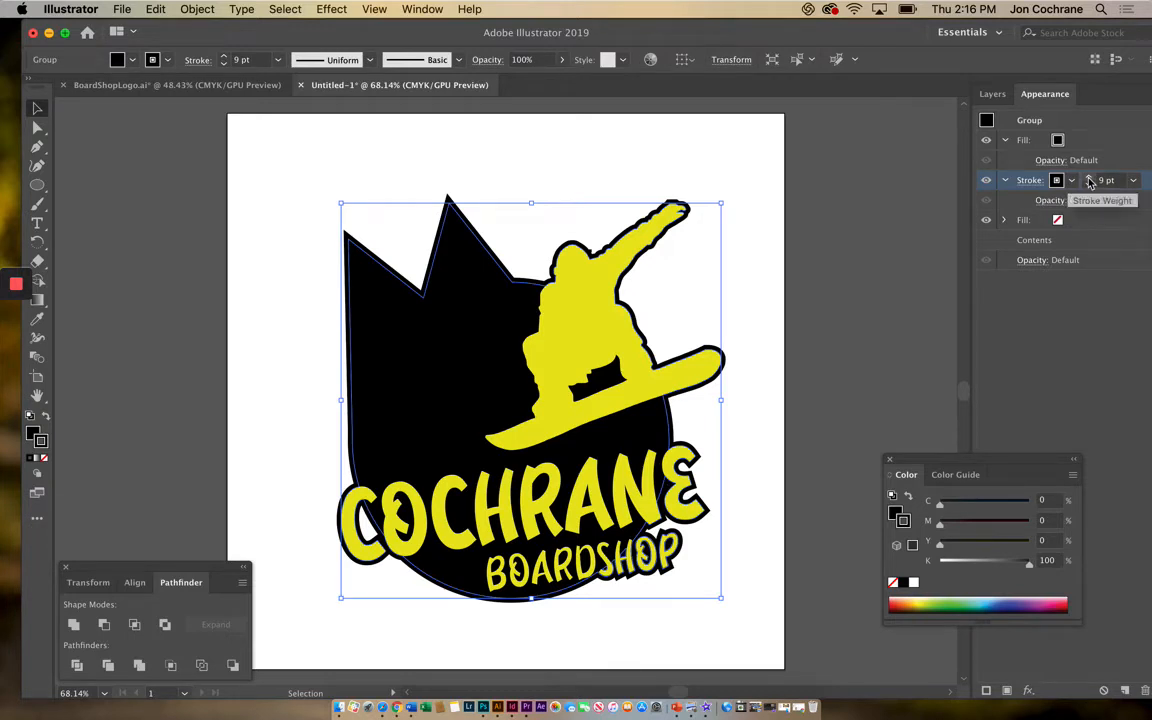
pyautogui.click(1090, 178)
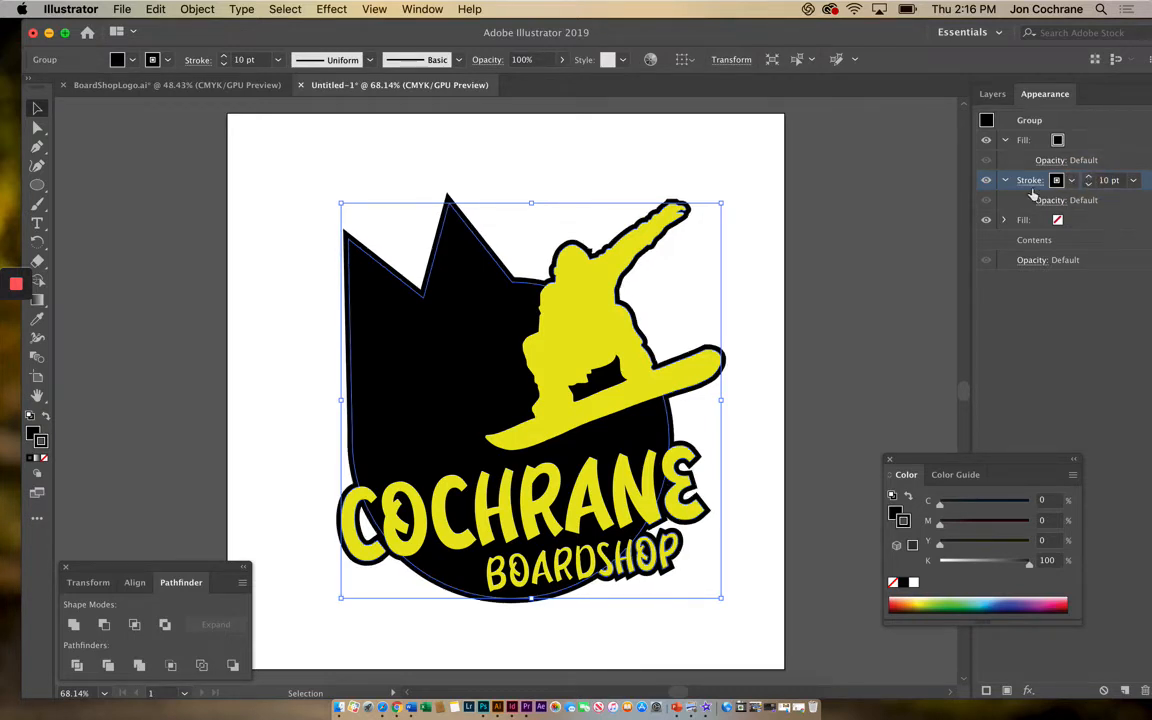
# Add a second 10 pt stroke to the background group and colour the upper stroke cyan (C 100)
pyautogui.click(985, 690)
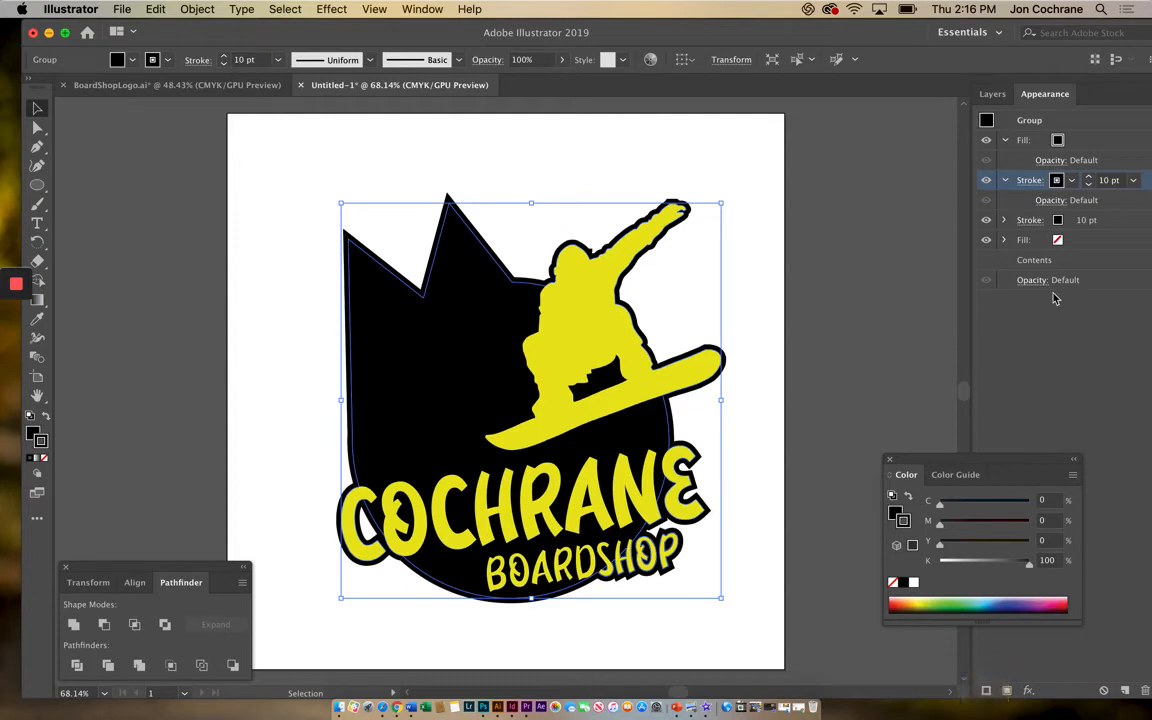
pyautogui.click(1083, 225)
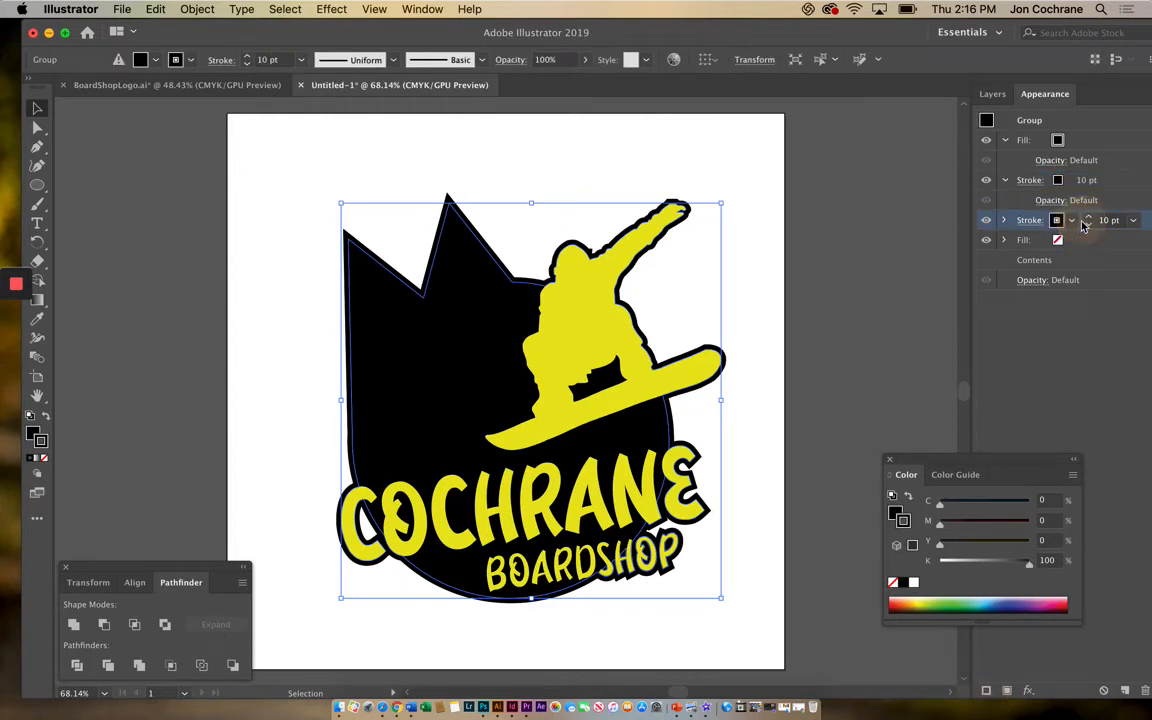
pyautogui.click(1084, 184)
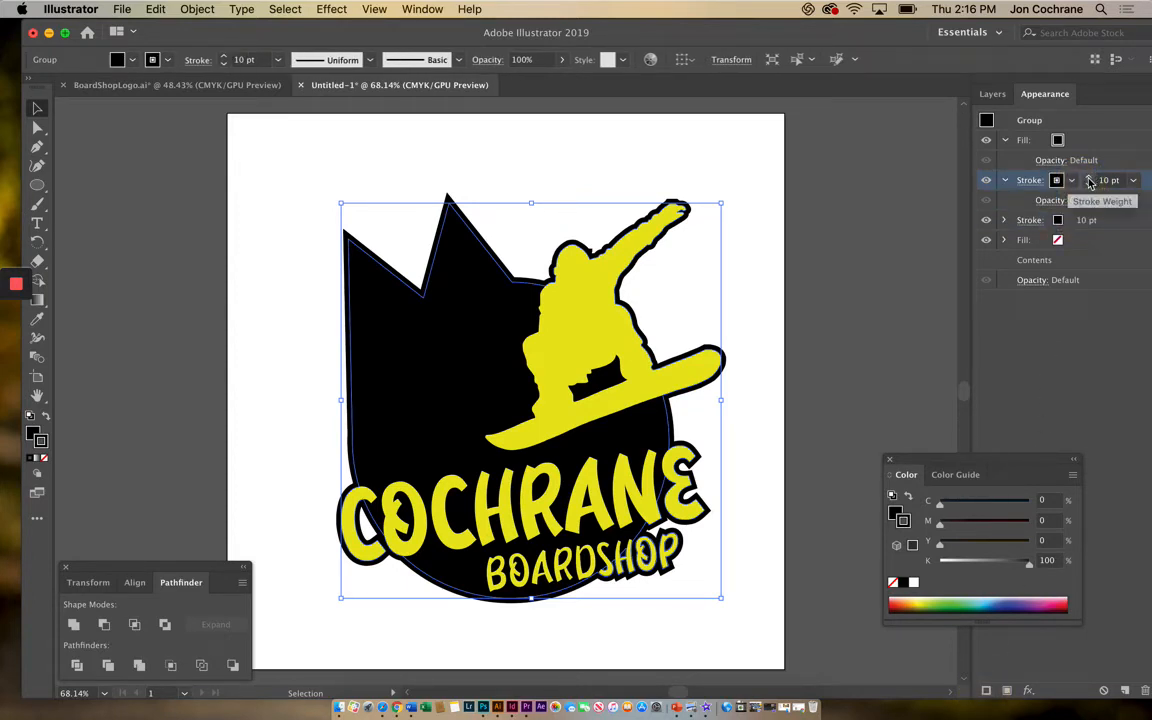
pyautogui.click(1057, 182)
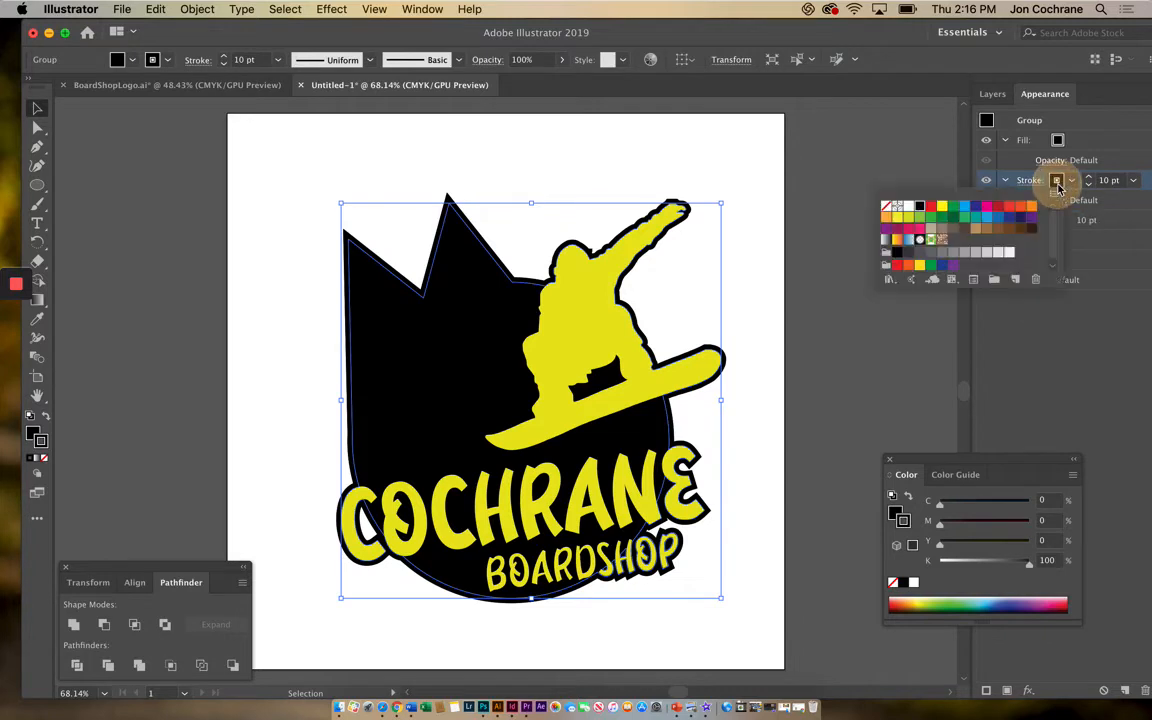
pyautogui.click(966, 211)
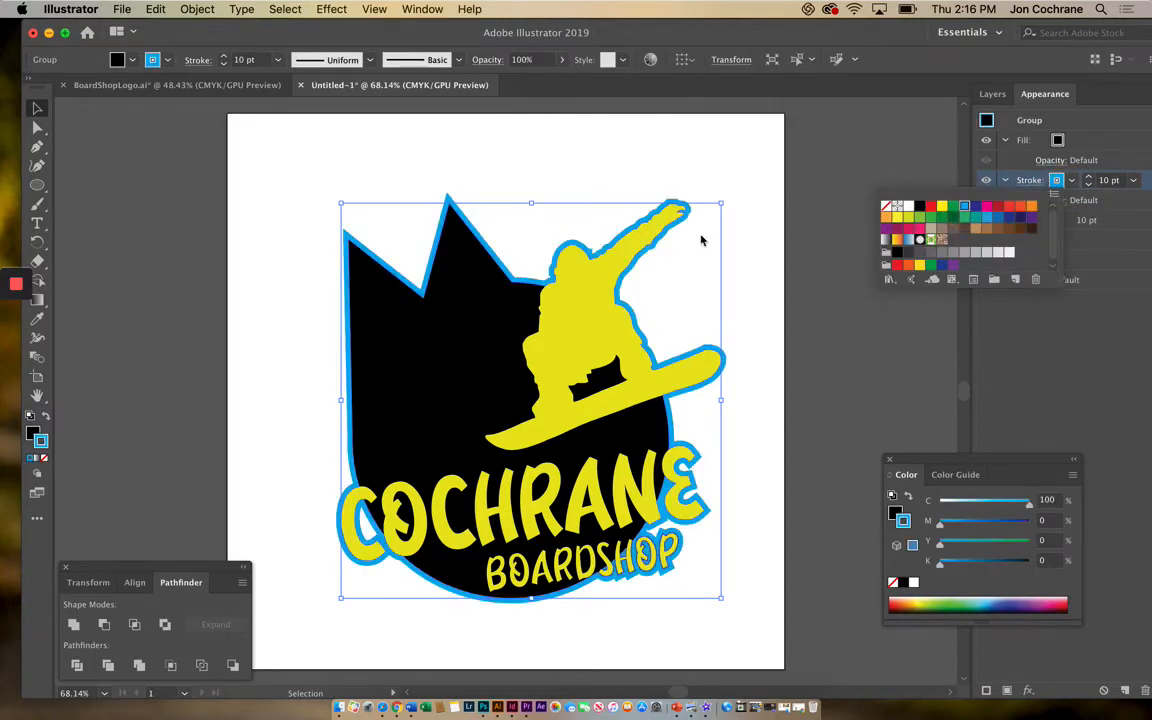
# Set the background group's cyan stroke weight to 14 pt
pyautogui.click(1106, 218)
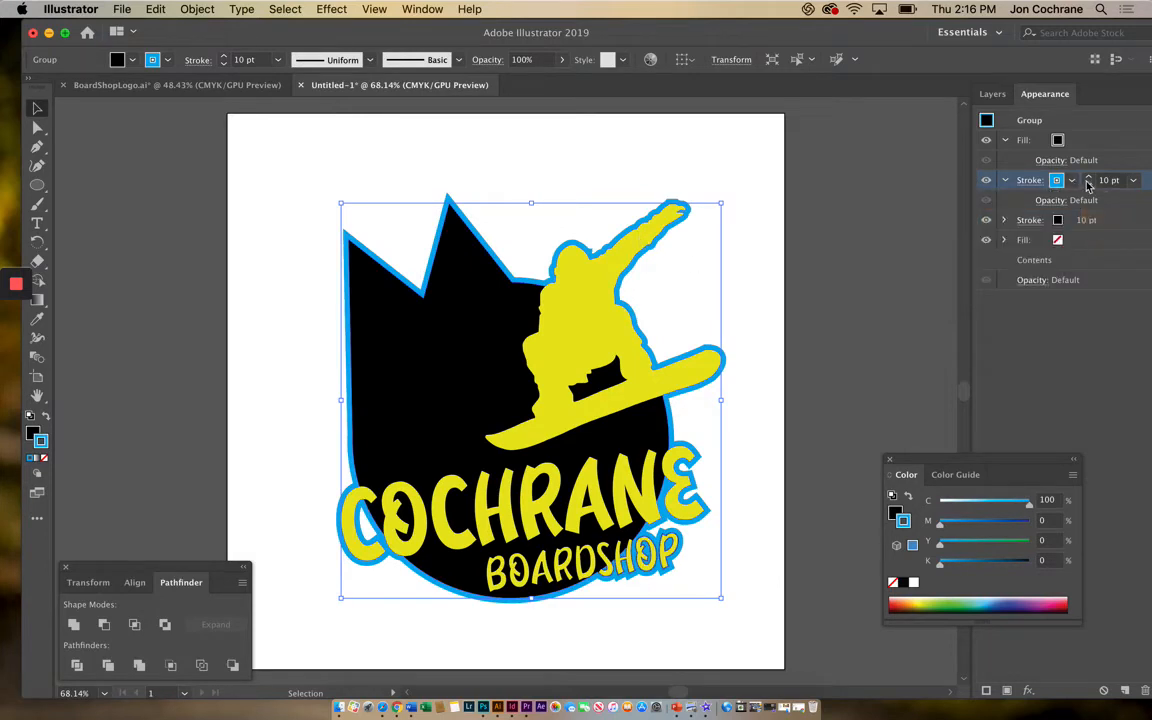
pyautogui.click(1090, 181)
pyautogui.click(1090, 181)
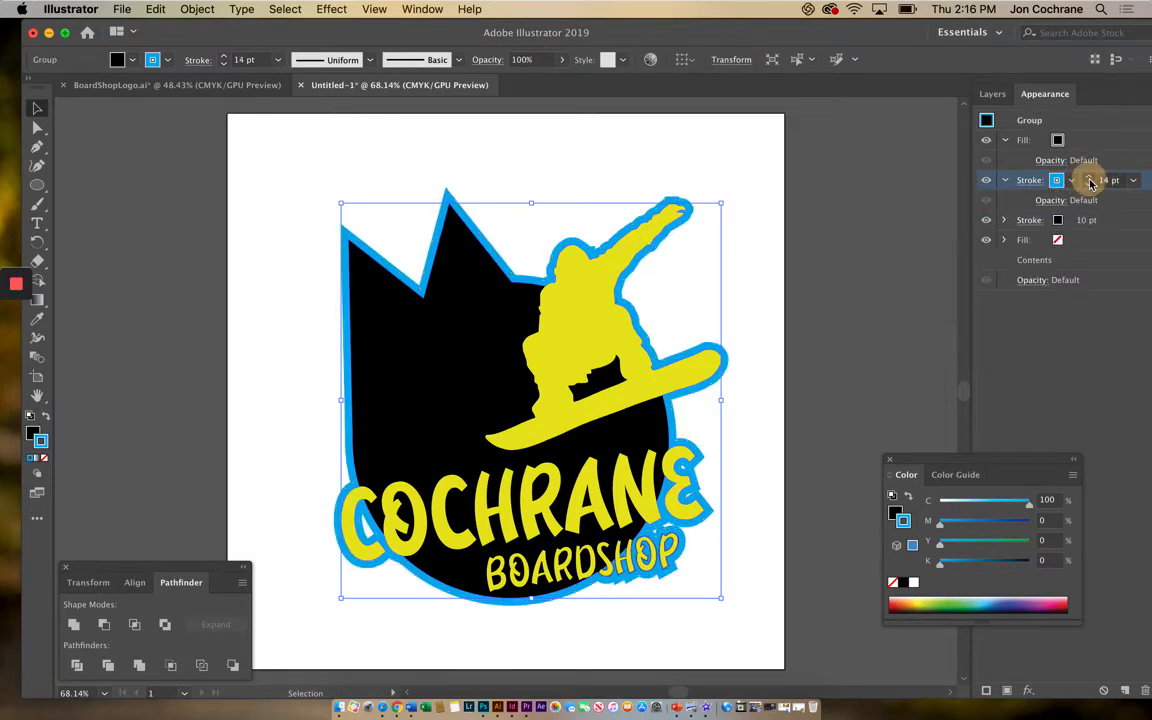
# Set the background group's cyan stroke weight to 20 pt
pyautogui.click(1090, 181)
pyautogui.click(1090, 181)
pyautogui.click(1090, 181)
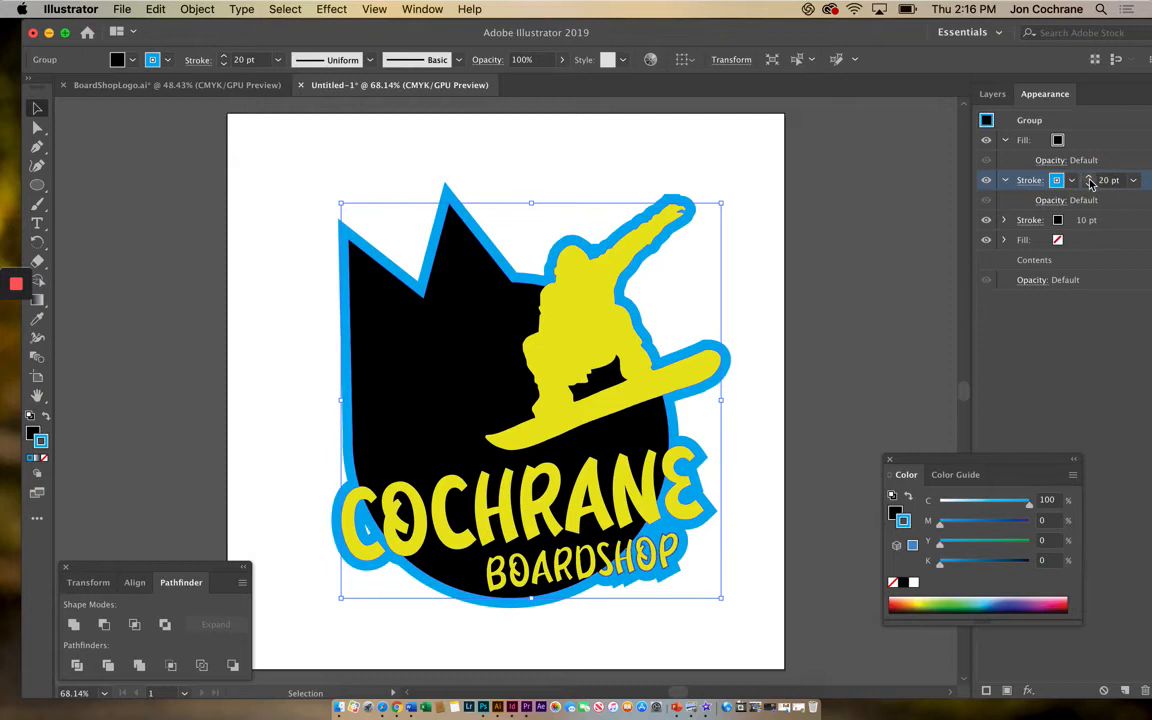
# Move the background group's black stroke above the cyan stroke in the appearance order and deselect the artwork
pyautogui.click(1036, 225)
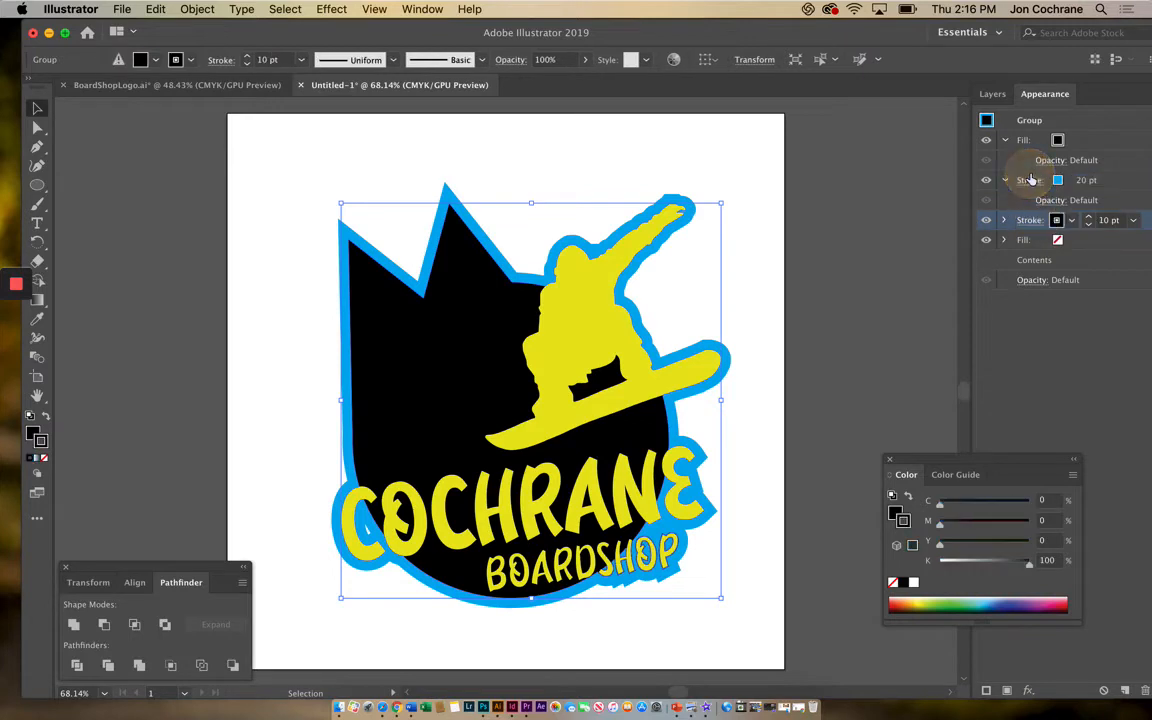
pyautogui.click(1033, 185)
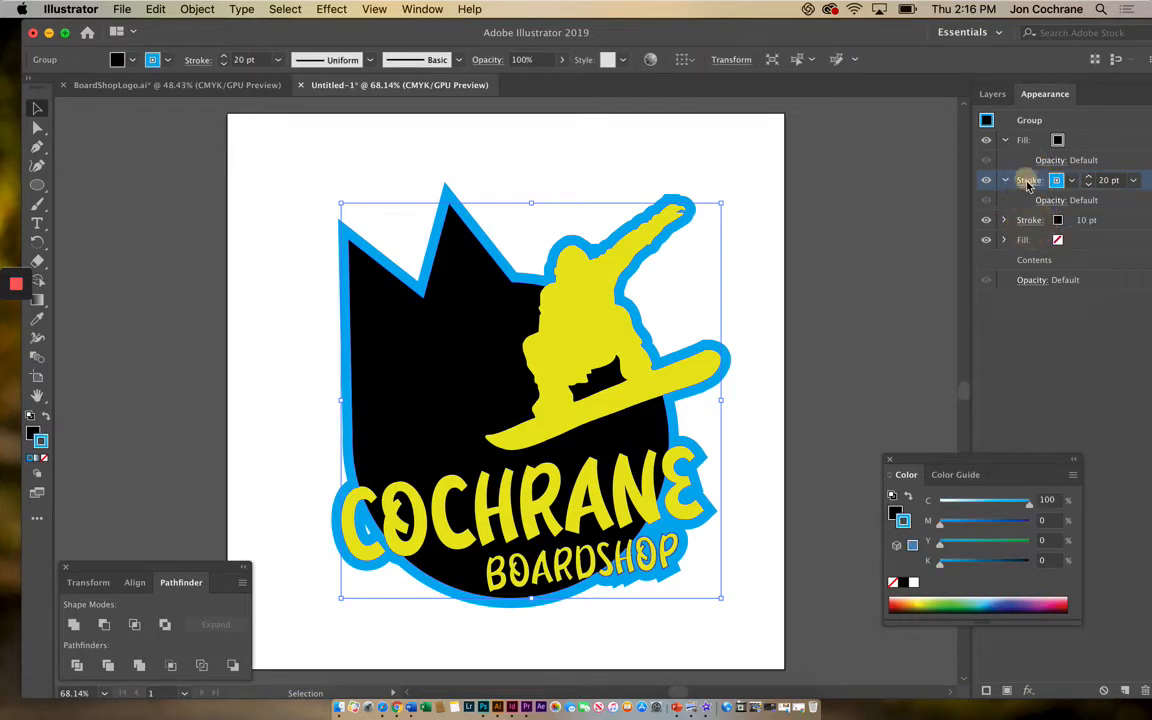
pyautogui.click(1033, 224)
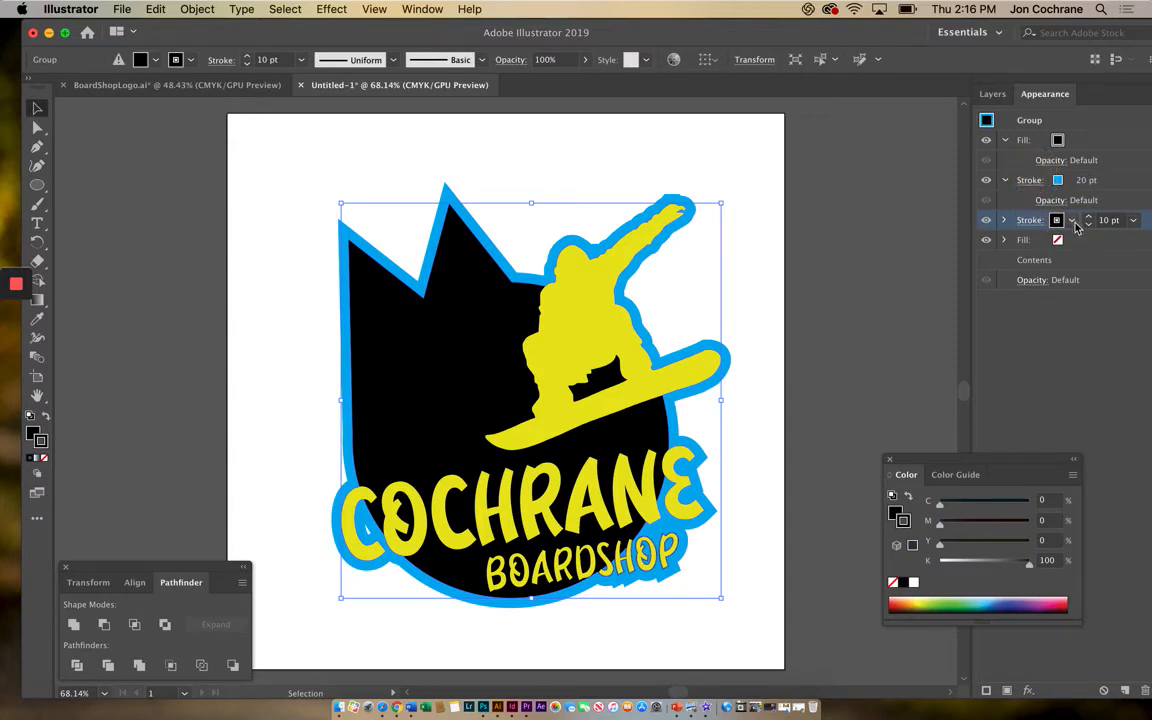
pyautogui.moveTo(1143, 163); pyautogui.dragTo(1137, 175)
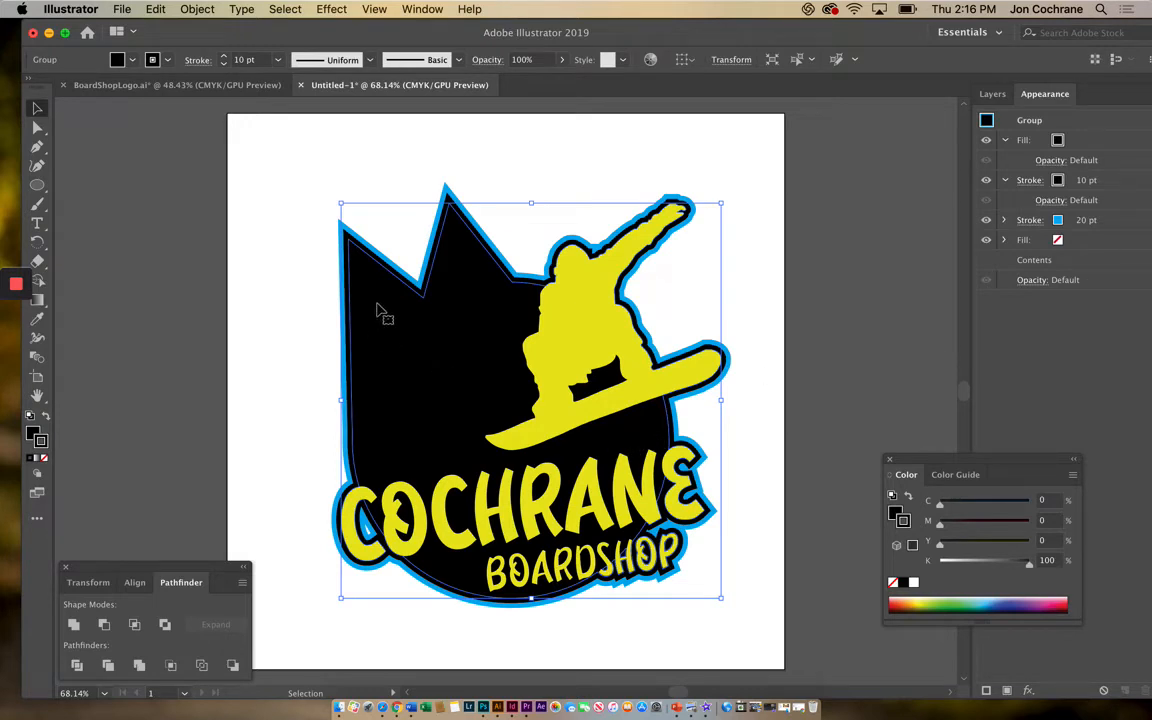
pyautogui.click(1089, 177)
pyautogui.click(1089, 184)
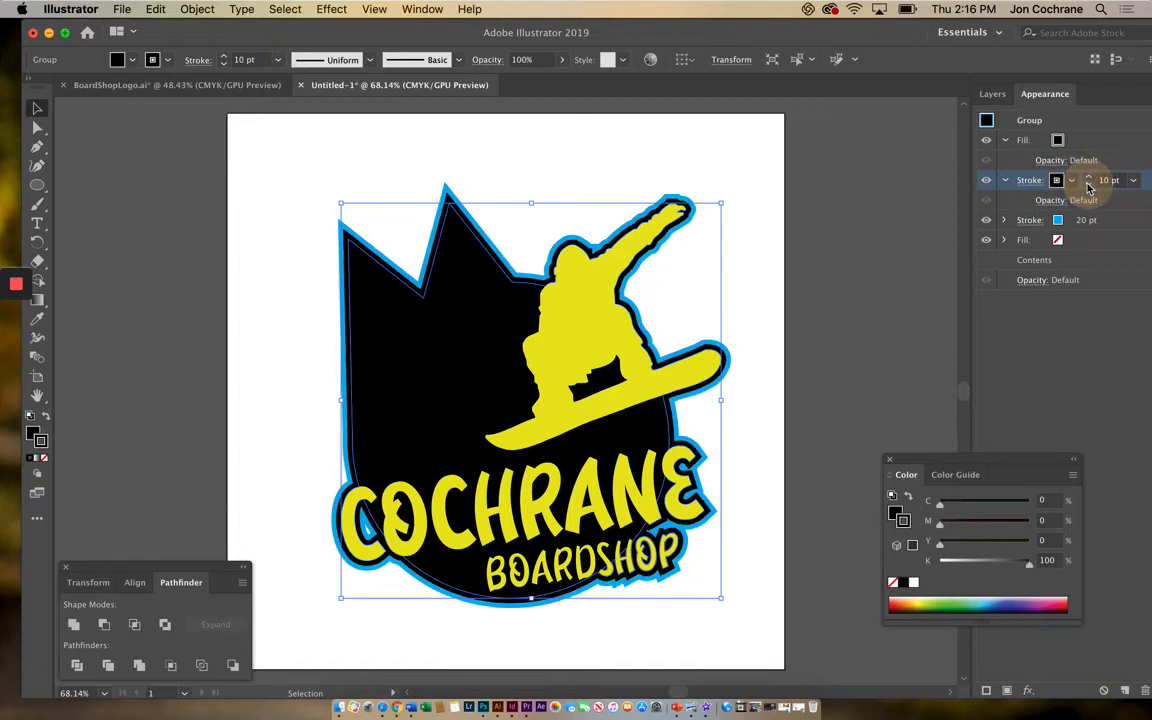
pyautogui.click(1052, 222)
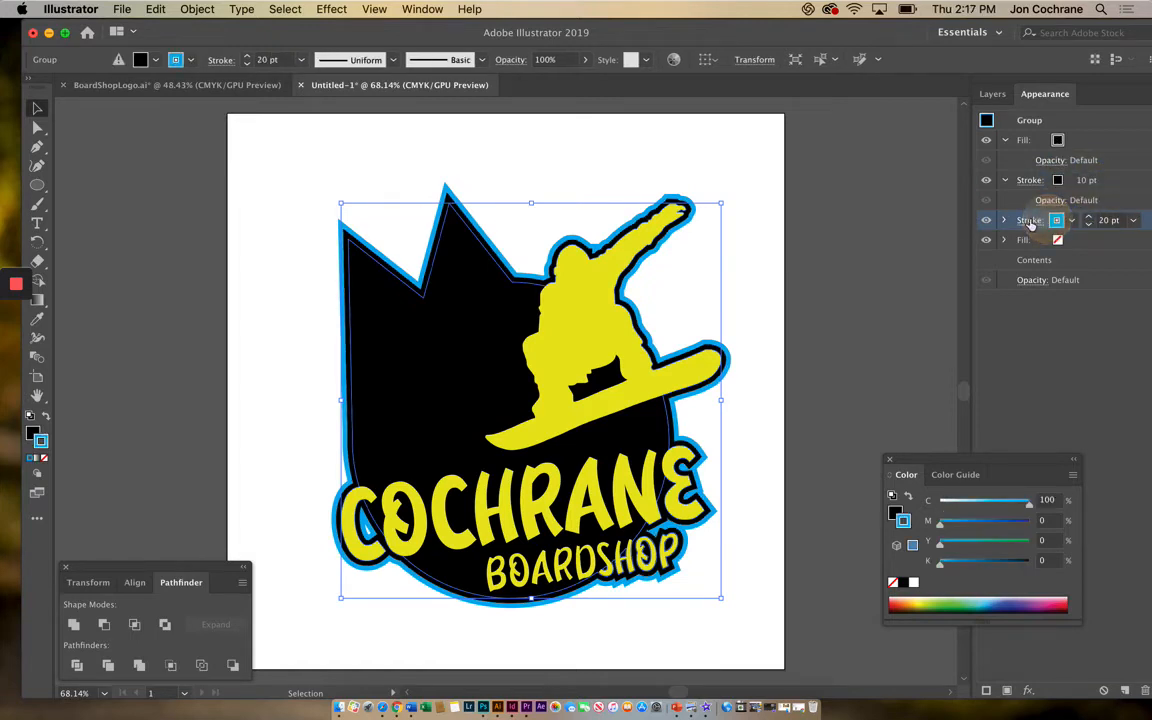
pyautogui.click(795, 316)
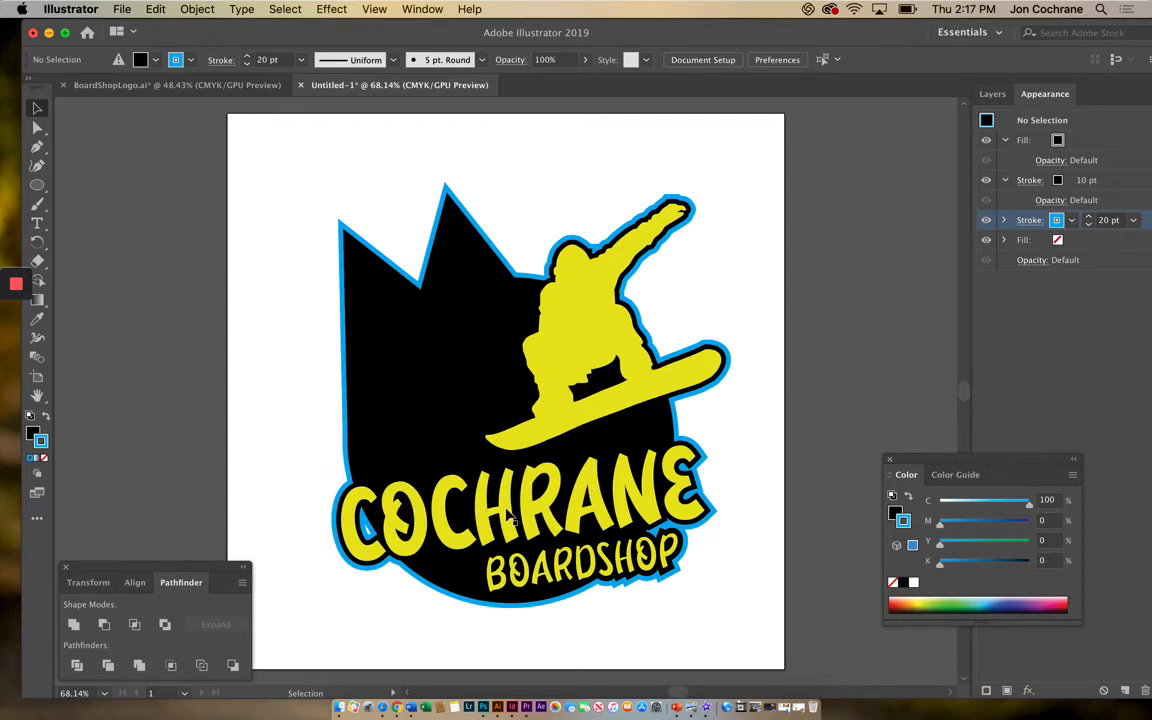
# Add a stroke and fill to the large upper shop-name text's appearance and colour the fill CMYK Yellow
pyautogui.click(508, 513)
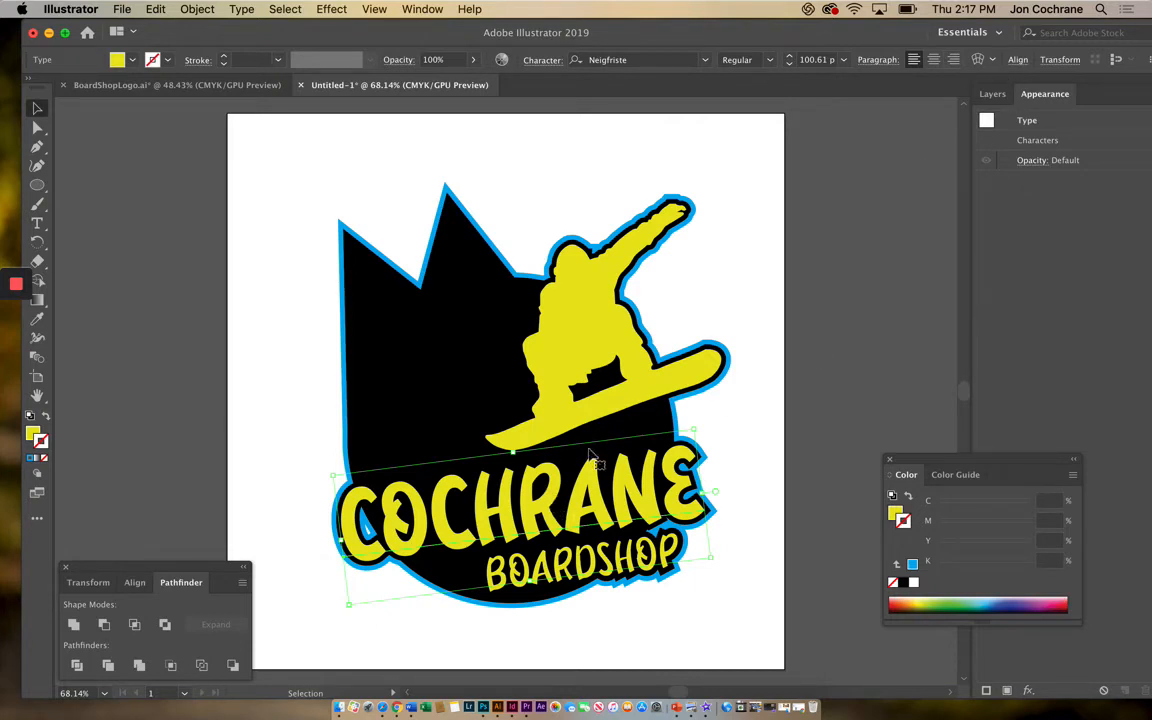
pyautogui.click(988, 691)
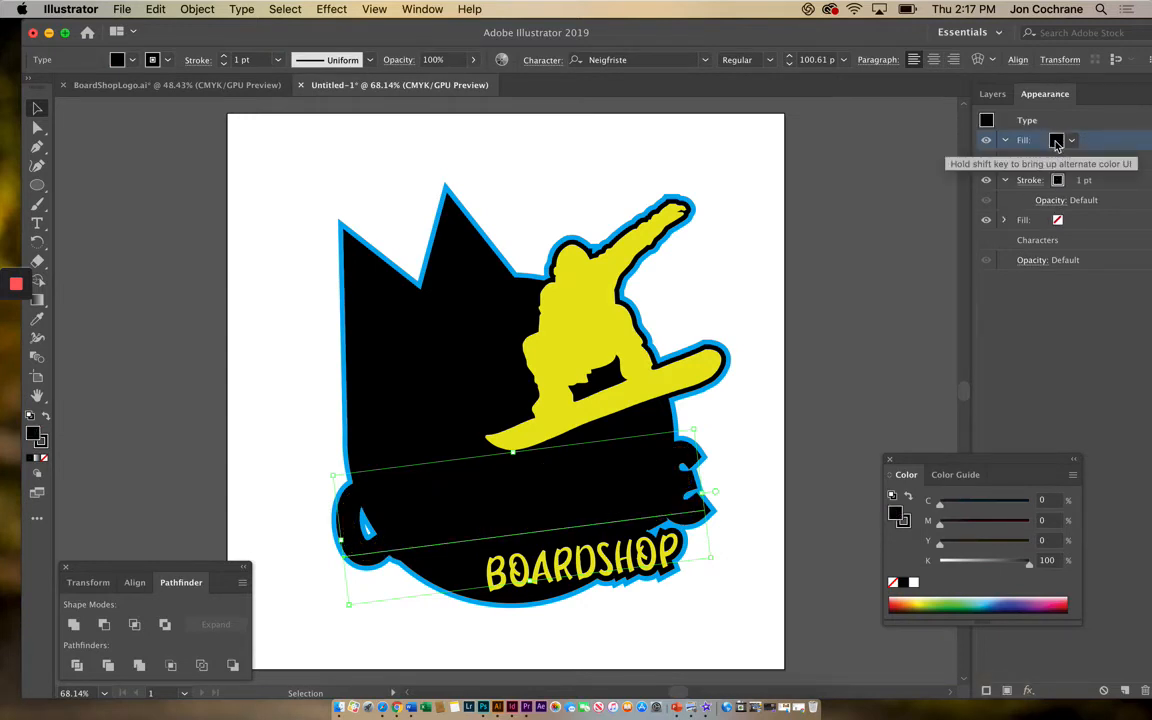
pyautogui.click(1056, 142)
pyautogui.click(941, 166)
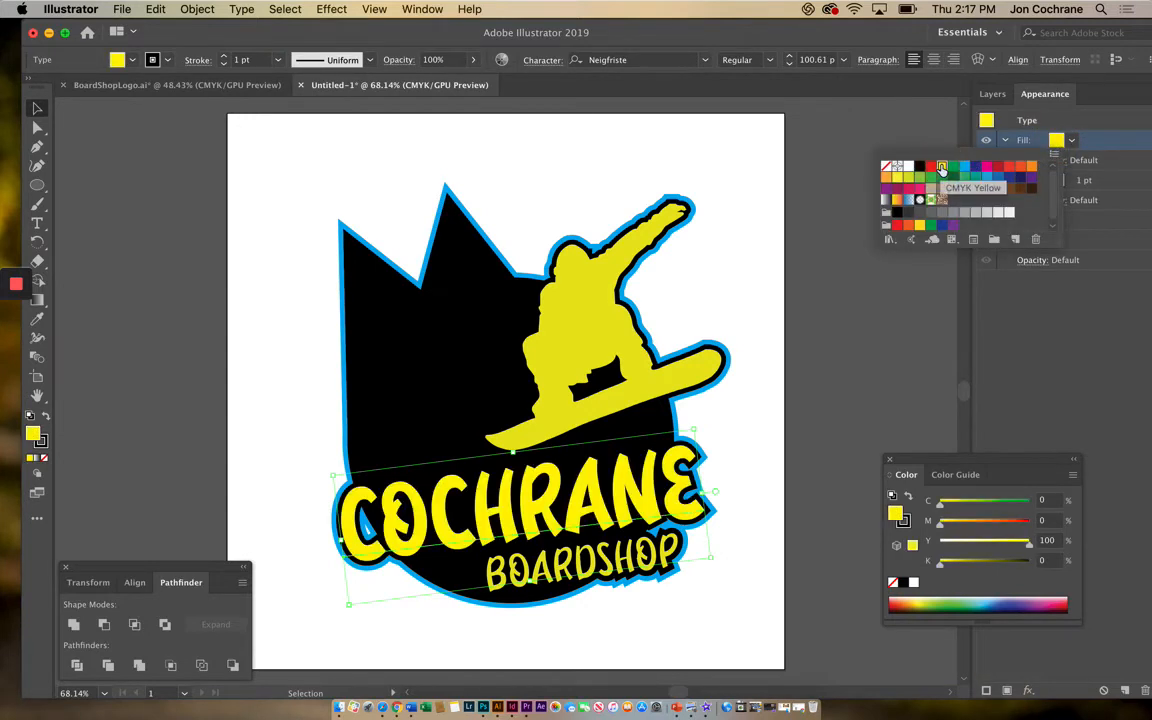
pyautogui.click(1082, 309)
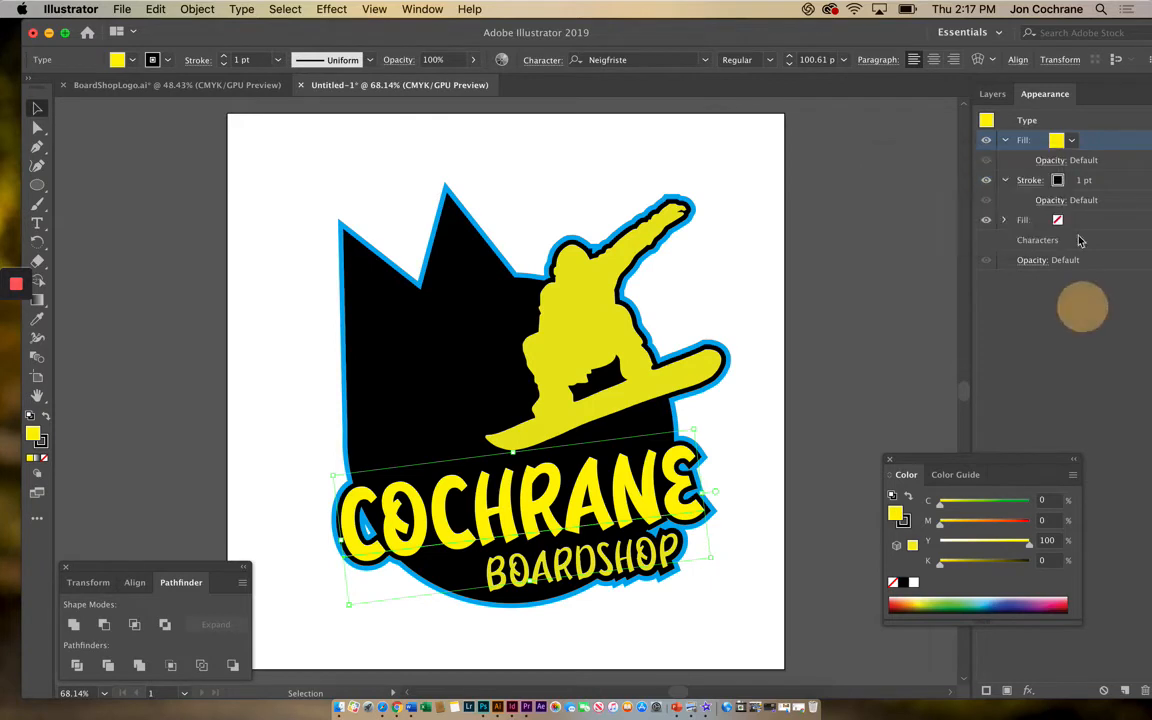
# Colour the large shop-name text's stroke cyan (C 100) and set its weight to 7 pt
pyautogui.click(1057, 181)
pyautogui.click(1057, 181)
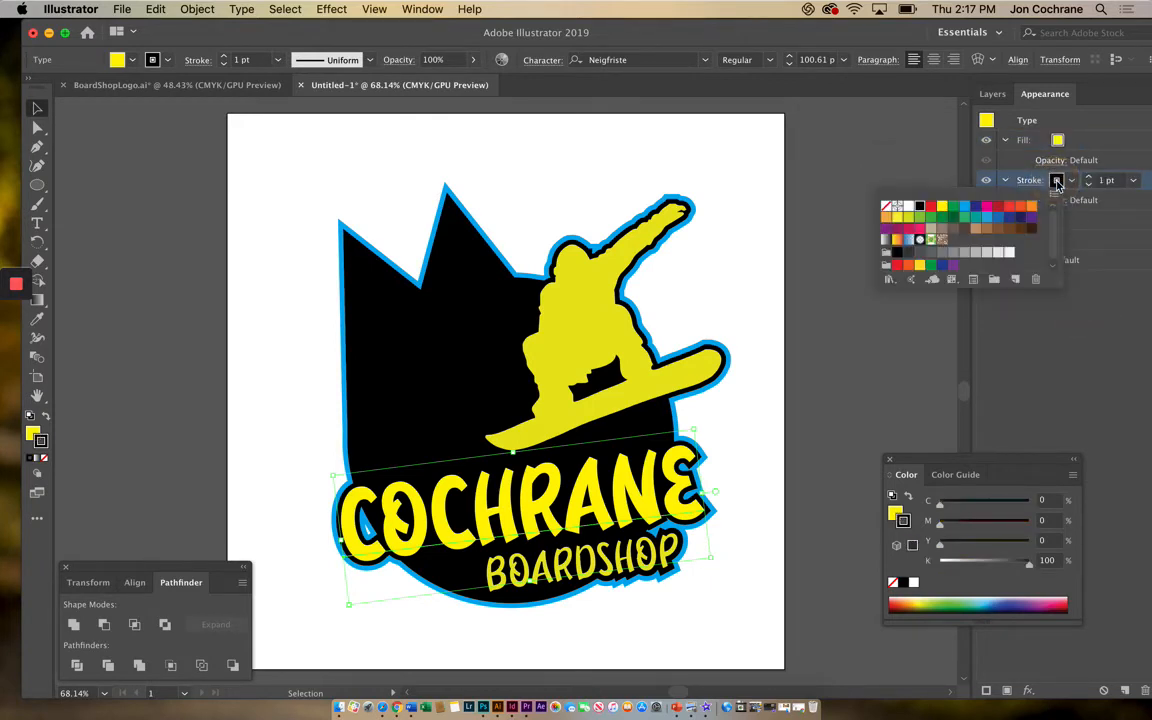
pyautogui.click(964, 206)
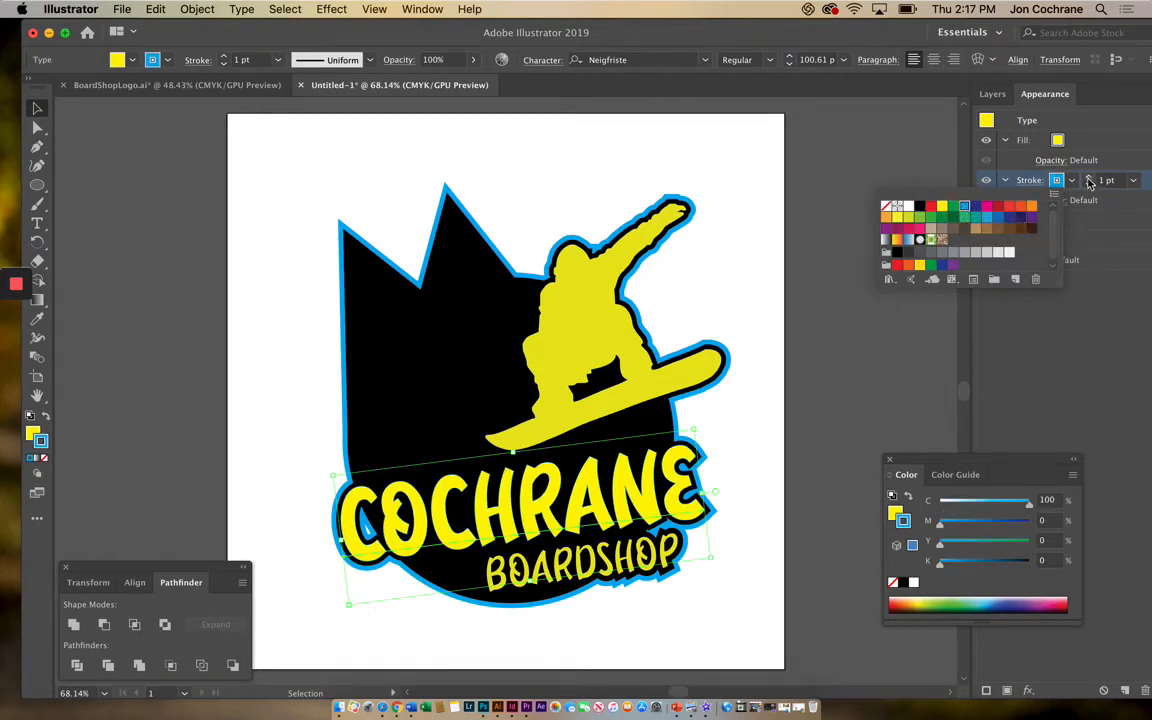
pyautogui.click(1090, 181)
pyautogui.click(1090, 181)
pyautogui.click(1090, 181)
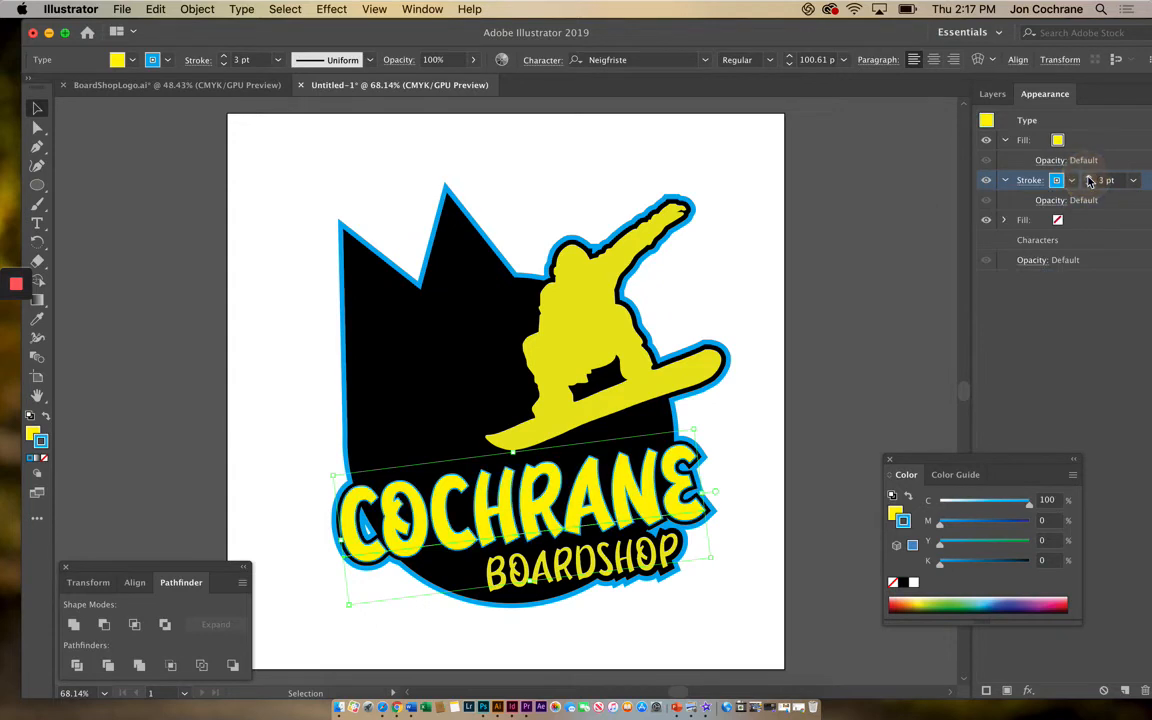
pyautogui.click(1090, 181)
pyautogui.click(1090, 181)
pyautogui.click(1090, 181)
pyautogui.click(1090, 181)
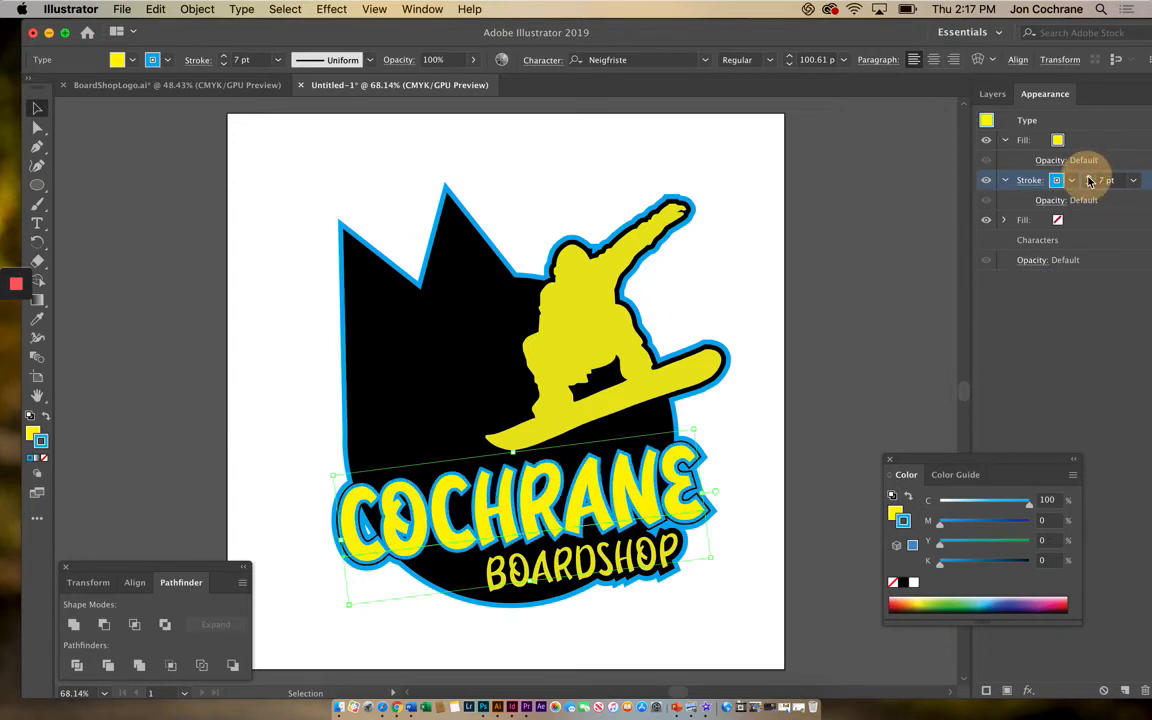
pyautogui.click(1090, 181)
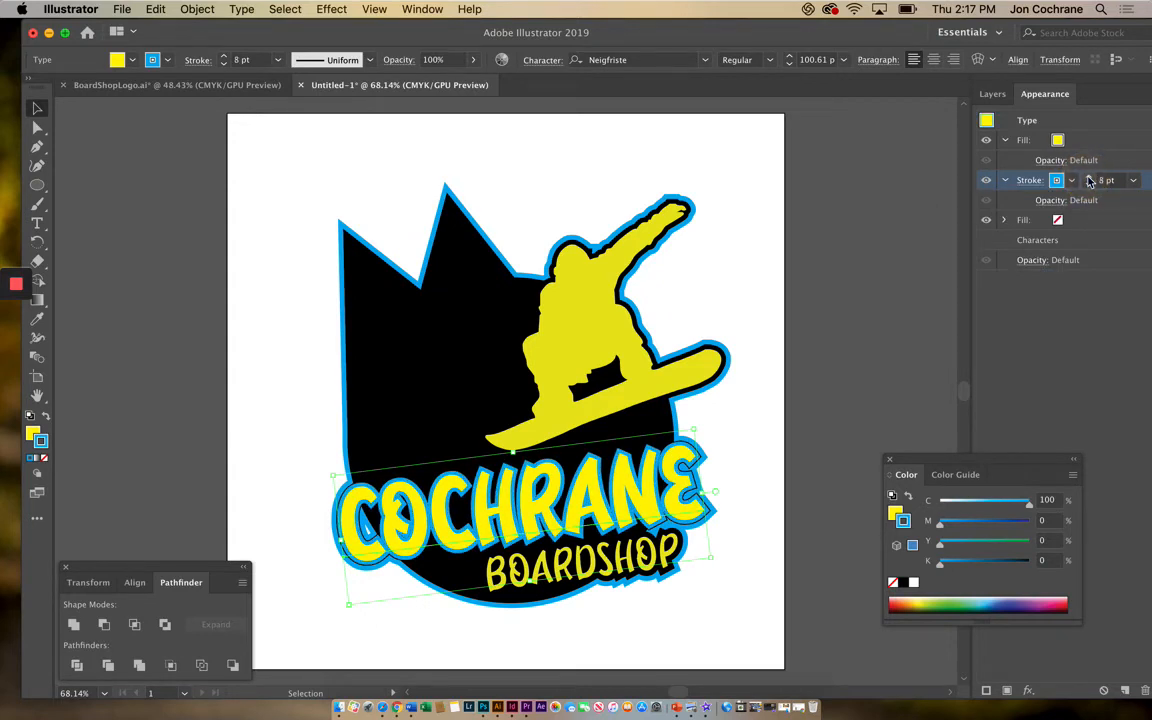
pyautogui.click(1088, 186)
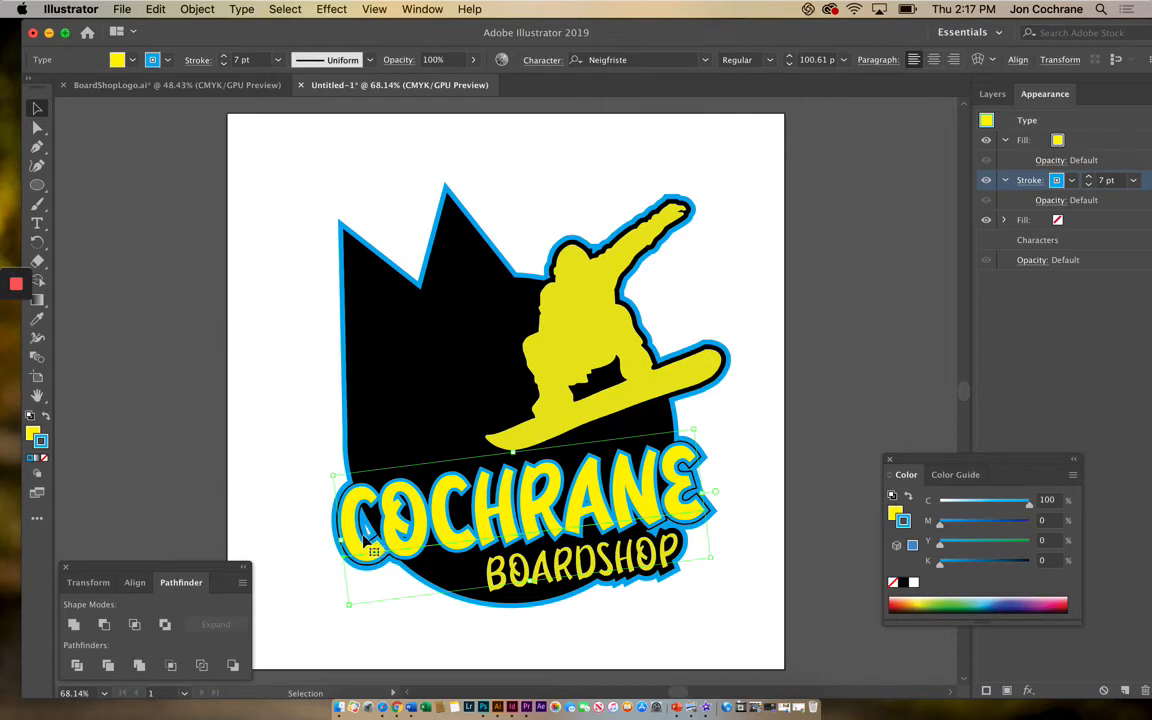
# Select the united background group and set its black stroke weight to 18 pt
pyautogui.click(992, 94)
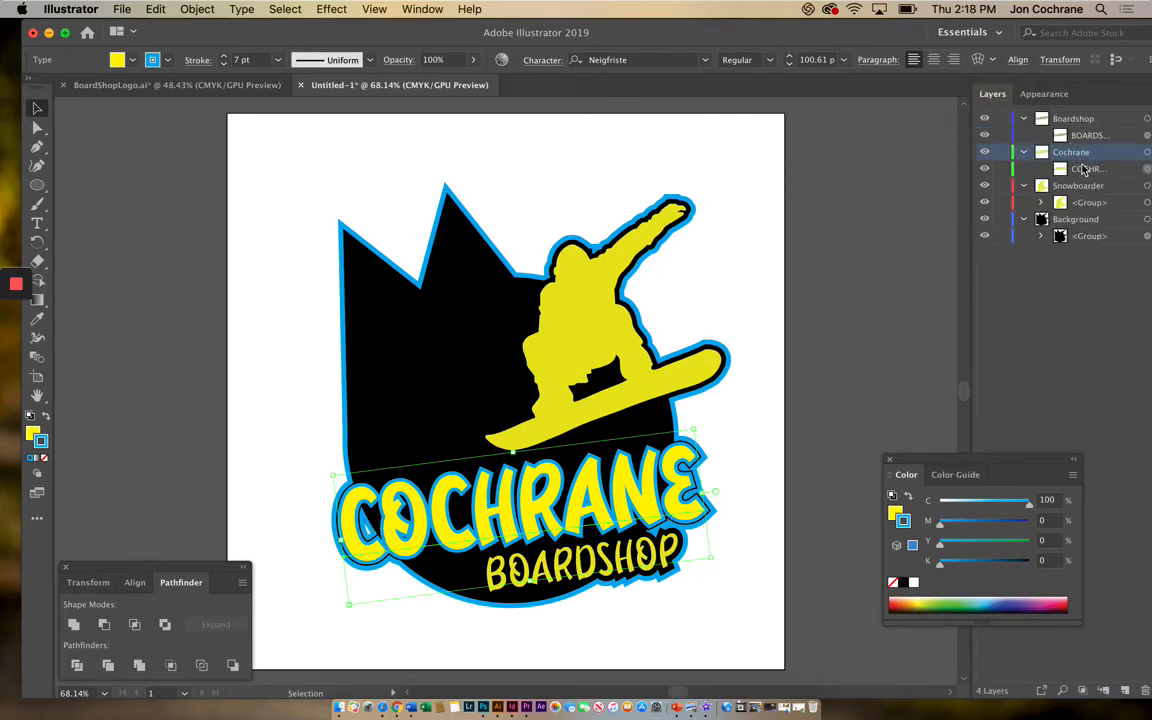
pyautogui.click(1085, 170)
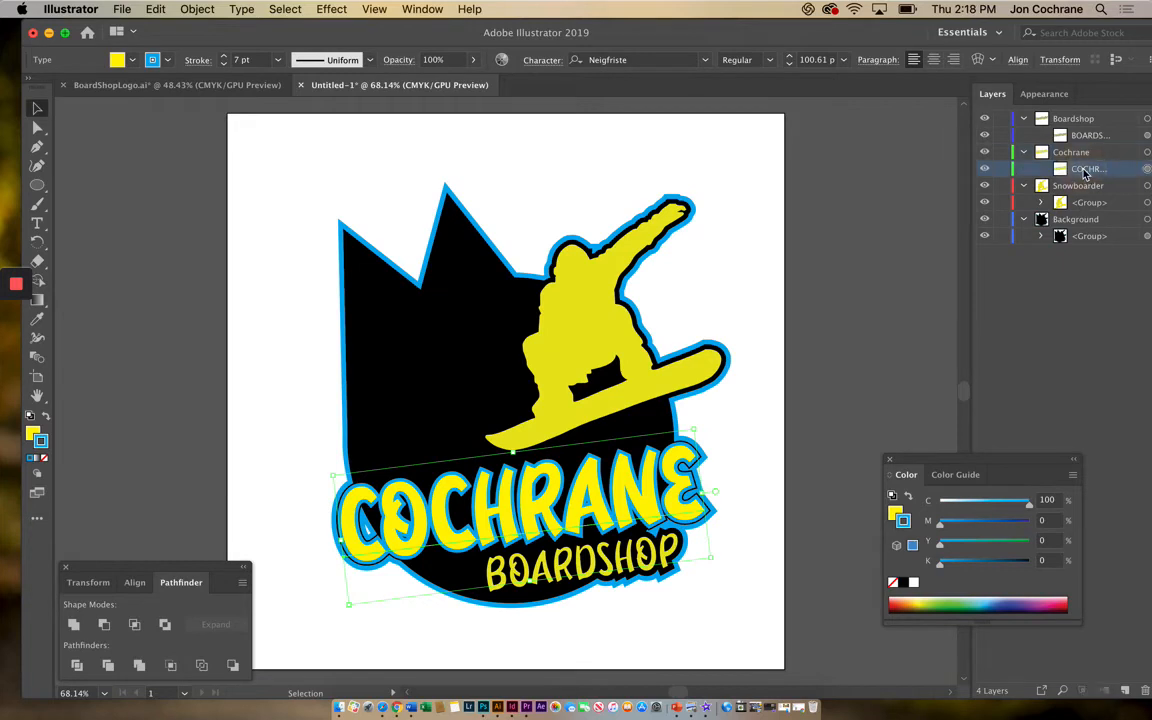
pyautogui.click(1070, 220)
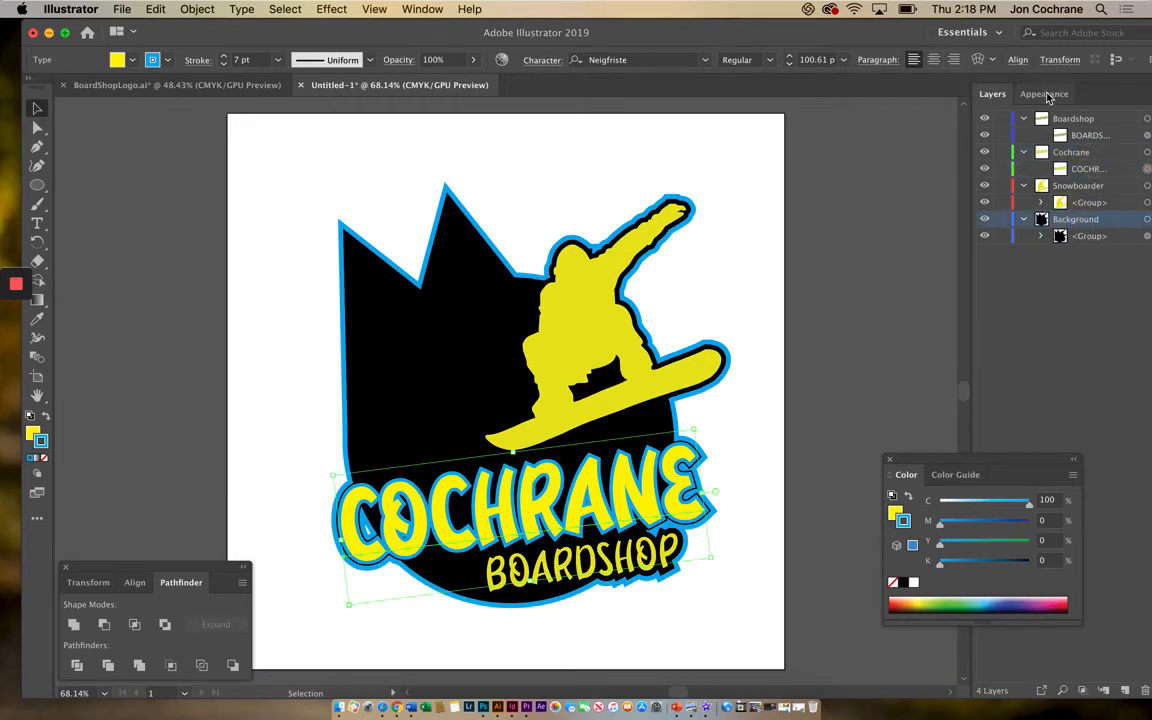
pyautogui.click(644, 355)
pyautogui.click(455, 385)
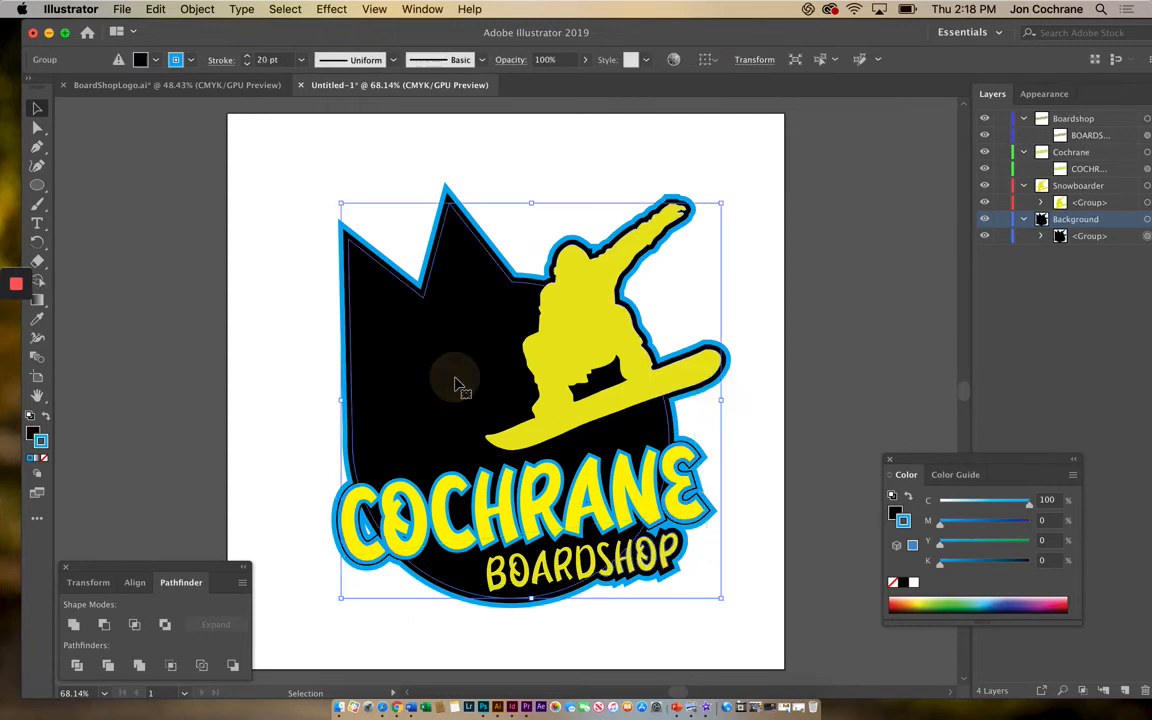
pyautogui.click(1040, 96)
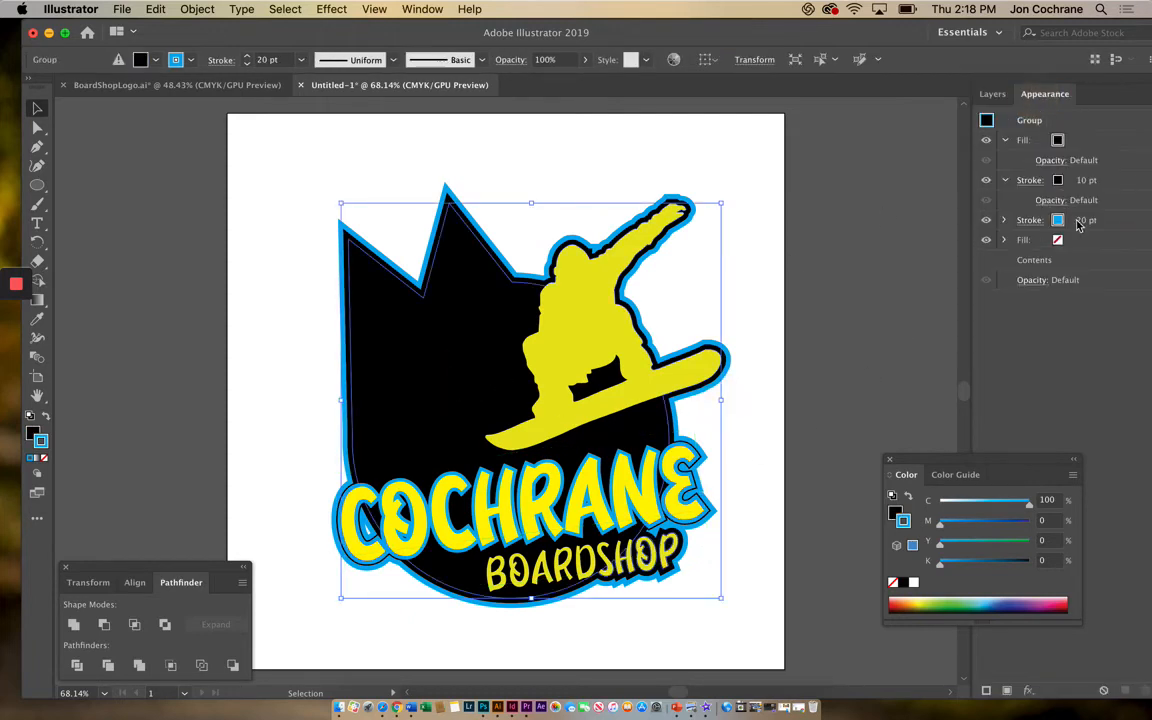
pyautogui.click(1075, 181)
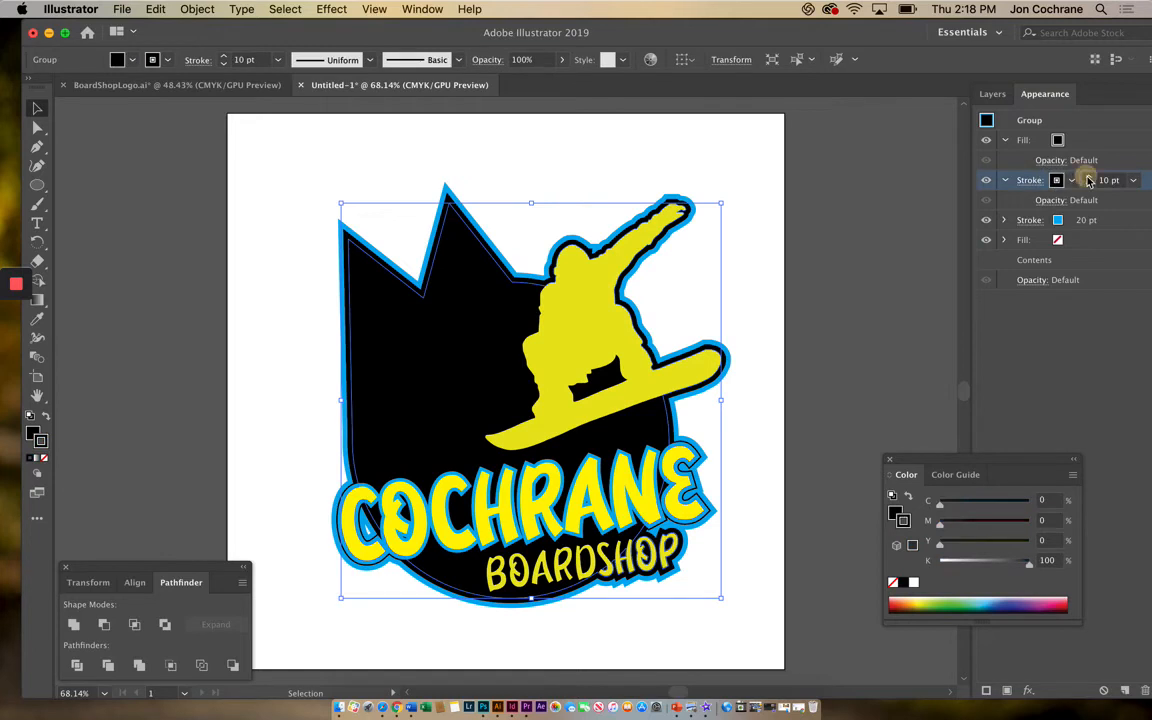
pyautogui.click(1090, 181)
pyautogui.click(1090, 181)
pyautogui.click(1090, 181)
pyautogui.click(1090, 181)
pyautogui.click(1090, 181)
pyautogui.click(1090, 181)
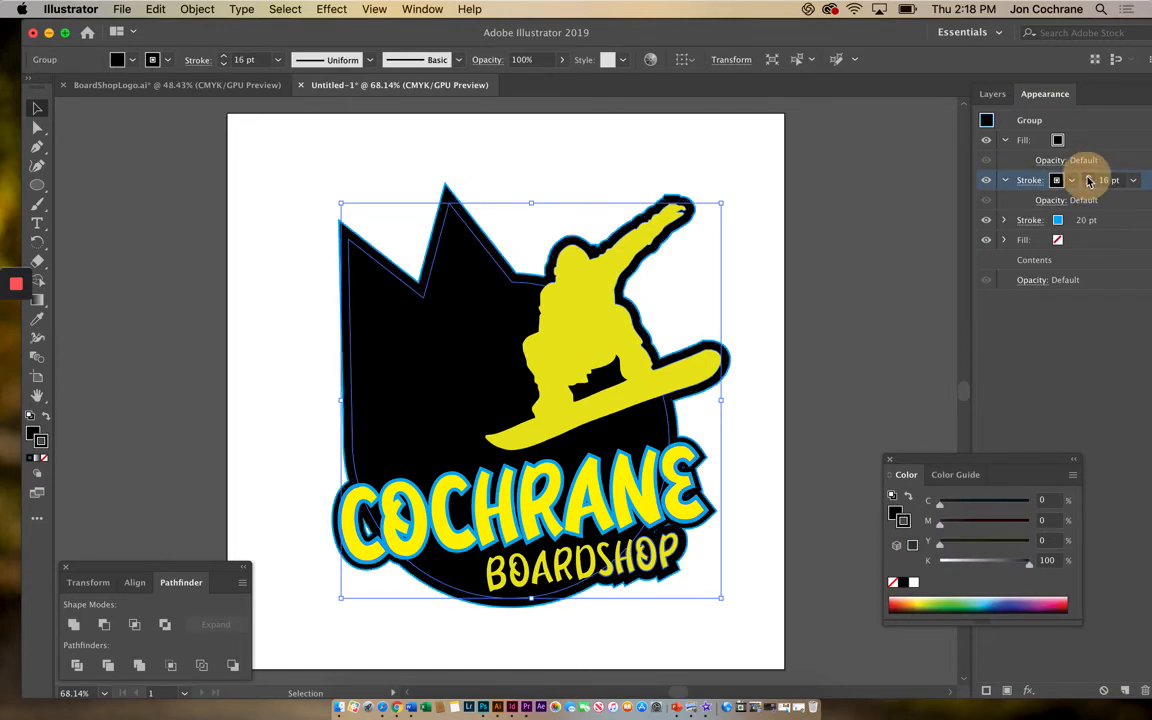
pyautogui.click(1090, 181)
pyautogui.click(1090, 181)
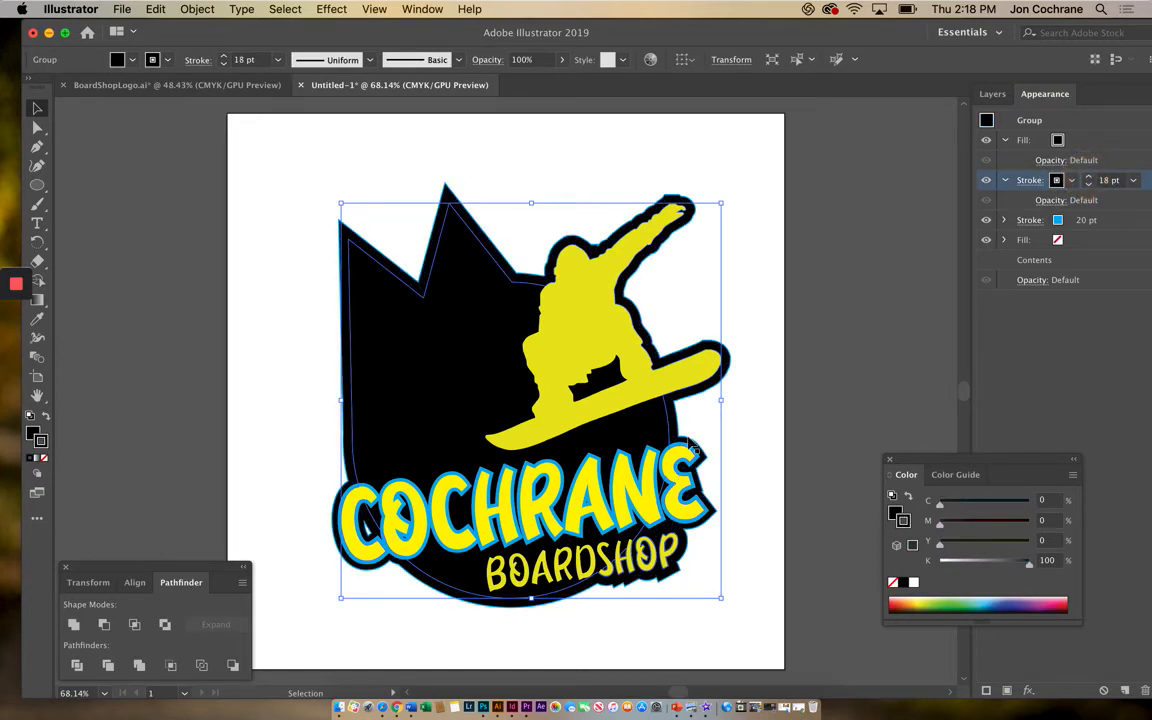
# Set the background group's cyan stroke weight to 36 pt and deselect the artwork
pyautogui.click(1080, 222)
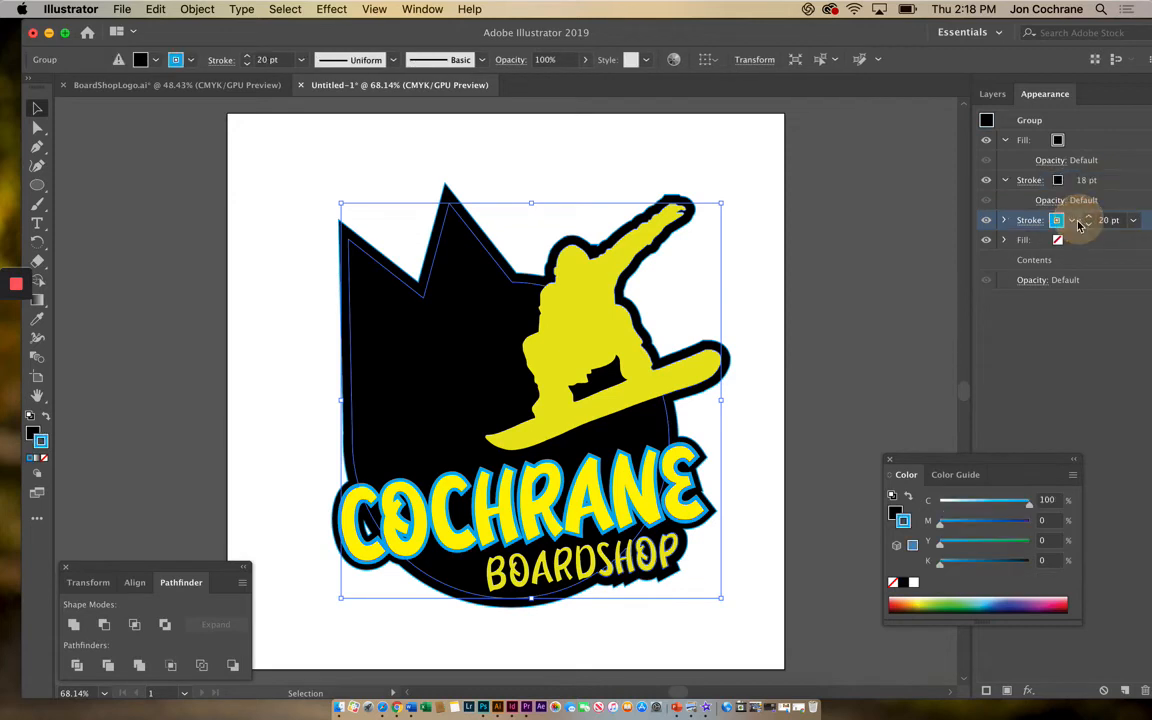
pyautogui.click(1088, 218)
pyautogui.click(1088, 218)
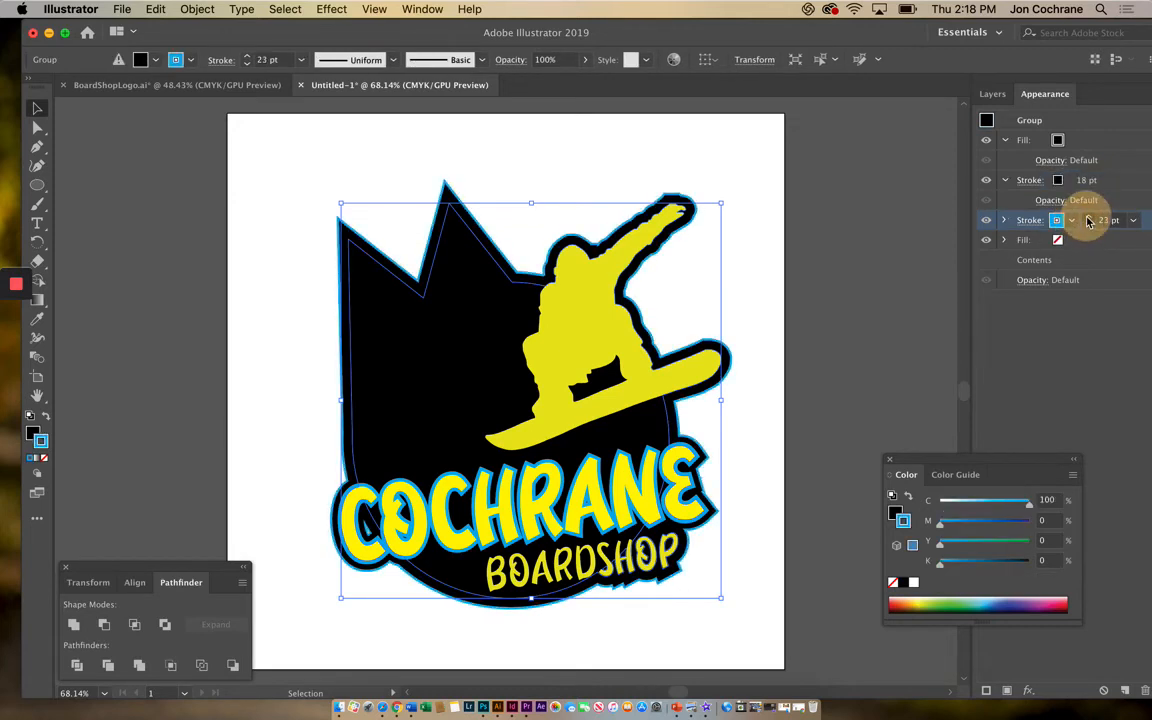
pyautogui.click(1088, 218)
pyautogui.click(1088, 218)
pyautogui.click(1088, 218)
pyautogui.click(1088, 218)
pyautogui.click(1088, 218)
pyautogui.click(1088, 218)
pyautogui.click(1088, 218)
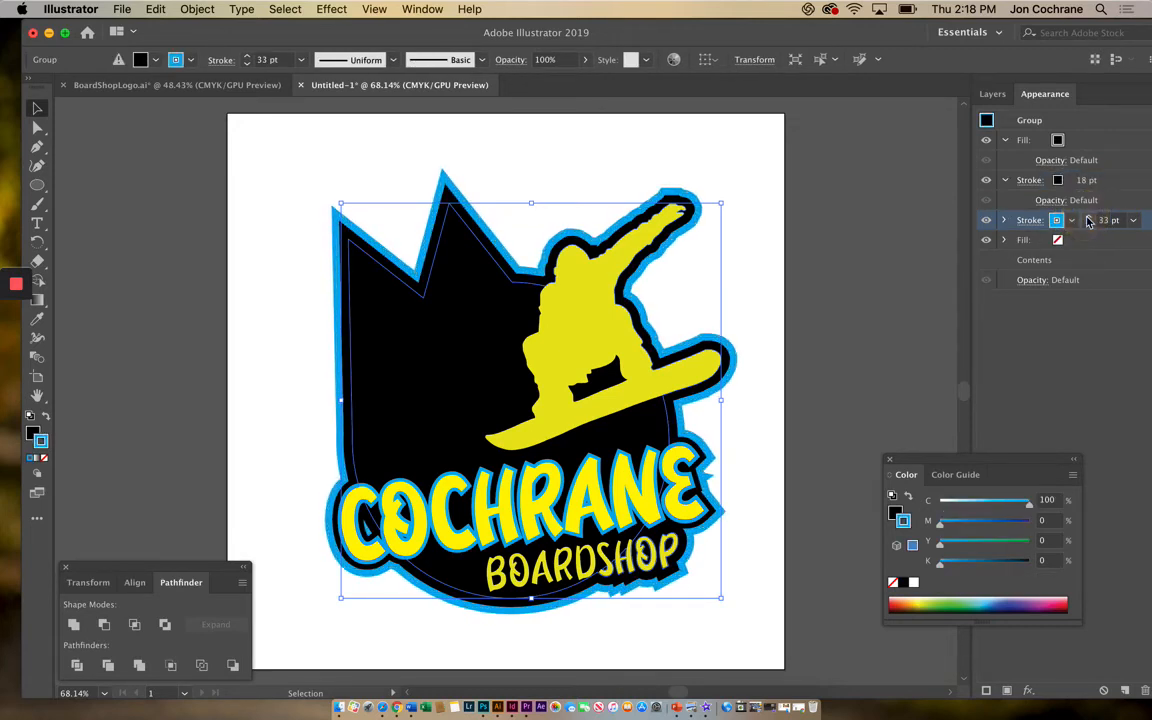
pyautogui.click(1088, 218)
pyautogui.click(1088, 218)
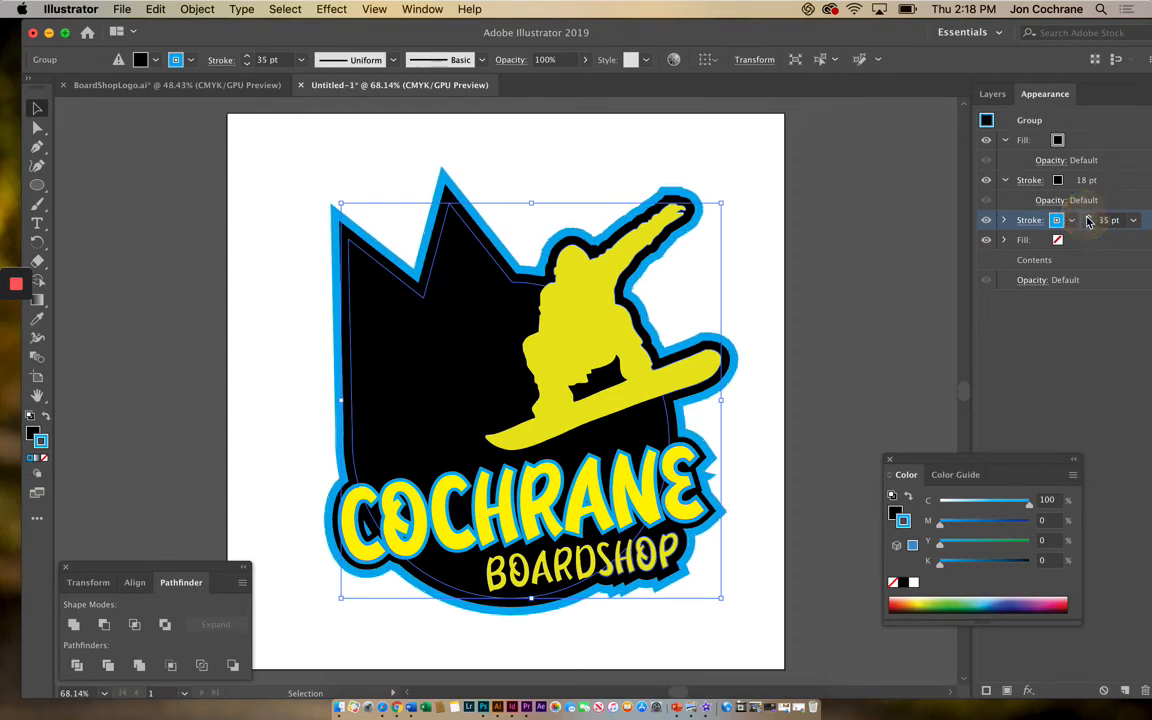
pyautogui.click(1088, 218)
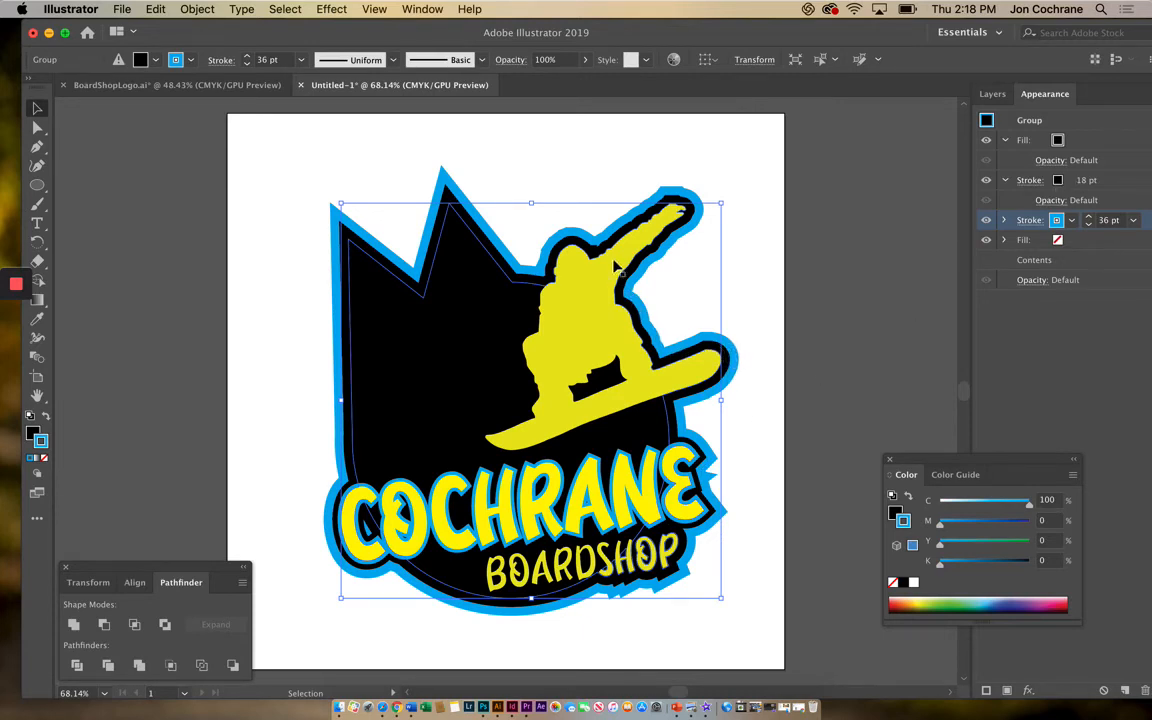
pyautogui.click(750, 257)
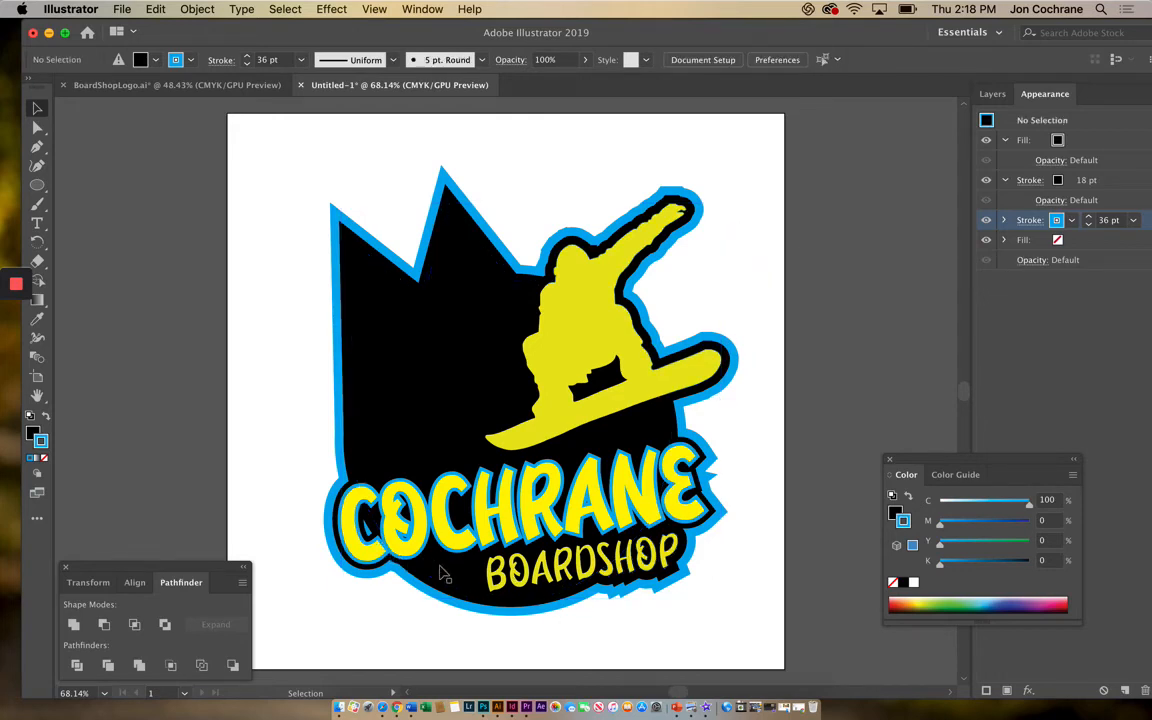
# Select the BOARDSHOP text, move its fill above its stroke in the appearance order and colour the fill cyan (C 100)
pyautogui.click(512, 578)
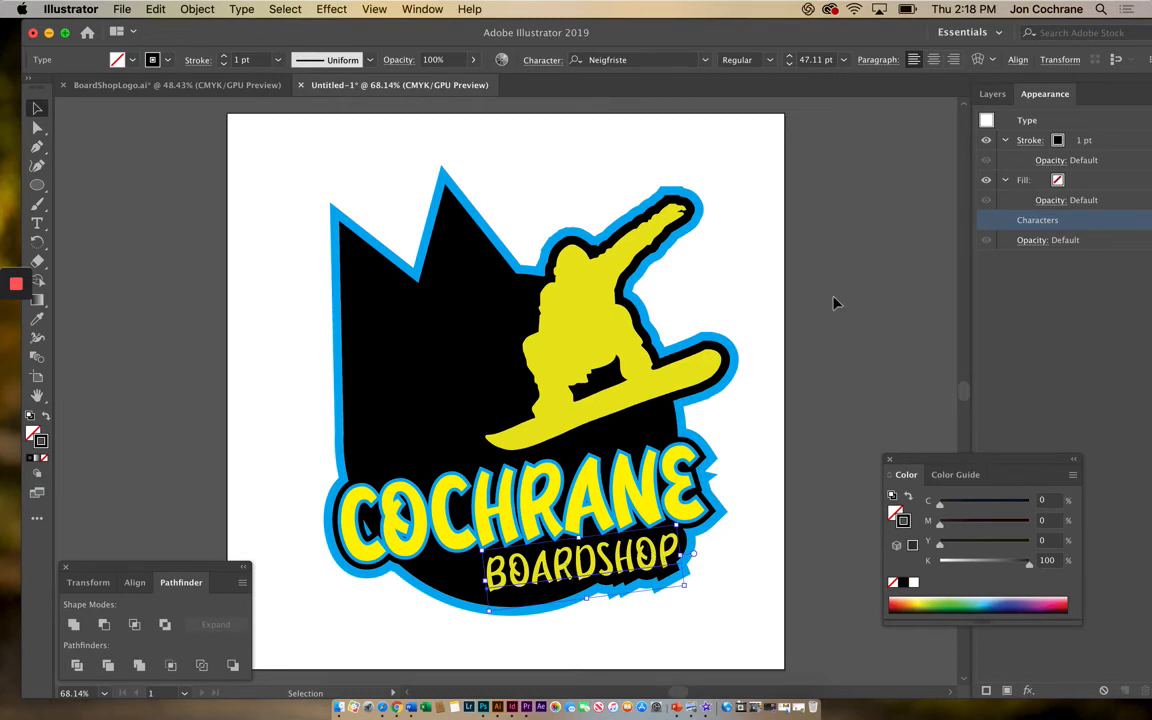
pyautogui.click(1056, 144)
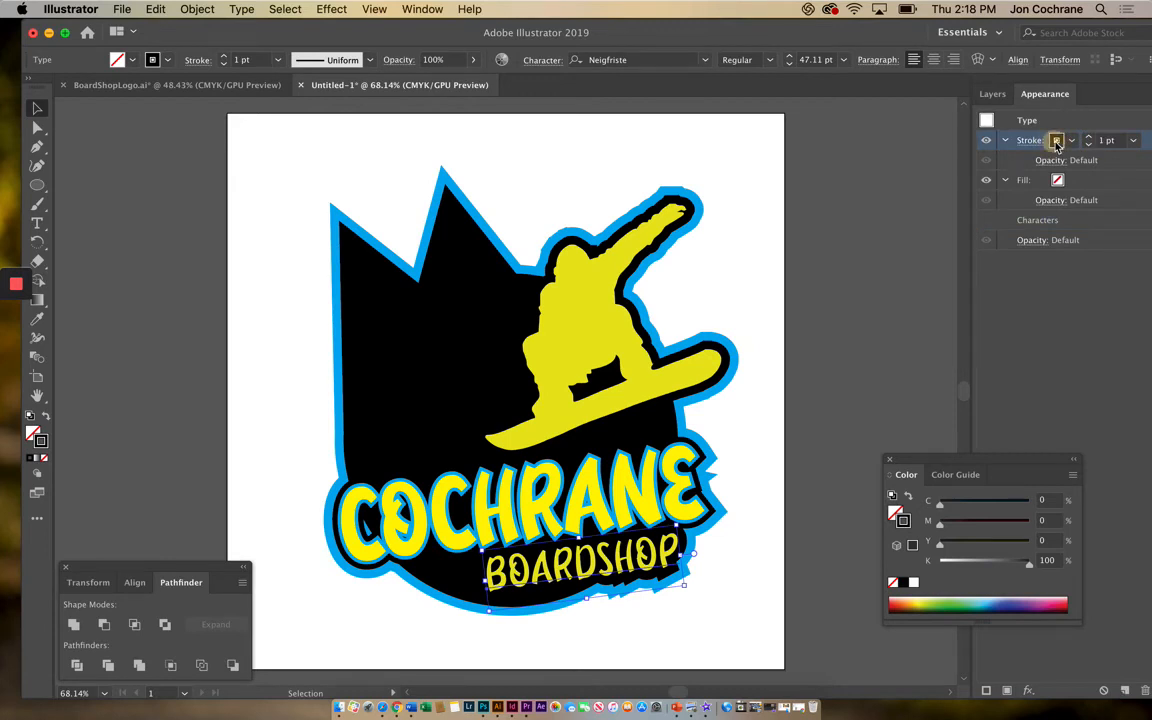
pyautogui.click(1056, 144)
pyautogui.click(1056, 144)
pyautogui.click(1058, 183)
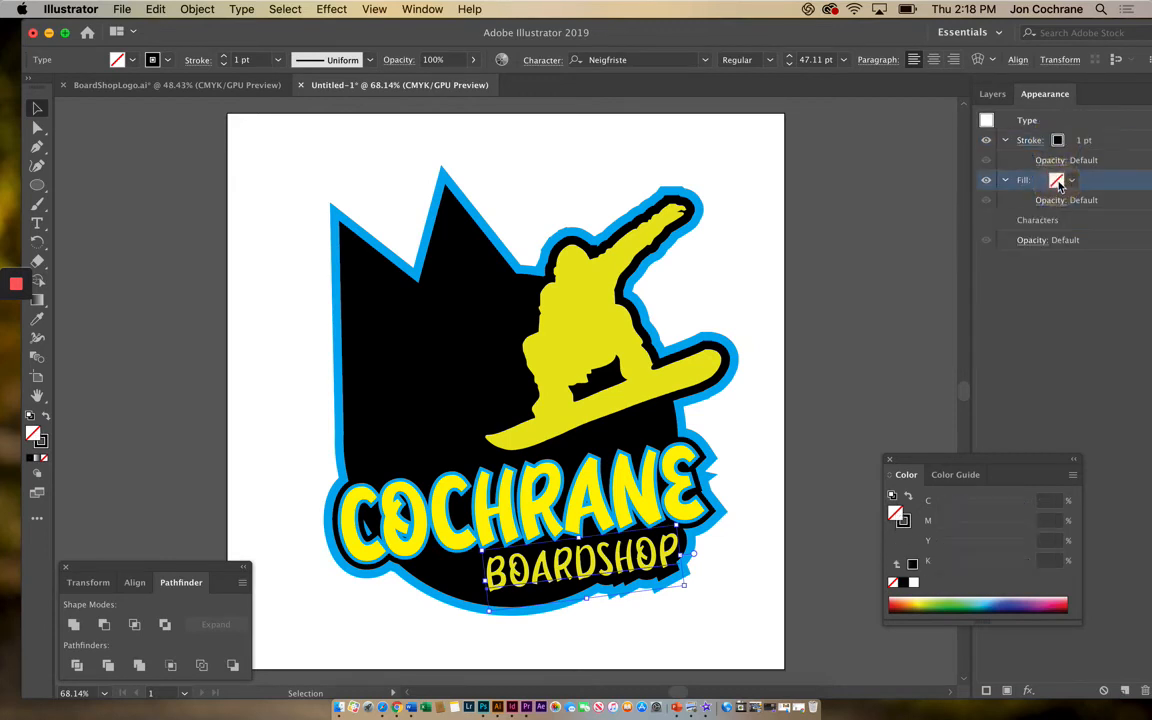
pyautogui.moveTo(1108, 135); pyautogui.dragTo(1100, 140)
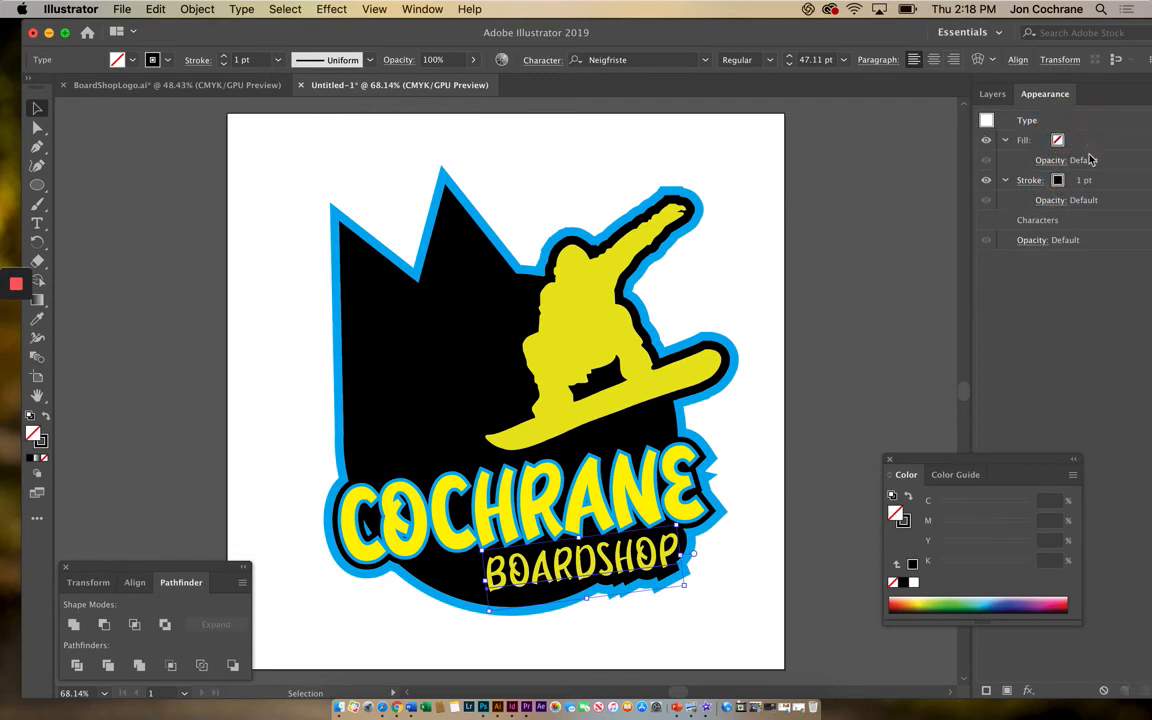
pyautogui.click(1057, 142)
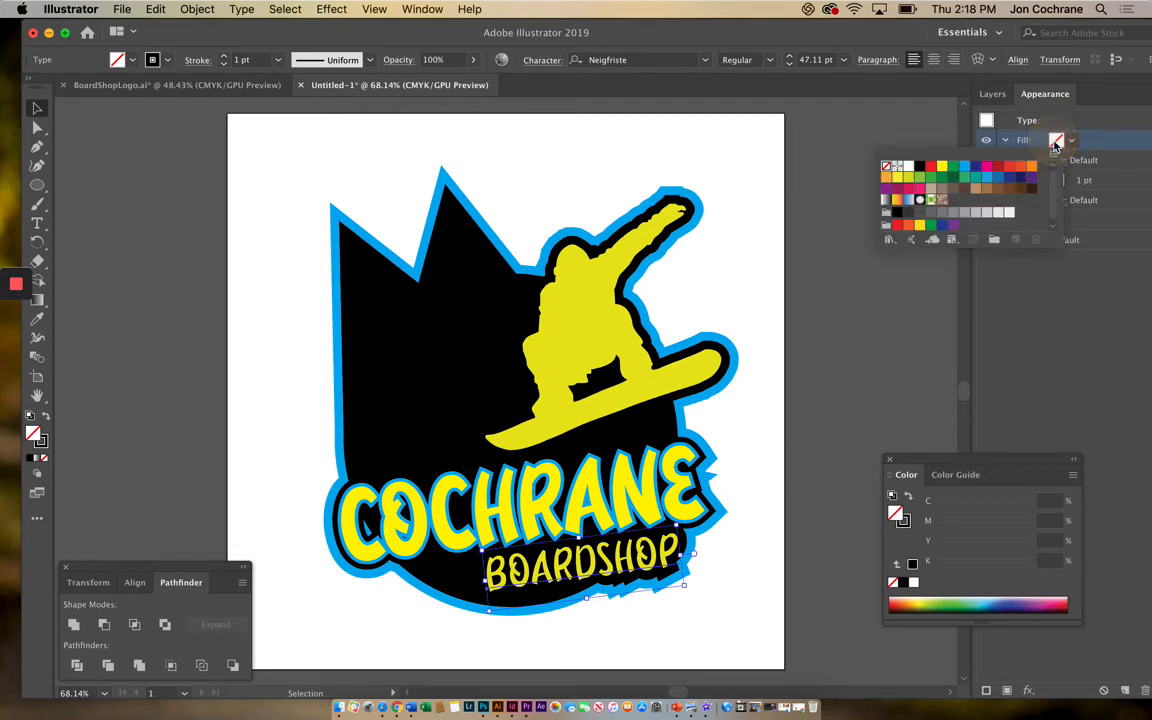
pyautogui.click(964, 168)
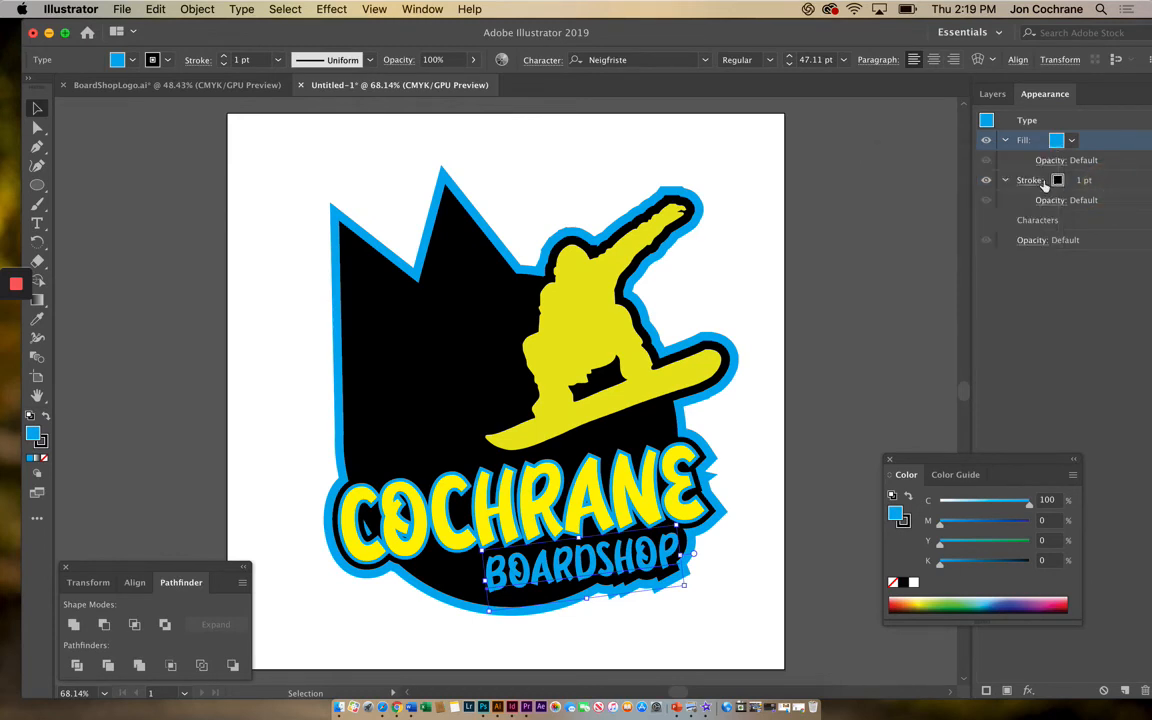
# Colour the BOARDSHOP text's stroke yellow (Y 100), set its weight to 7 pt and deselect the text
pyautogui.click(1053, 182)
pyautogui.click(1056, 180)
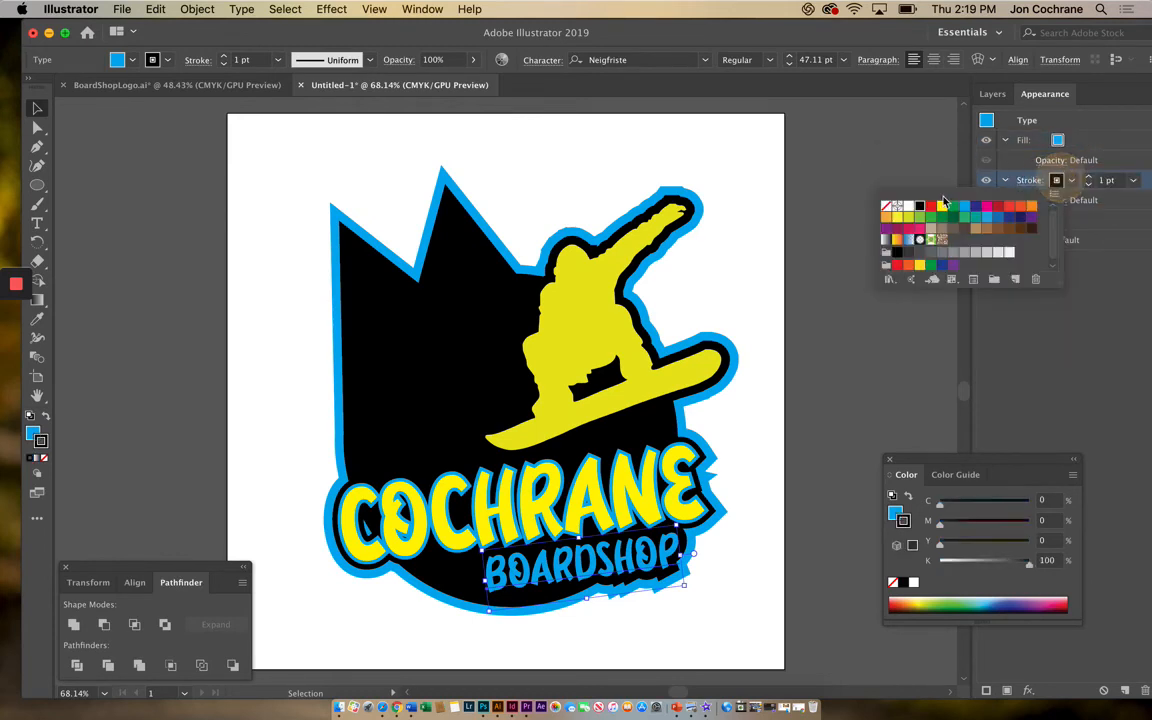
pyautogui.click(943, 208)
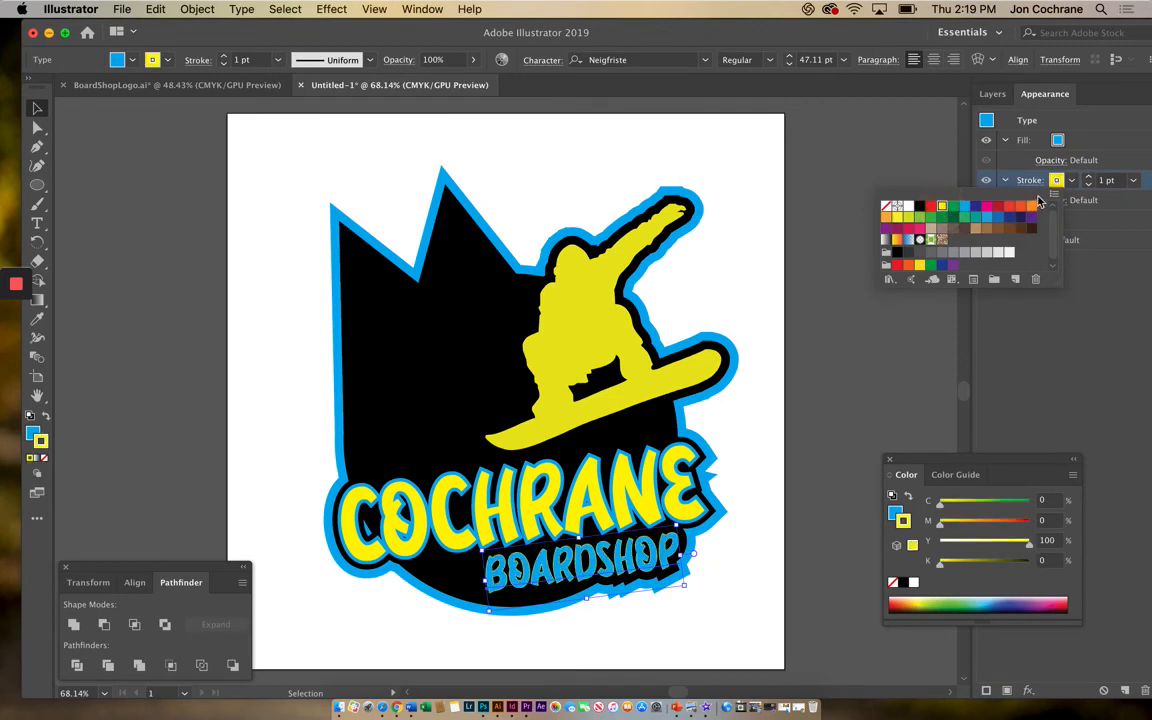
pyautogui.click(1089, 178)
pyautogui.click(1089, 178)
pyautogui.click(1089, 178)
pyautogui.click(1089, 178)
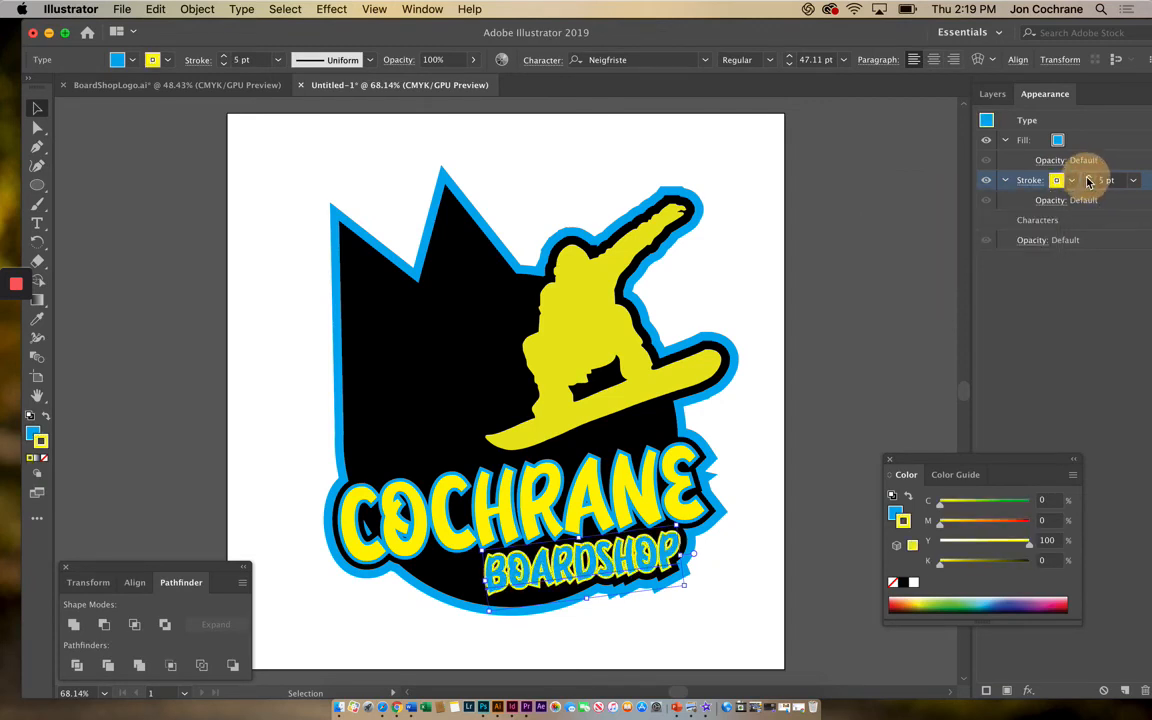
pyautogui.click(1089, 178)
pyautogui.click(1089, 178)
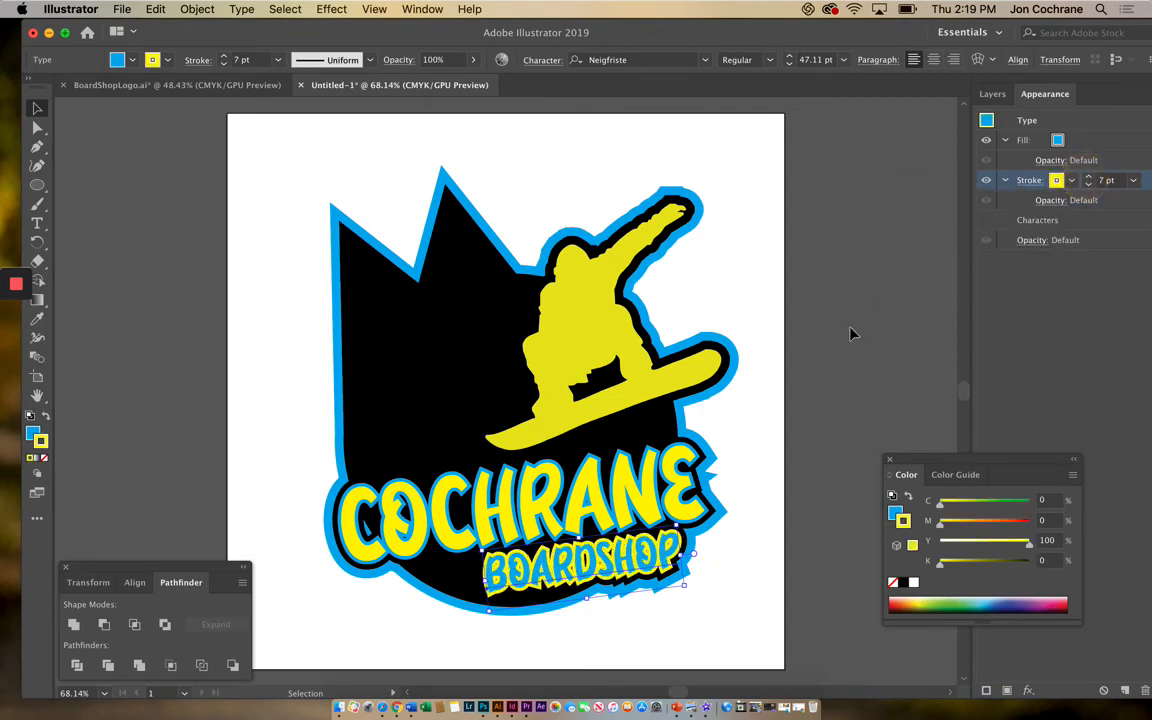
pyautogui.click(738, 430)
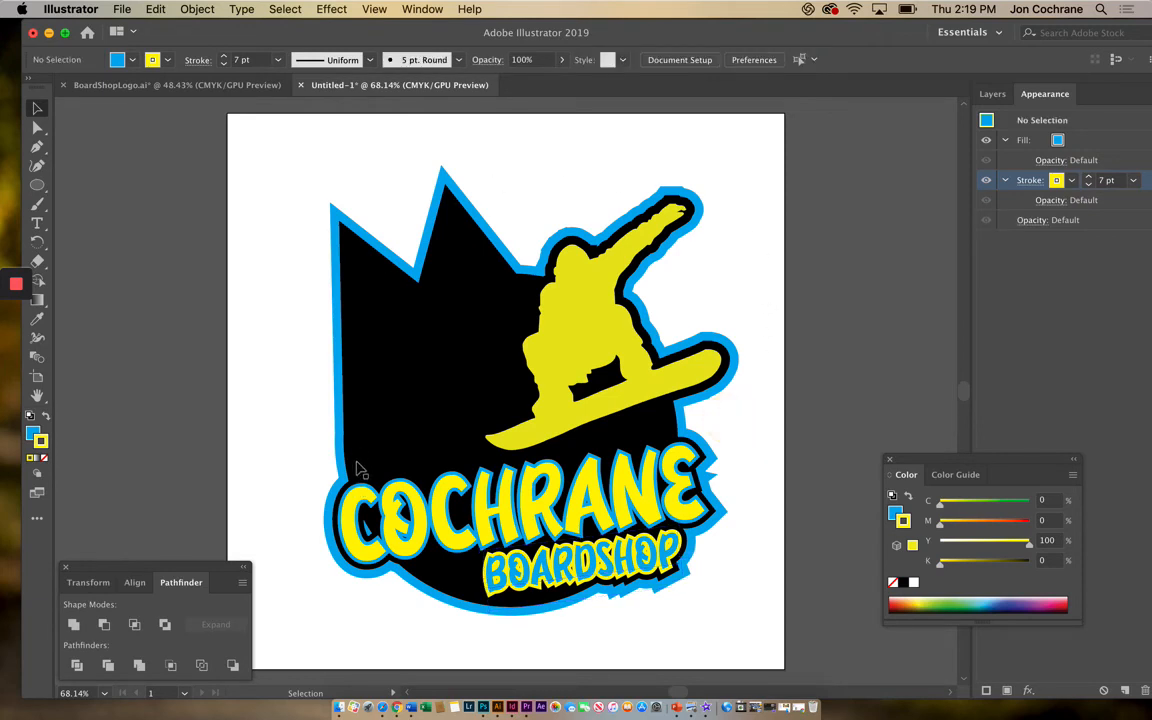
# Create a new layer above all the others and name it ALPS
pyautogui.click(992, 94)
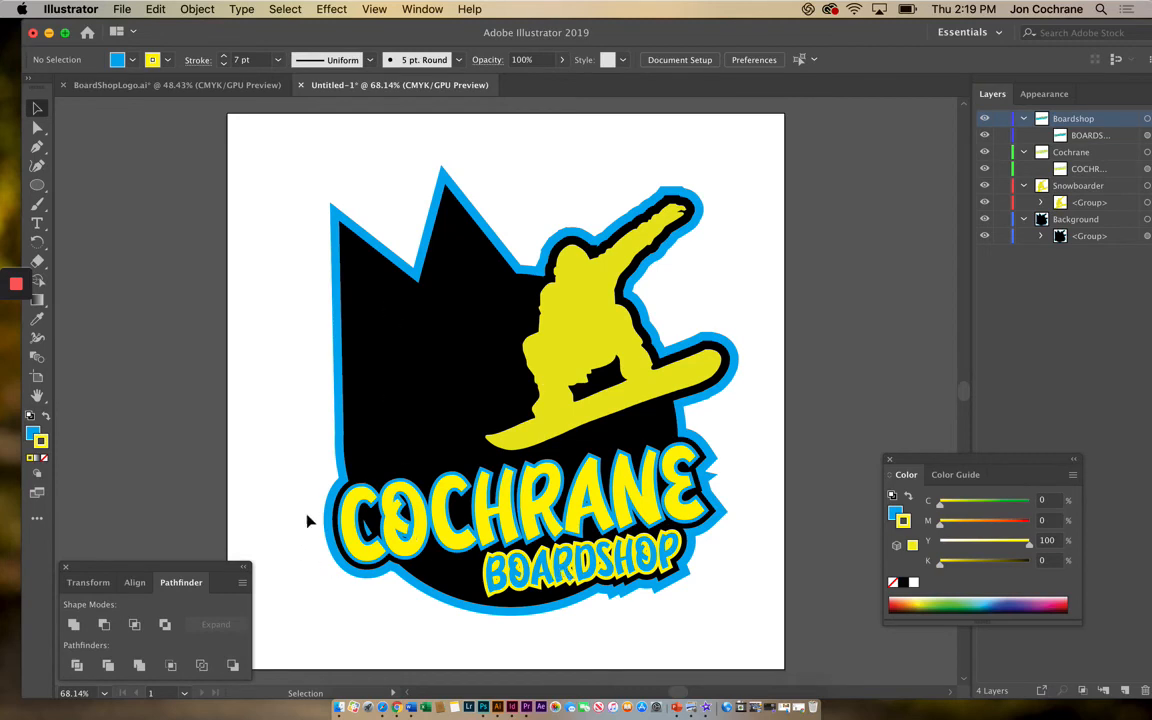
pyautogui.click(1090, 221)
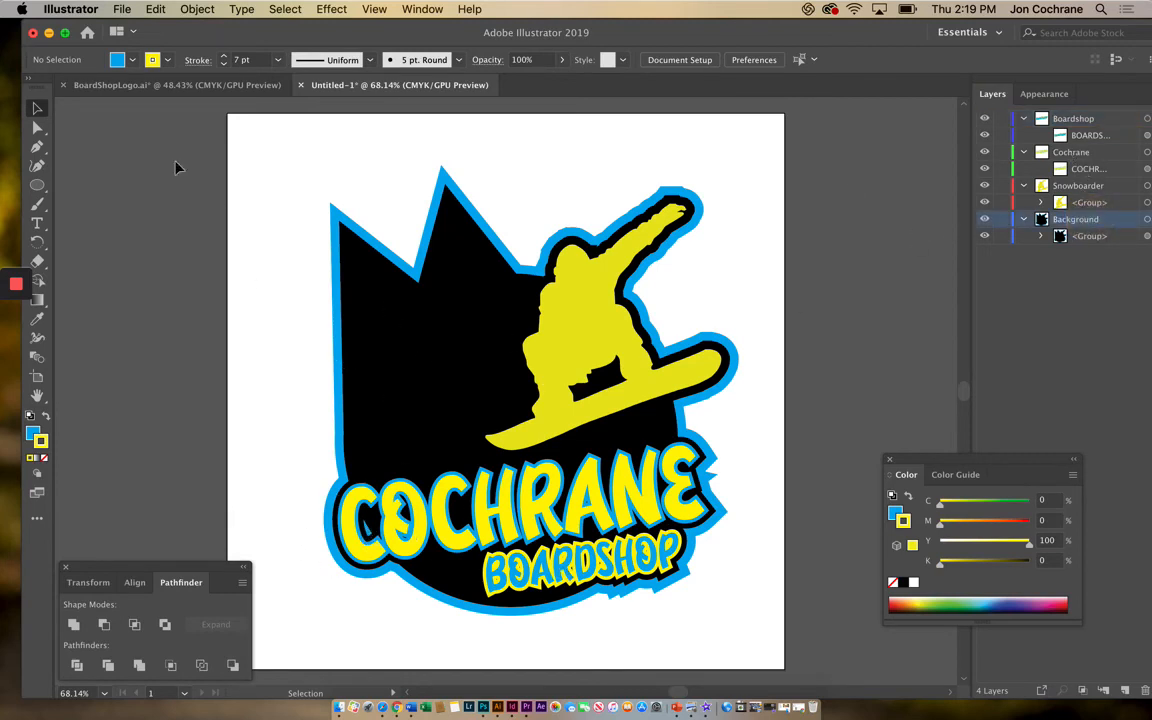
pyautogui.click(37, 127)
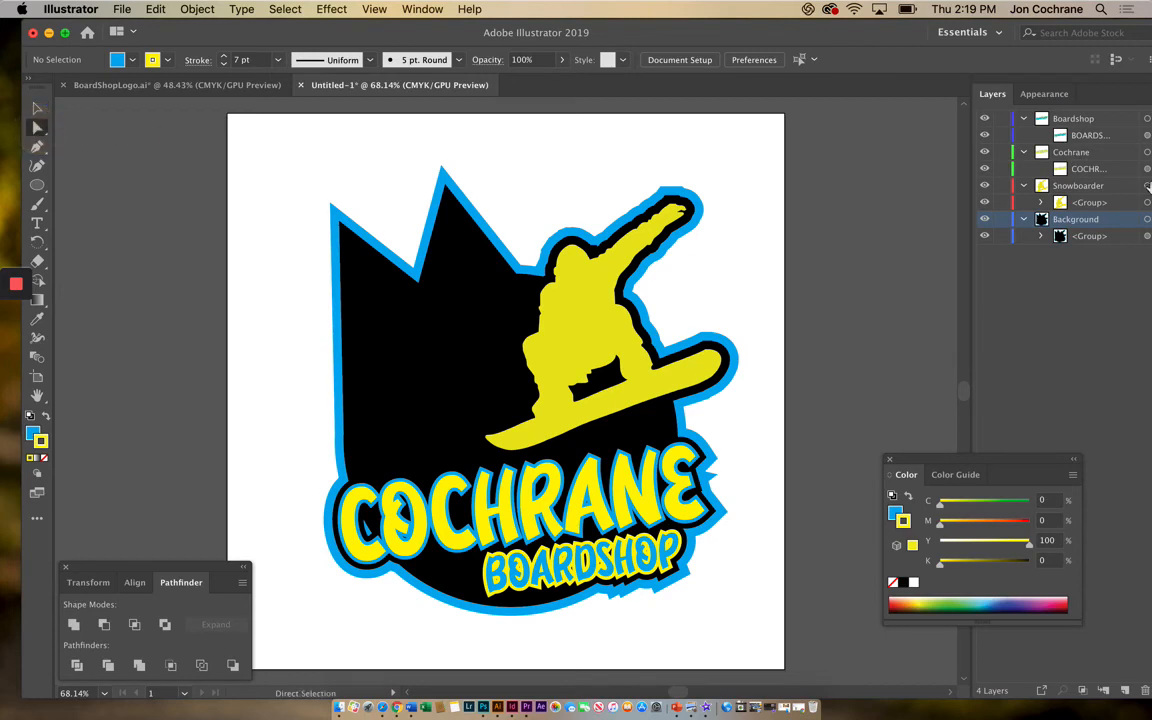
pyautogui.press('super+l')
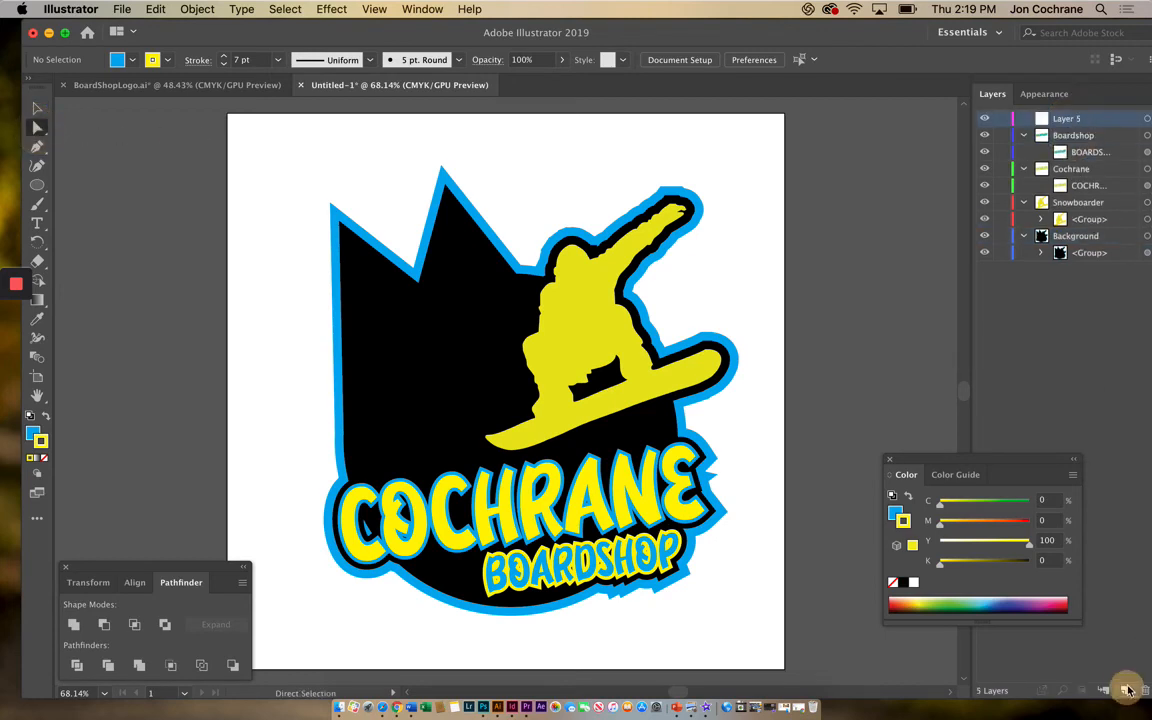
pyautogui.doubleClick(1066, 118)
pyautogui.write('A')
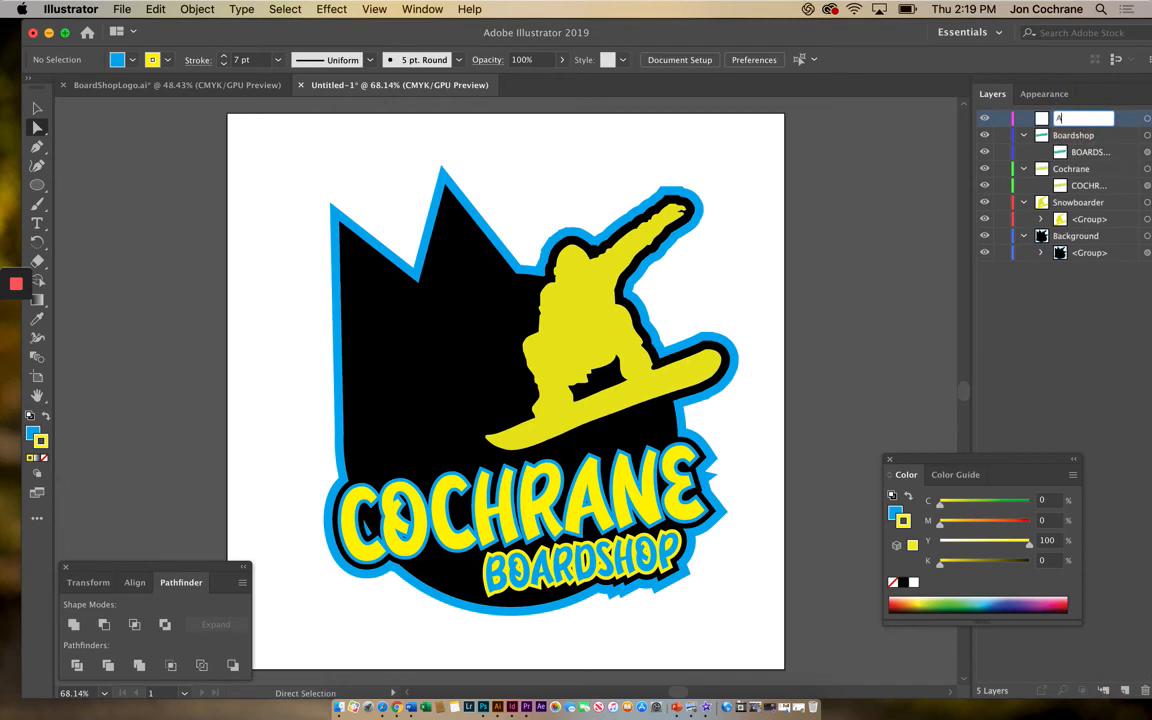
pyautogui.write('LPS')
pyautogui.press('Return')
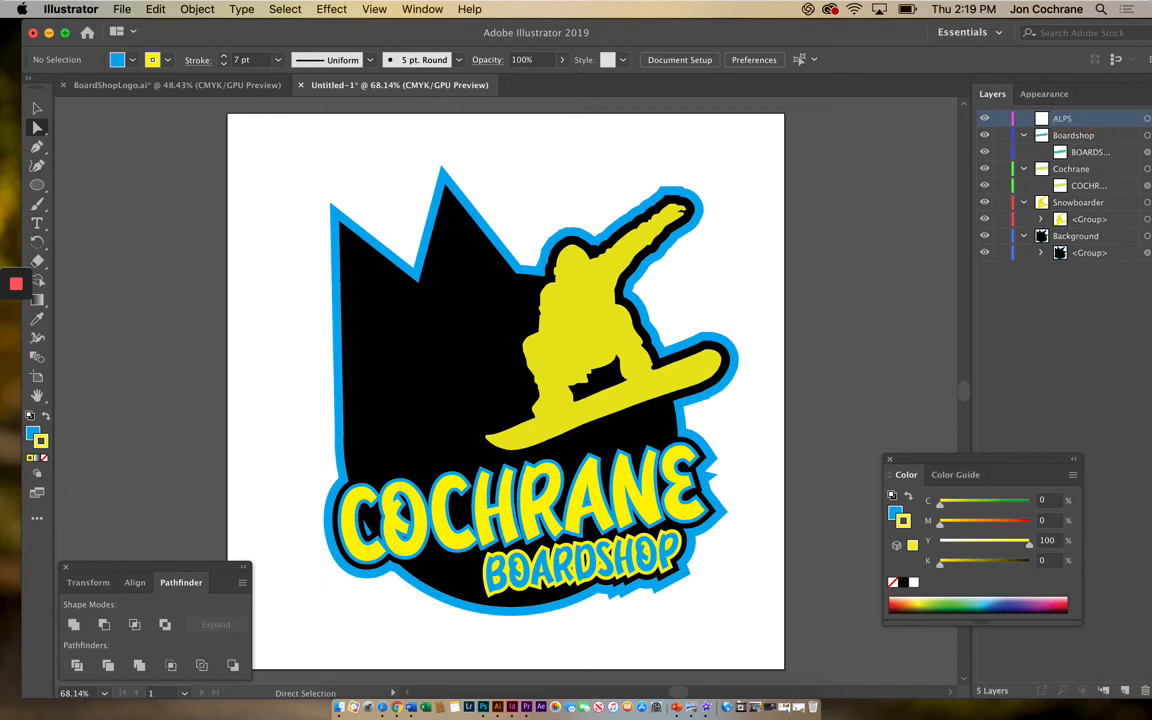
# With a white fill and no stroke, draw a closed, jagged six-point snowcap on the left mountain peak using the Pen tool
pyautogui.click(37, 146)
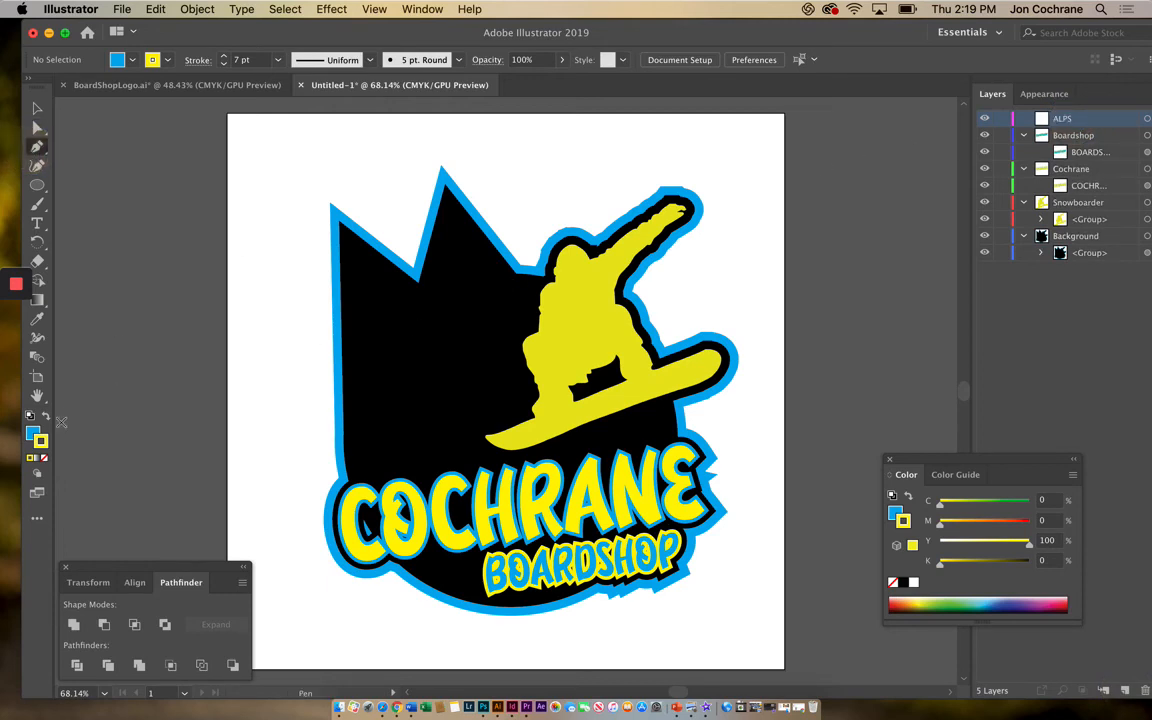
pyautogui.click(30, 415)
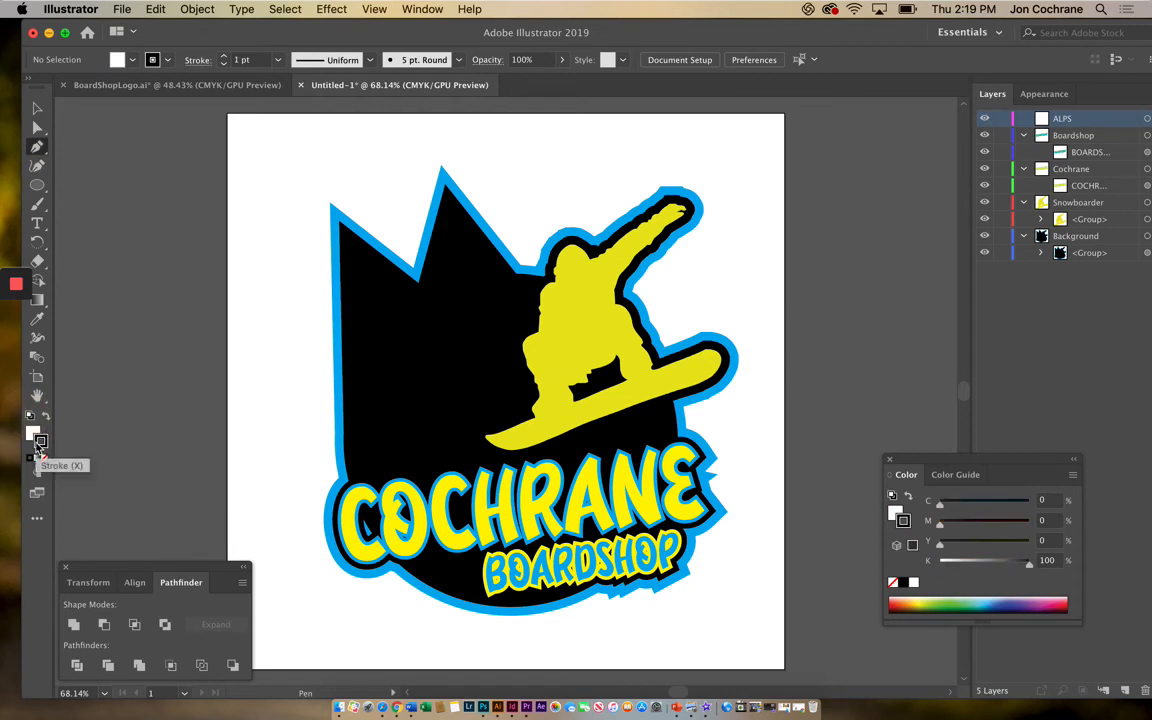
pyautogui.click(44, 457)
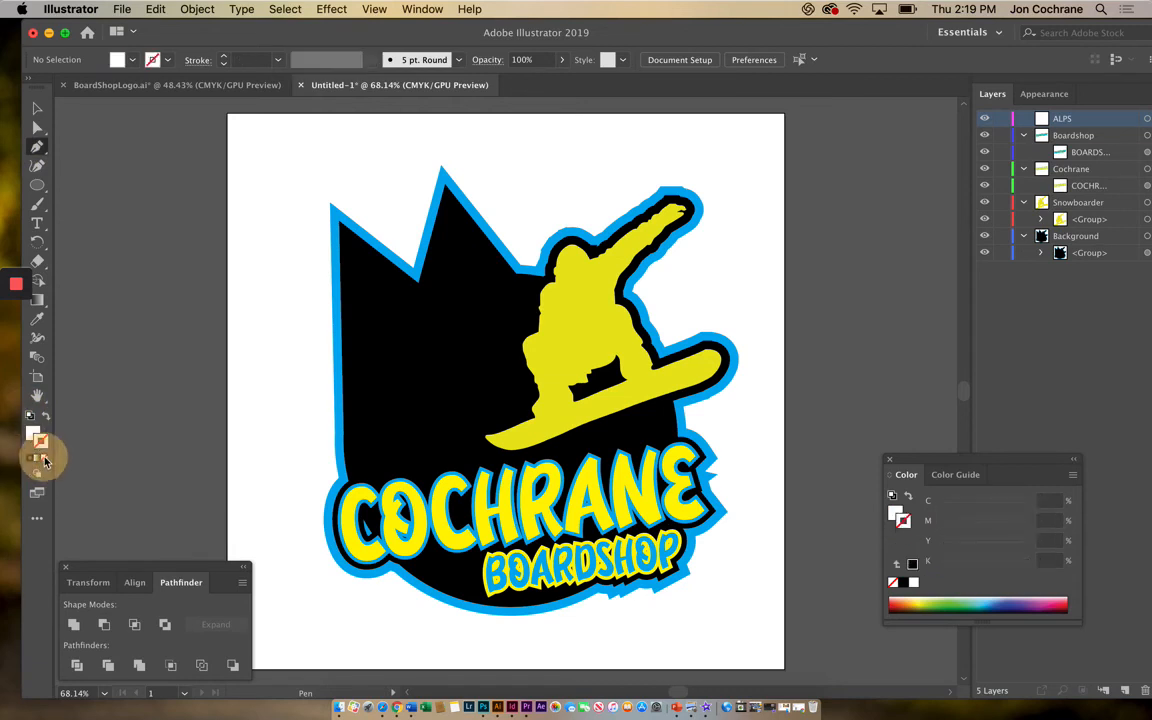
pyautogui.click(348, 247)
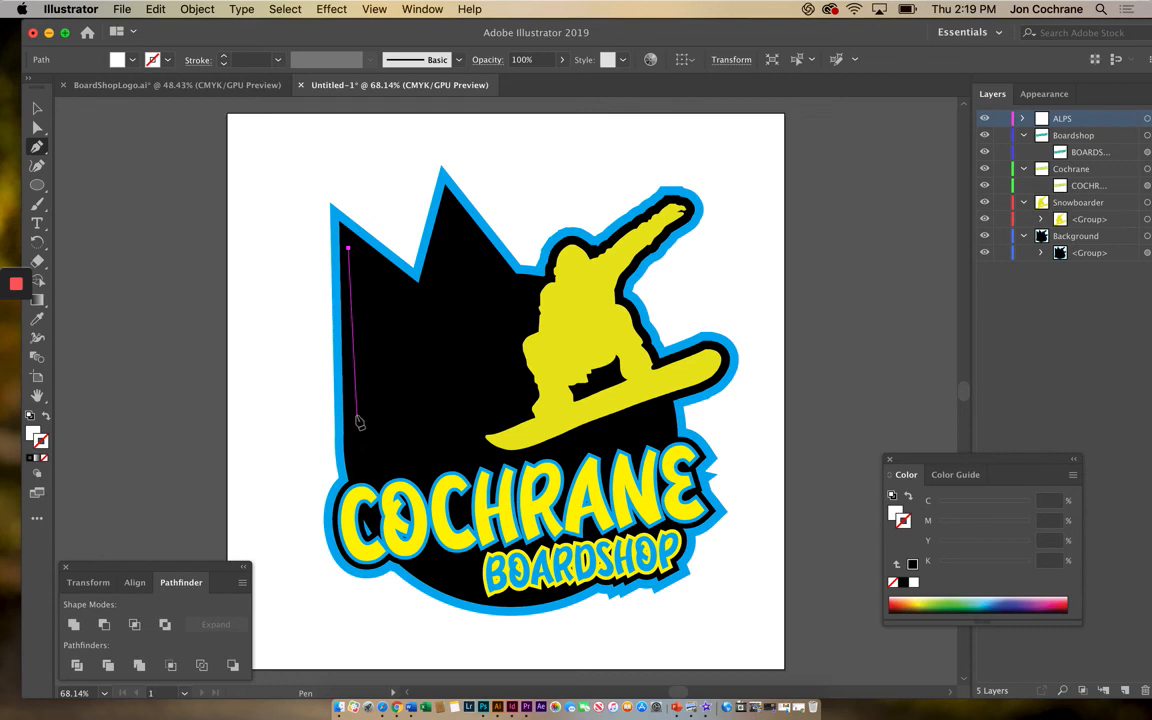
pyautogui.click(354, 409)
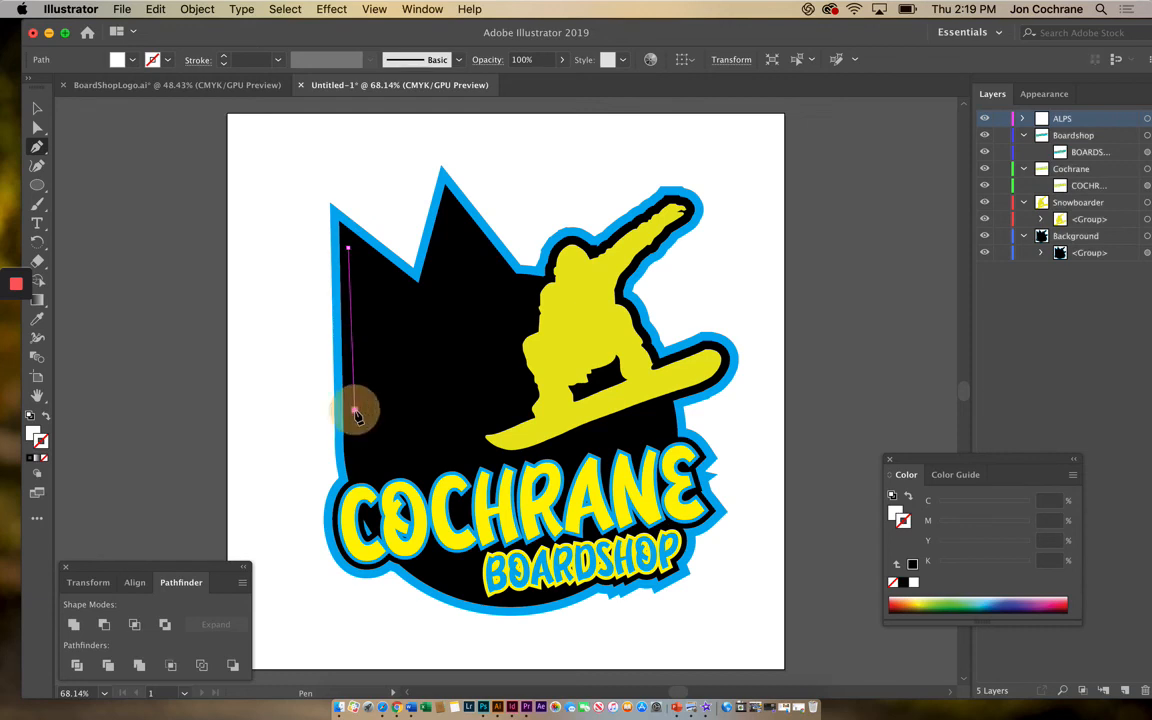
pyautogui.click(382, 342)
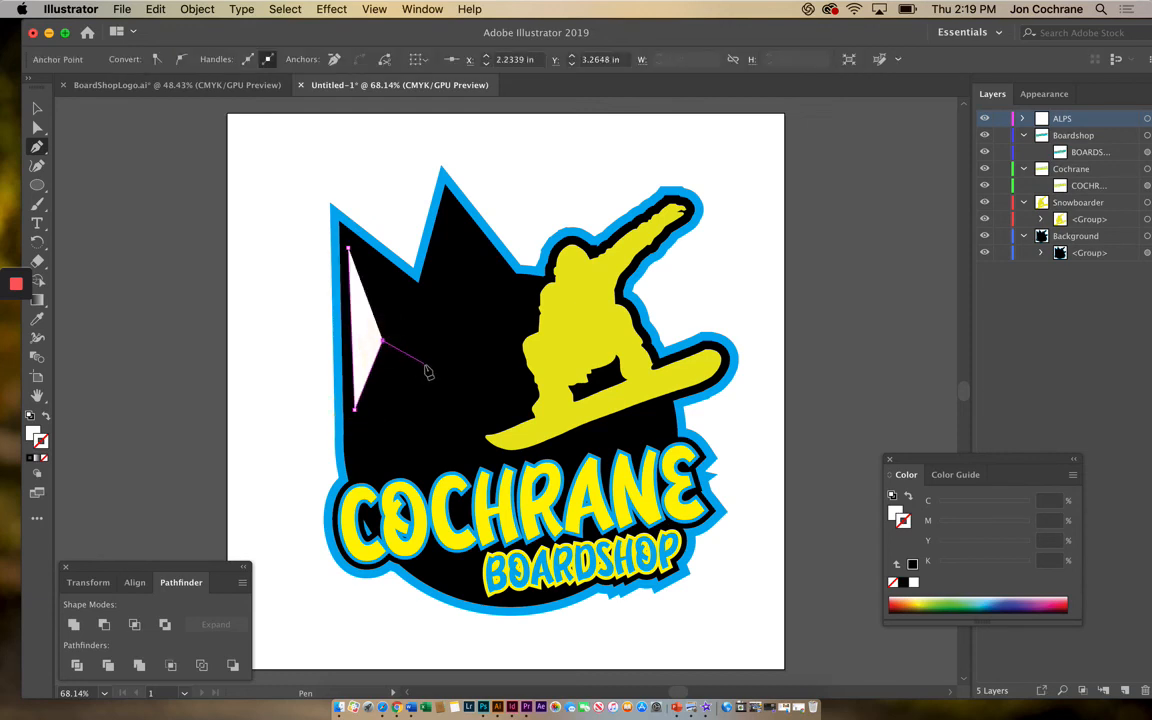
pyautogui.click(427, 370)
pyautogui.click(426, 341)
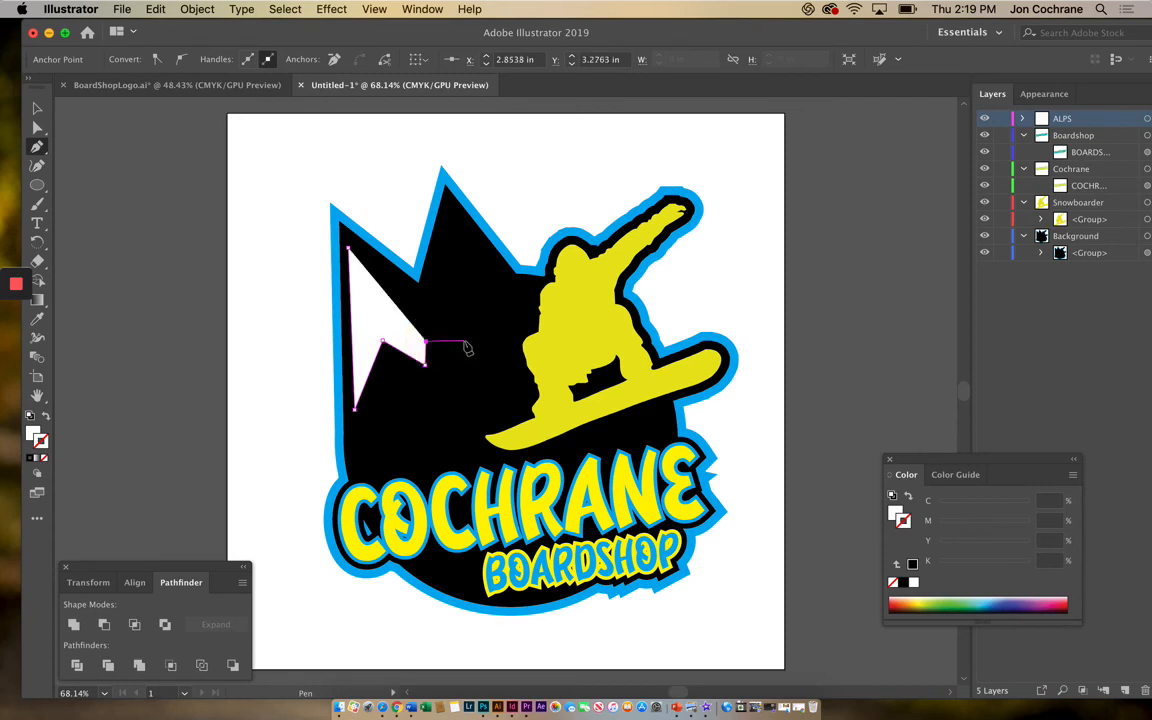
pyautogui.click(466, 342)
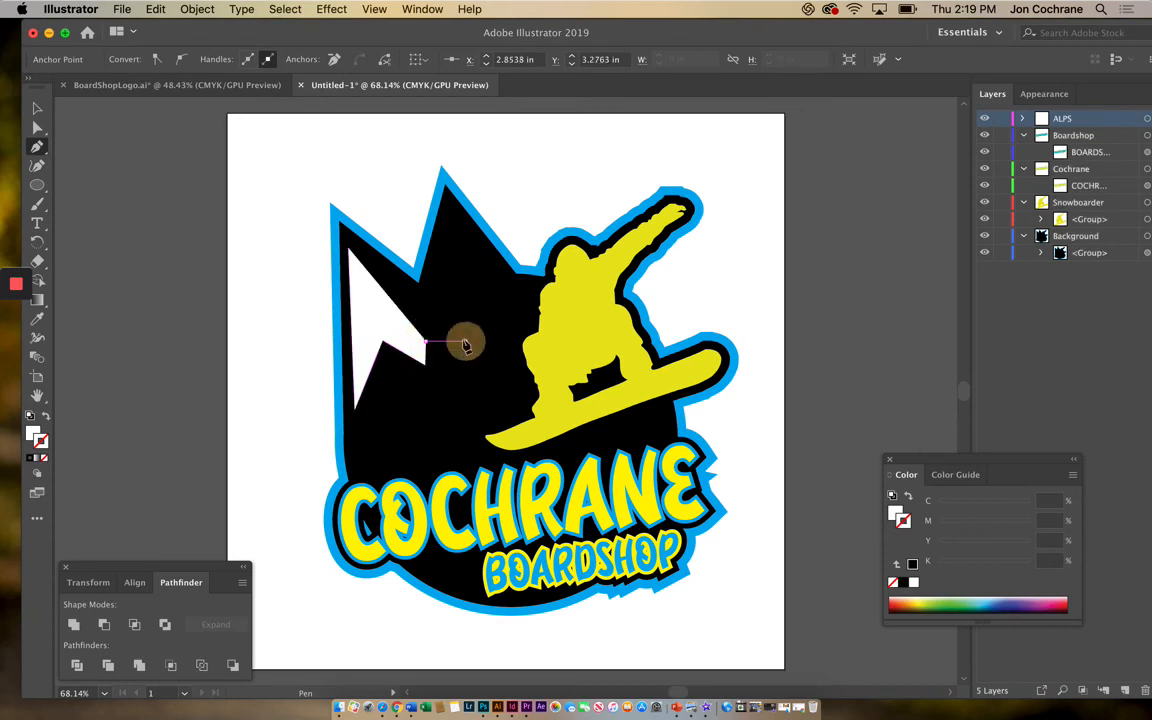
pyautogui.click(349, 248)
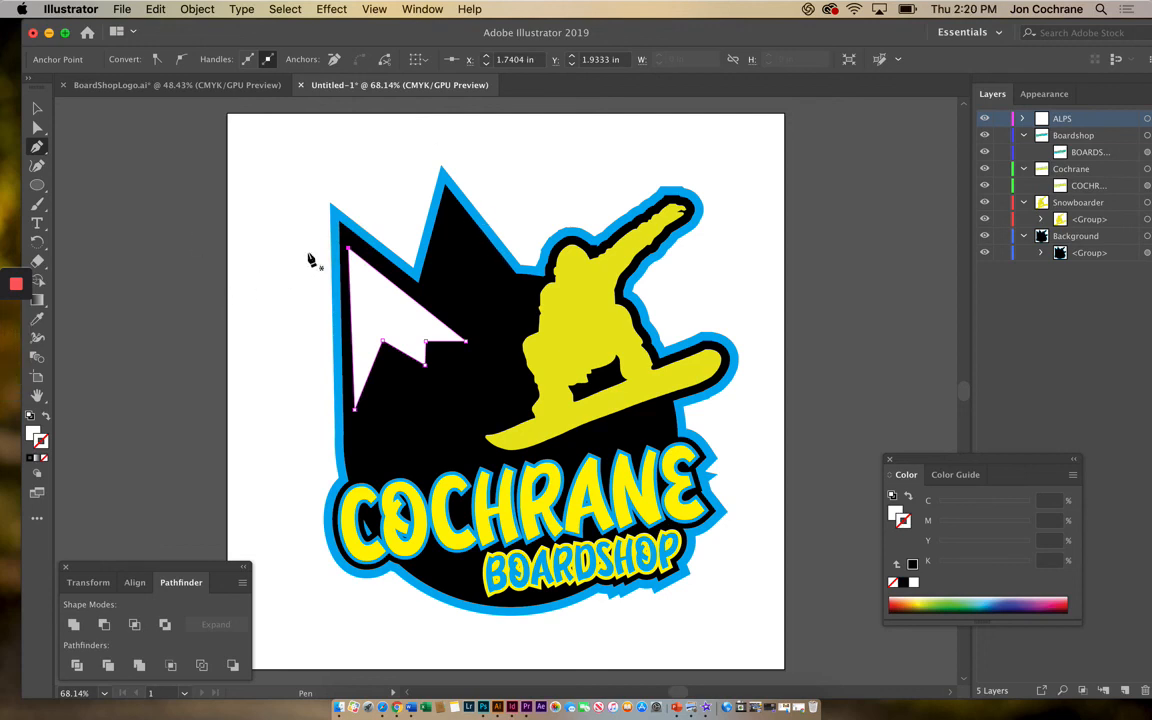
# Draw a closed, jagged seven-point white snowcap on the taller right mountain peak with the Pen tool and deselect it
pyautogui.click(450, 213)
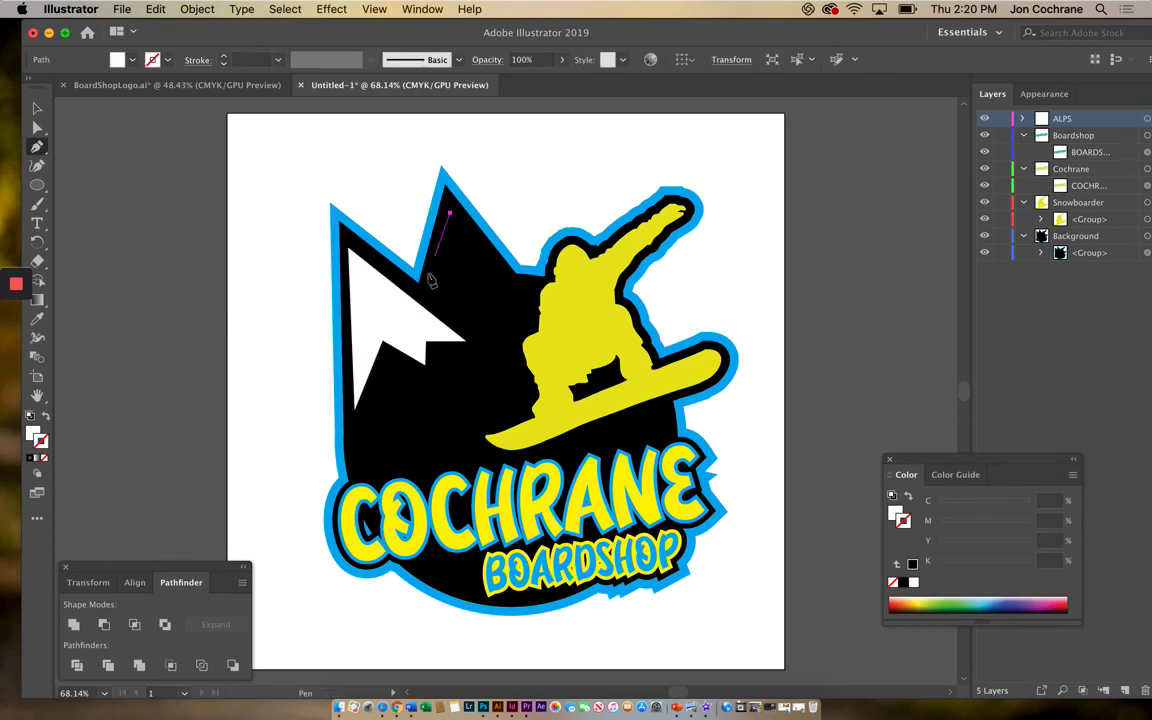
pyautogui.click(430, 290)
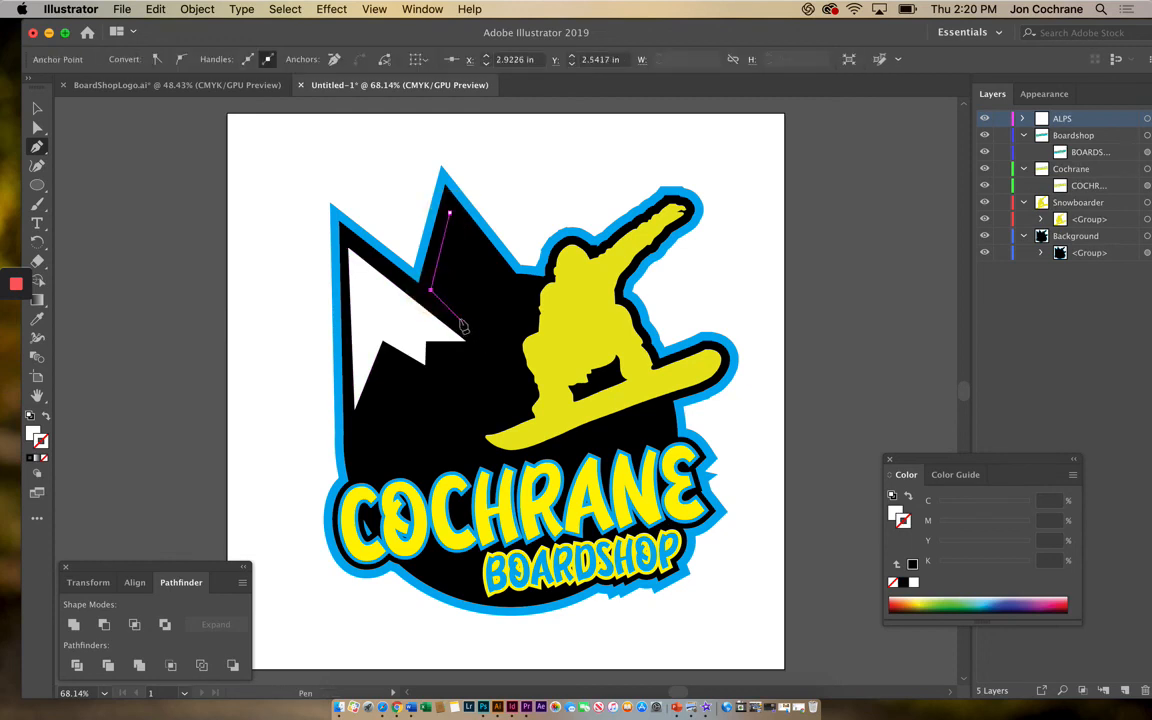
pyautogui.click(468, 322)
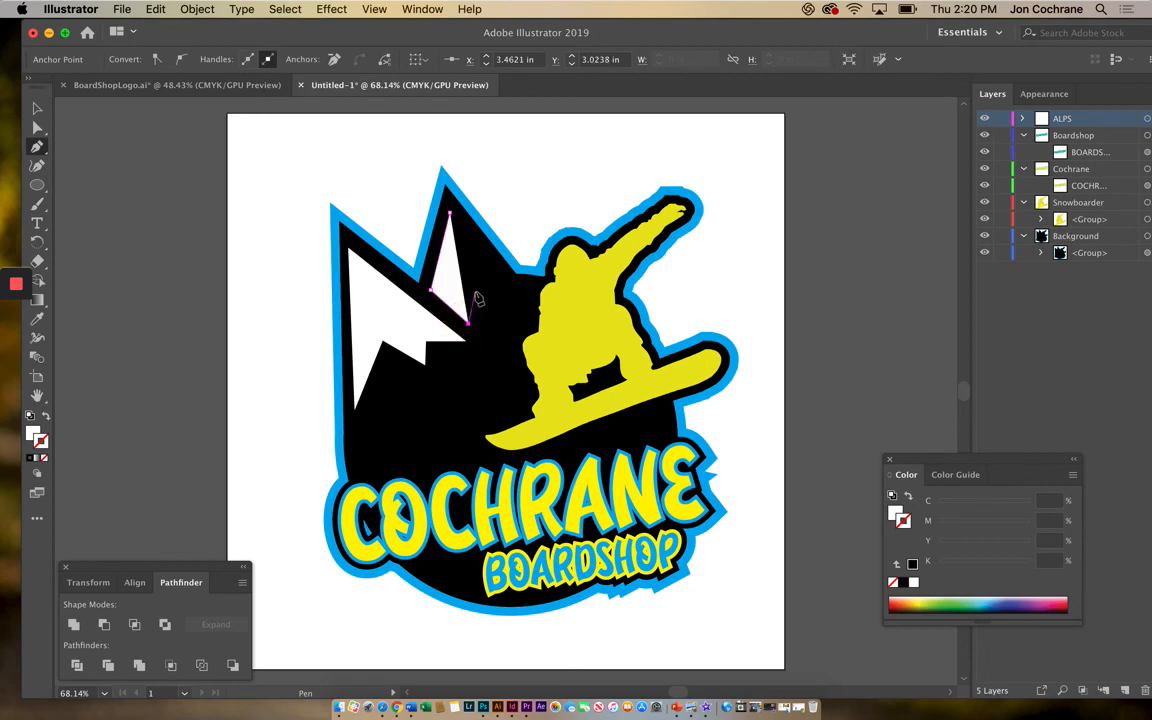
pyautogui.click(476, 290)
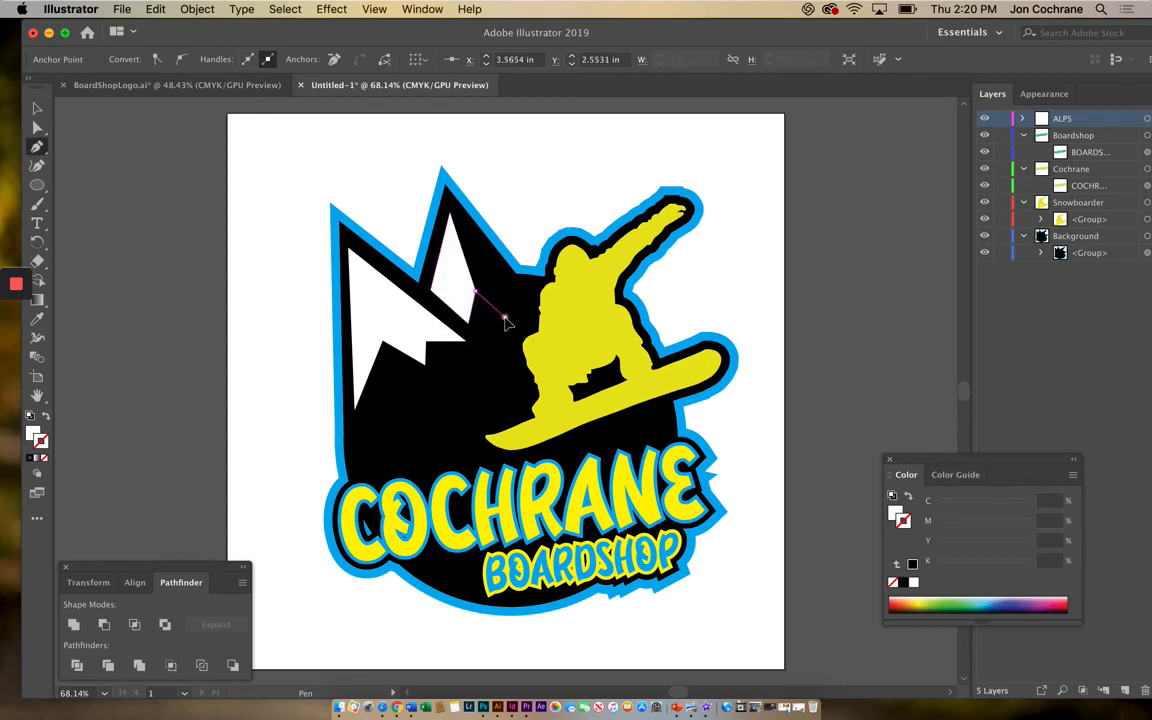
pyautogui.click(506, 315)
pyautogui.click(504, 288)
pyautogui.click(517, 295)
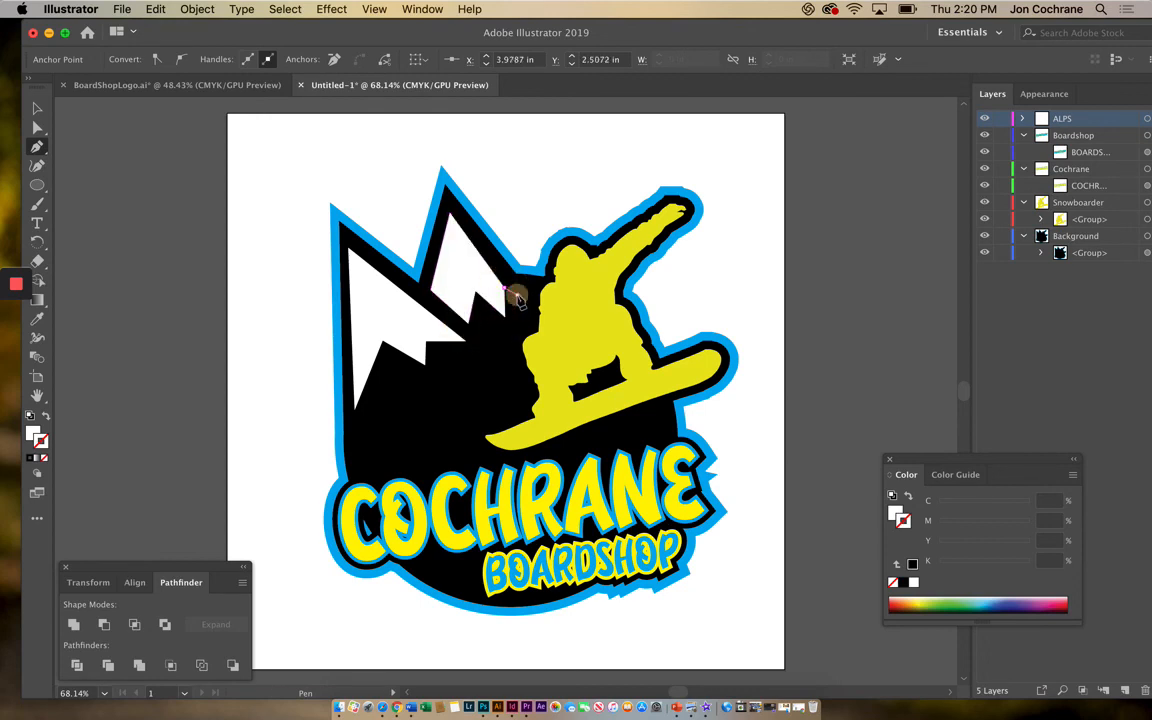
pyautogui.click(451, 216)
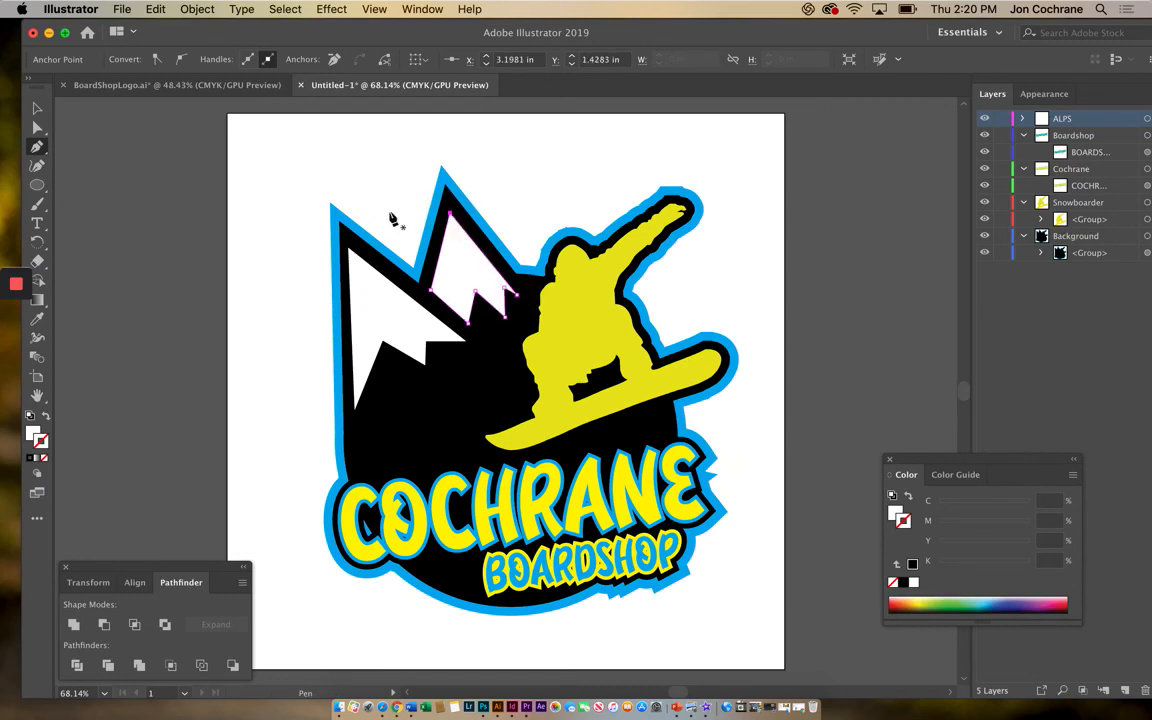
pyautogui.click(37, 107)
pyautogui.click(207, 177)
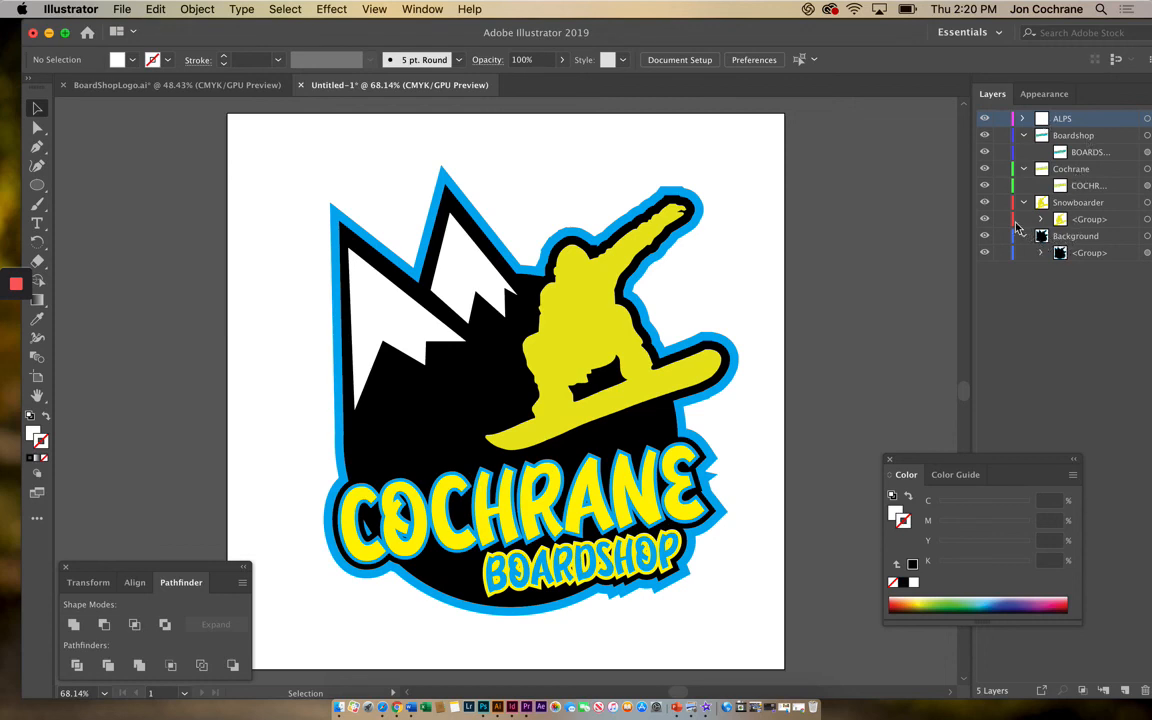
pyautogui.moveTo(985, 203)
pyautogui.mouseDown()
pyautogui.moveTo(978, 121)
pyautogui.moveTo(985, 204)
pyautogui.mouseUp()
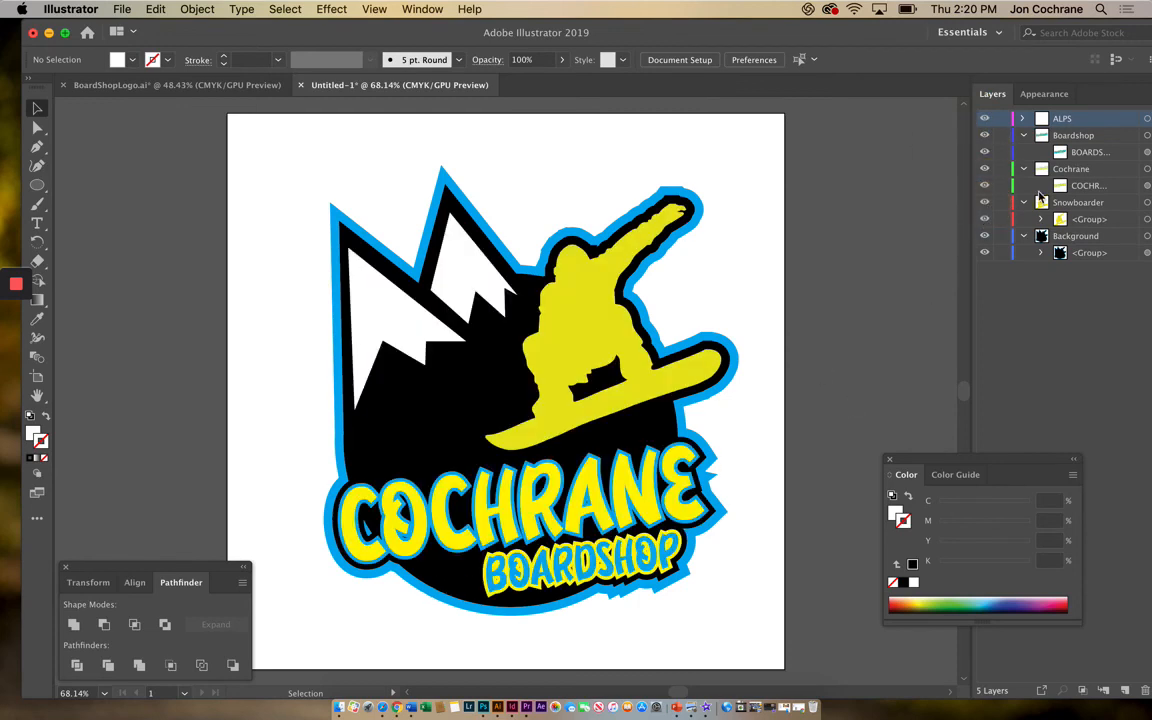